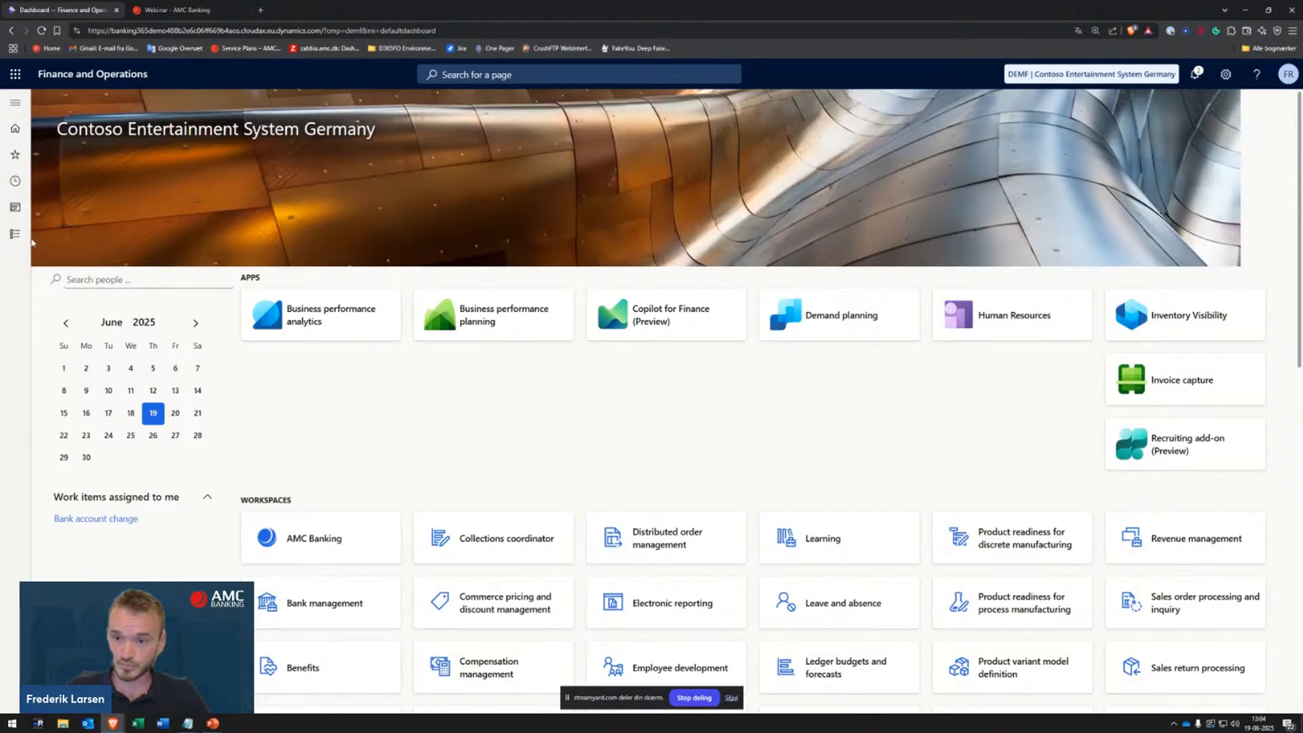
Step: Look through the AMC Banking module's pages and the list of available companies
left_click(18, 234)
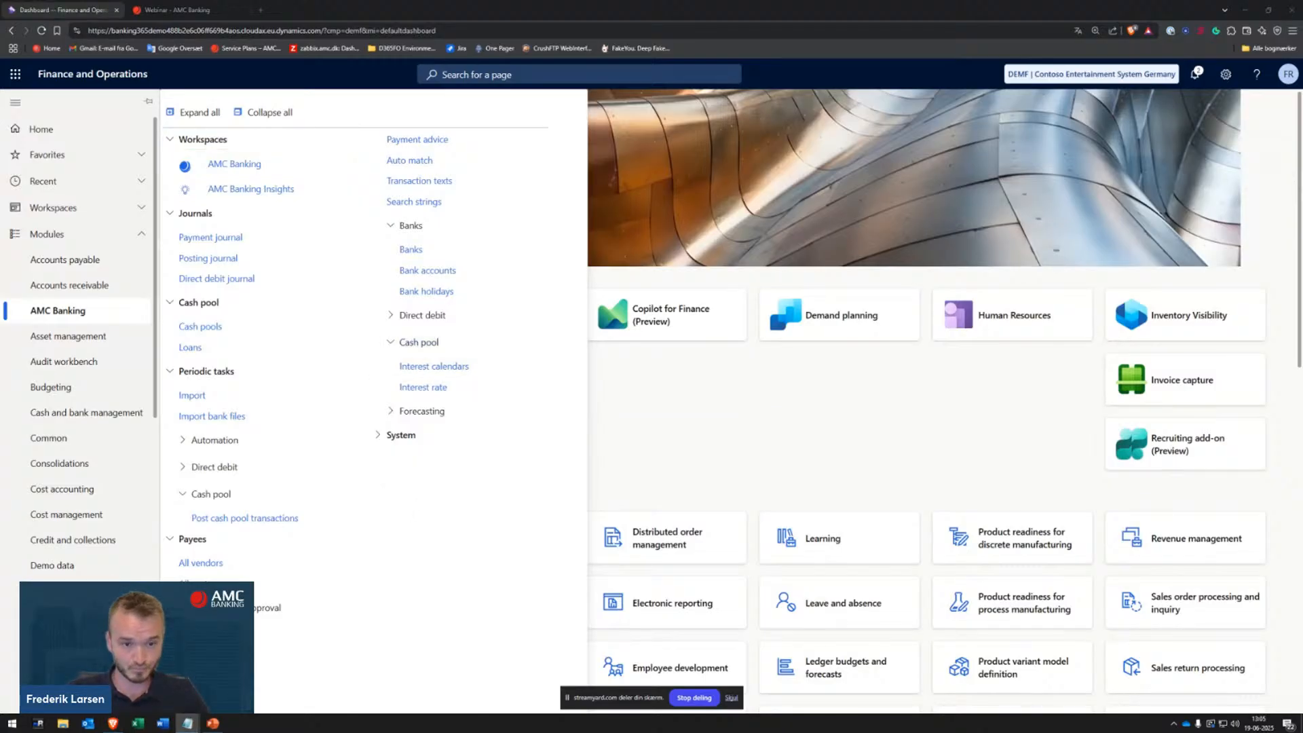
left_click(635, 434)
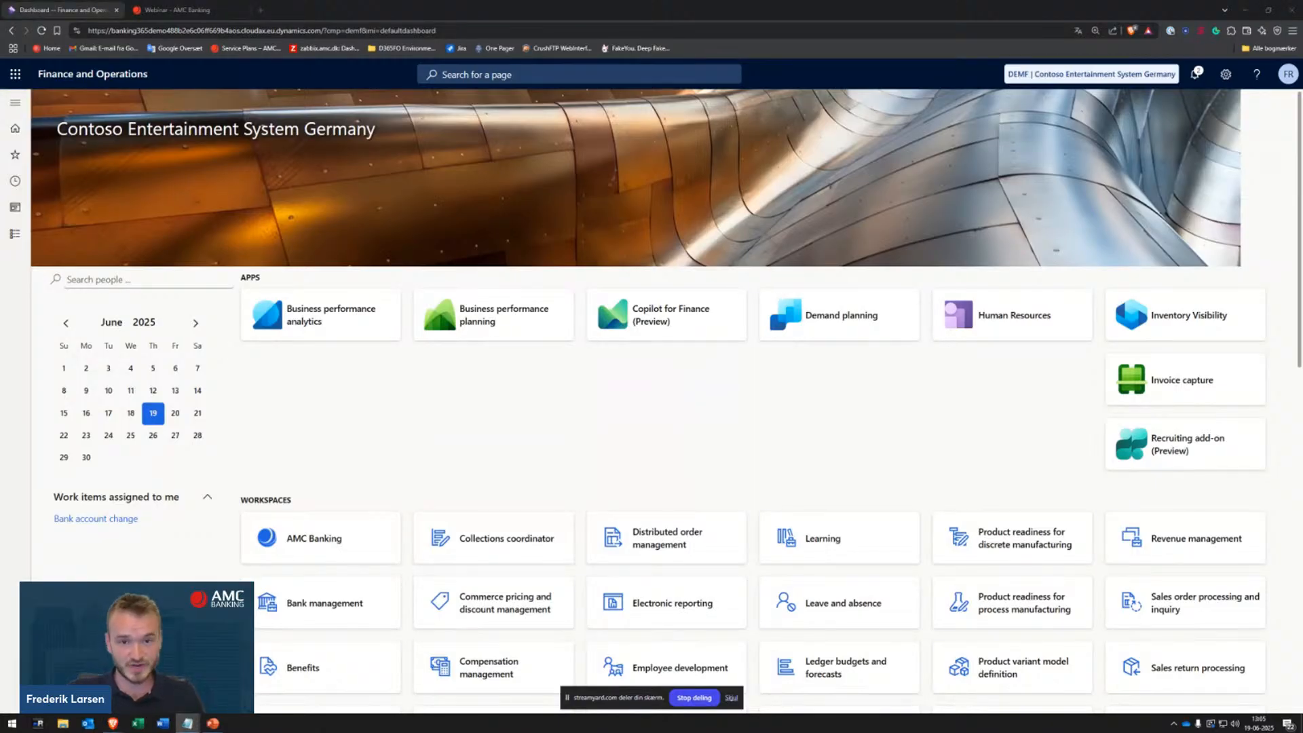
left_click(477, 410)
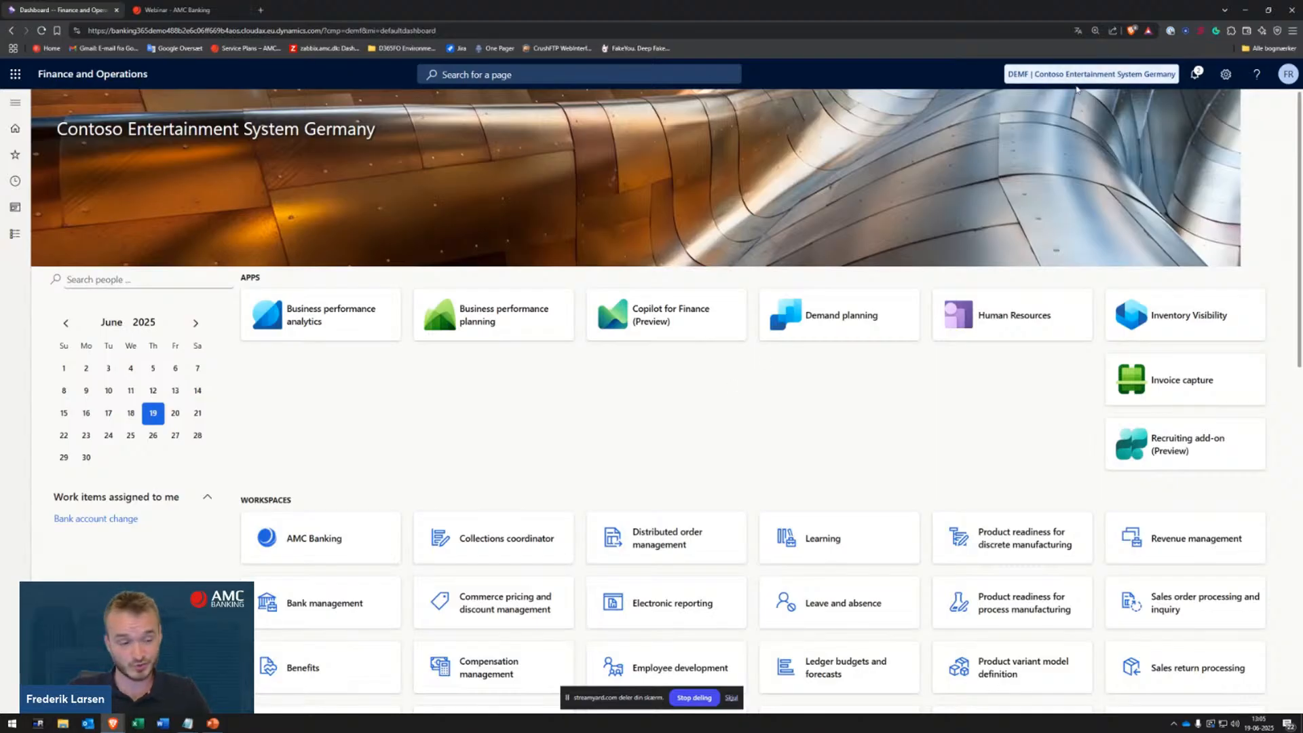
left_click(1151, 78)
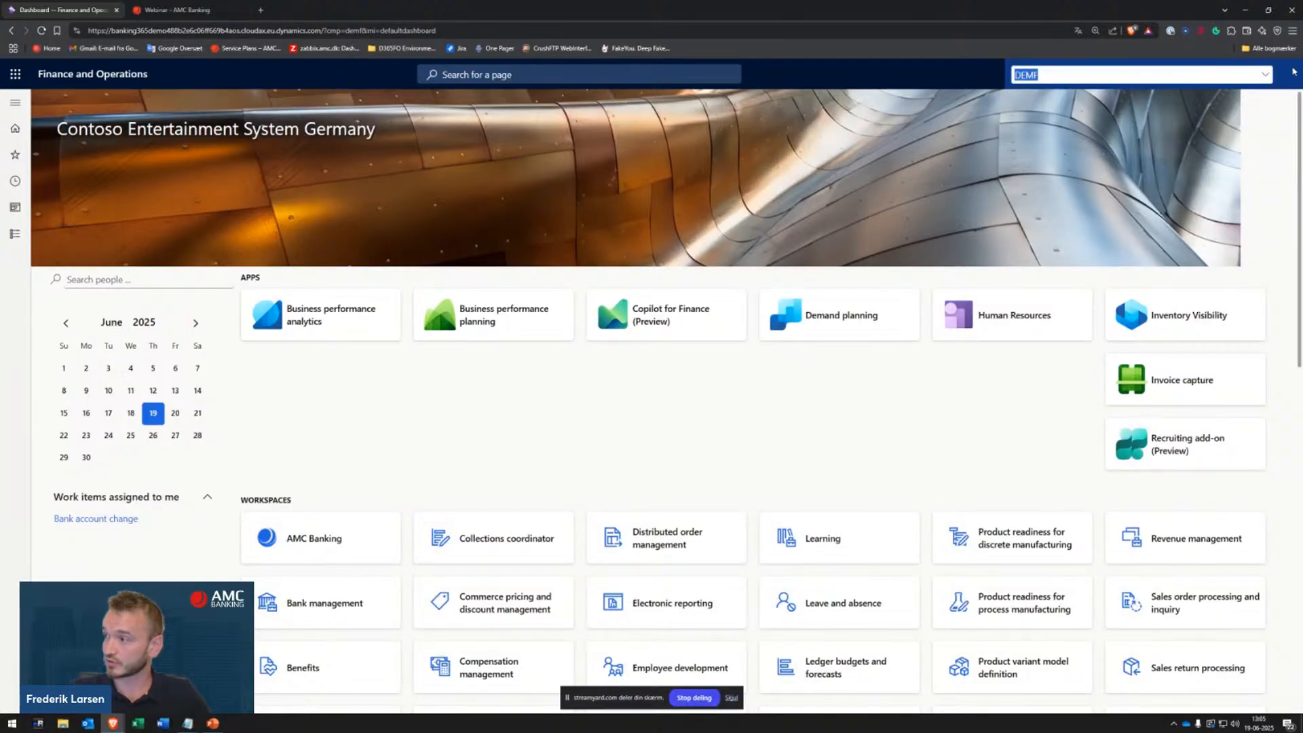
left_click(1266, 75)
scroll(1126, 141, "down", 10)
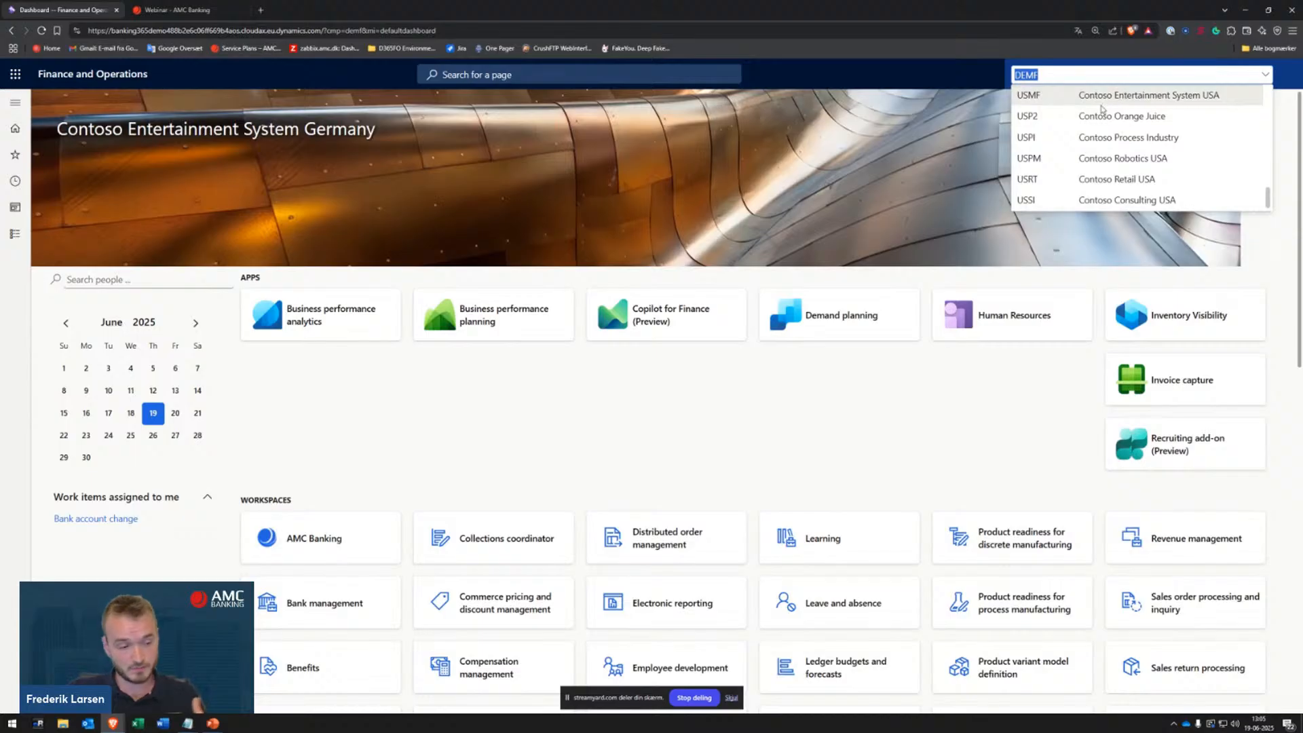
left_click(728, 414)
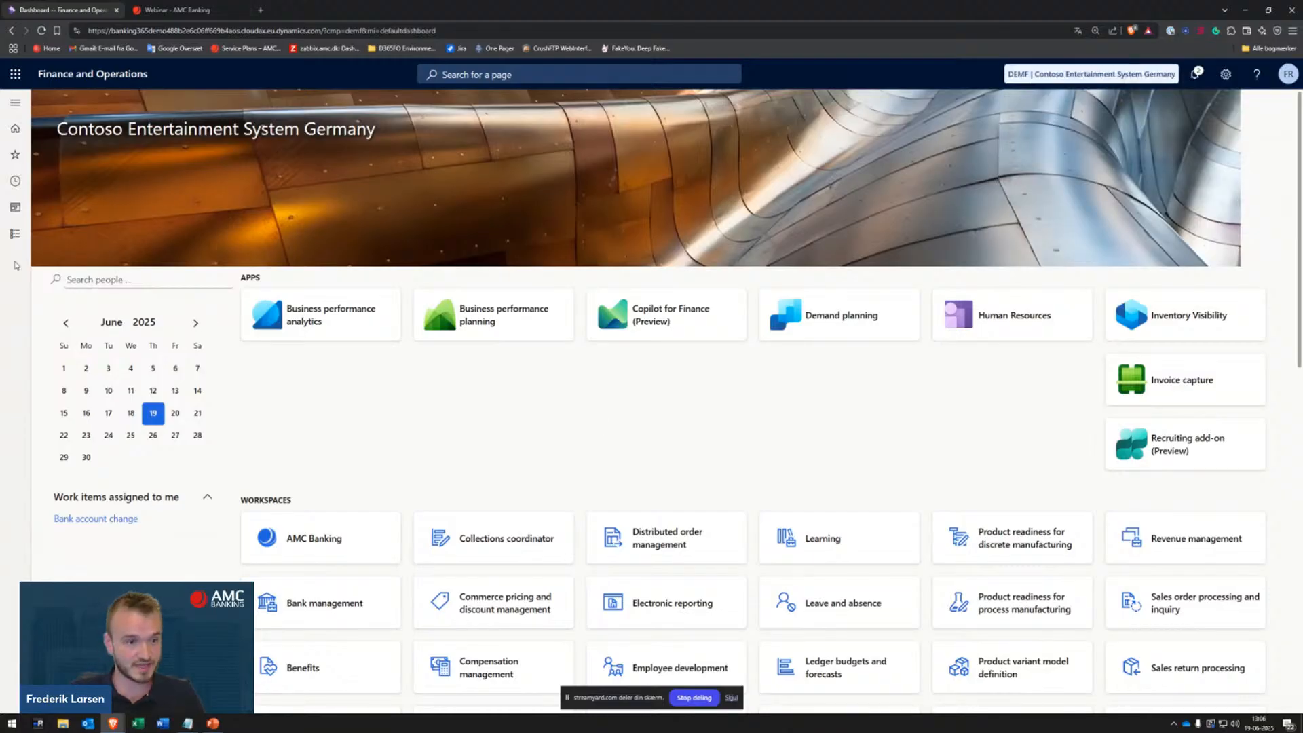
key("alt+Tab")
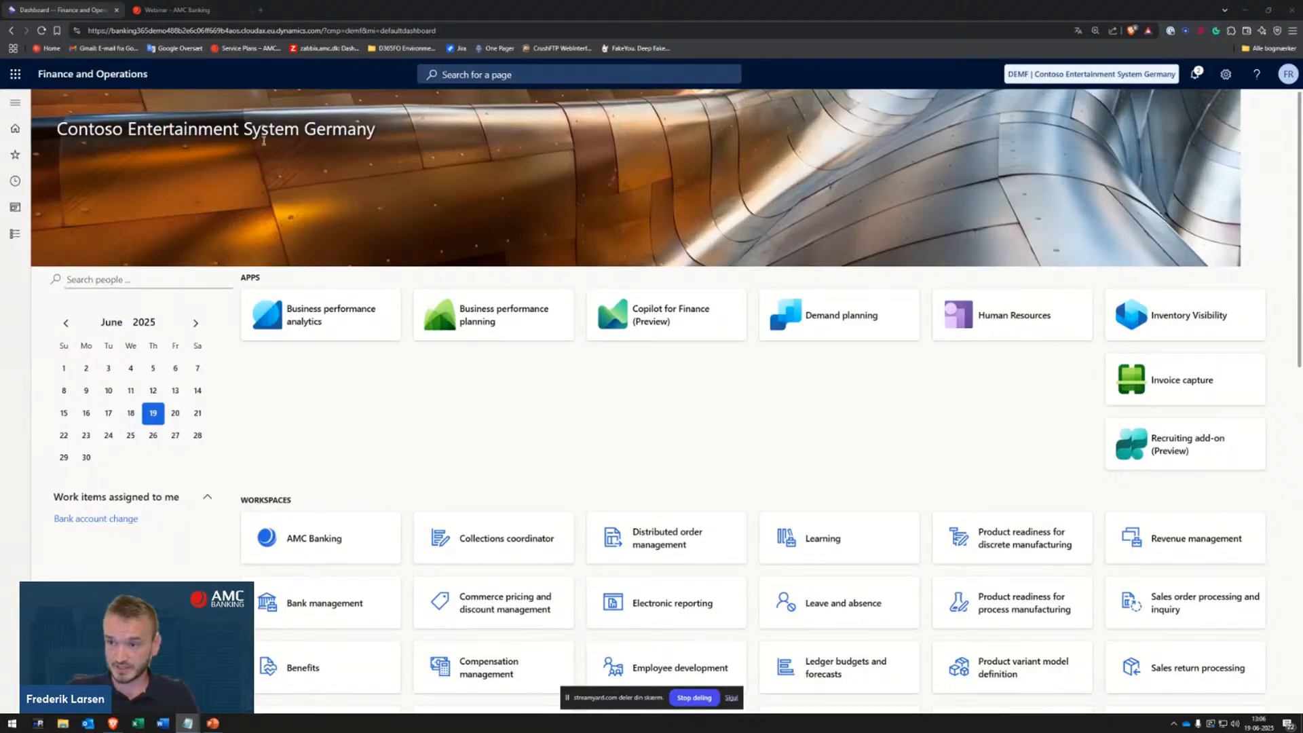
left_click(421, 421)
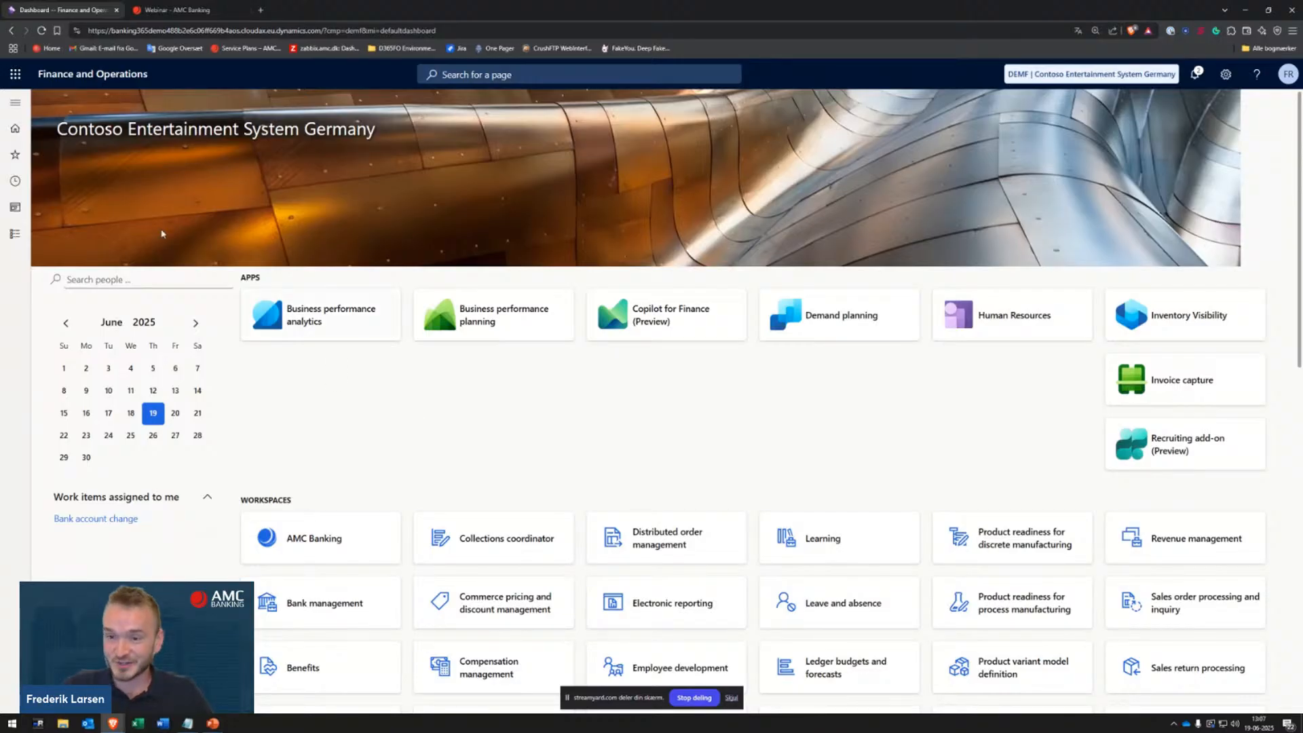
Step: Open the AMC Banking cash pools and review the DEMF_EU_CP pool's bank account and intercompany account
left_click(8, 237)
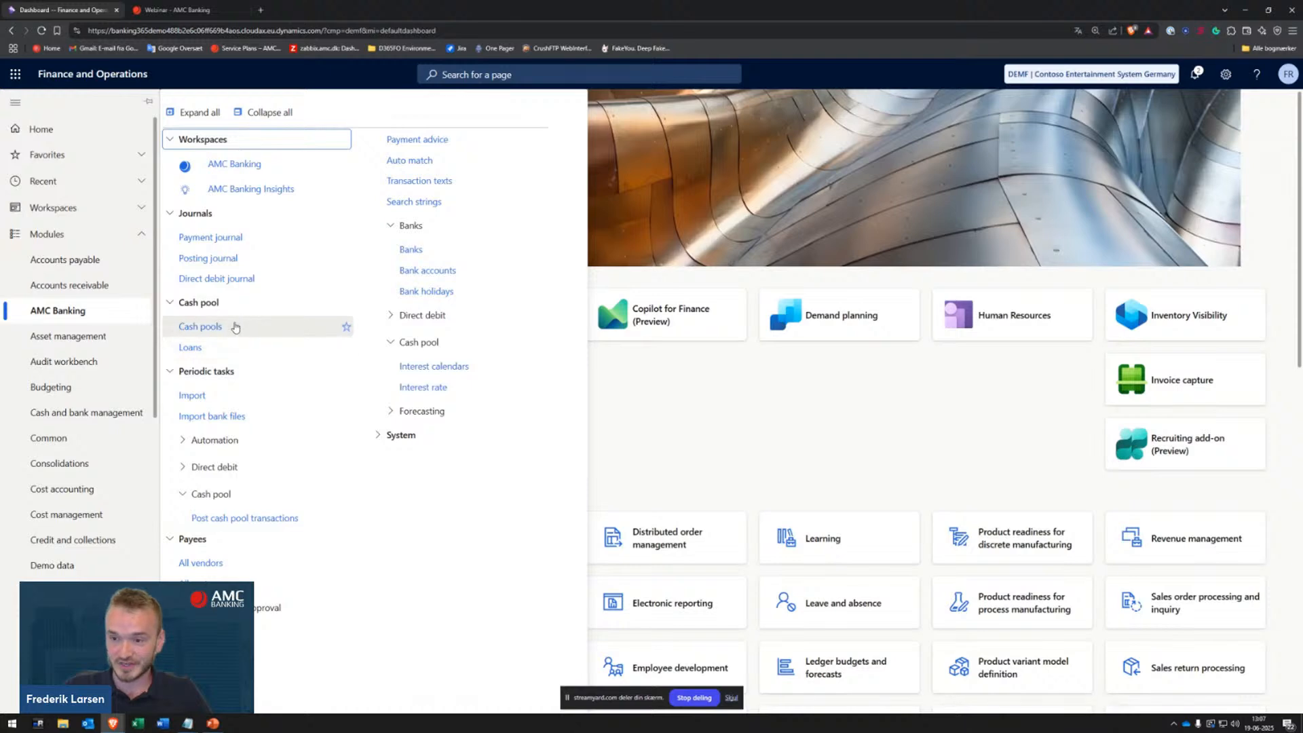
left_click(195, 328)
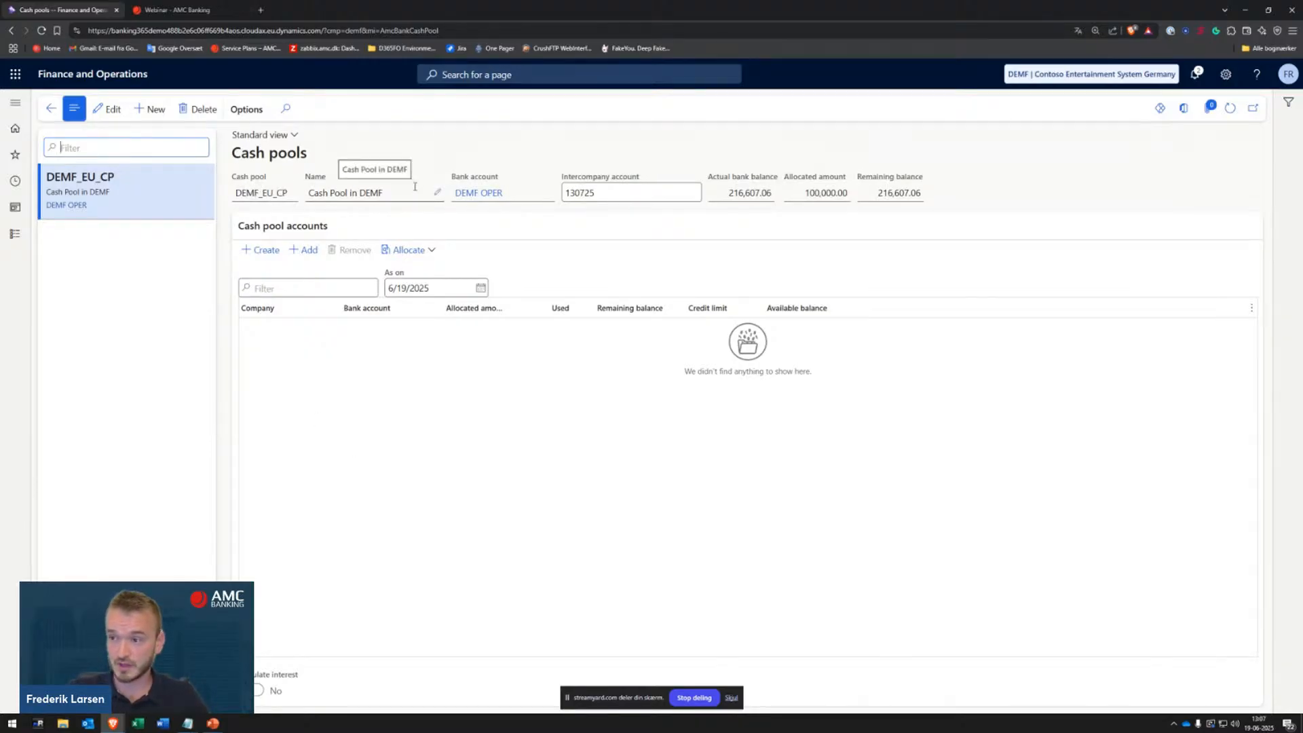
mouse_move(492, 195)
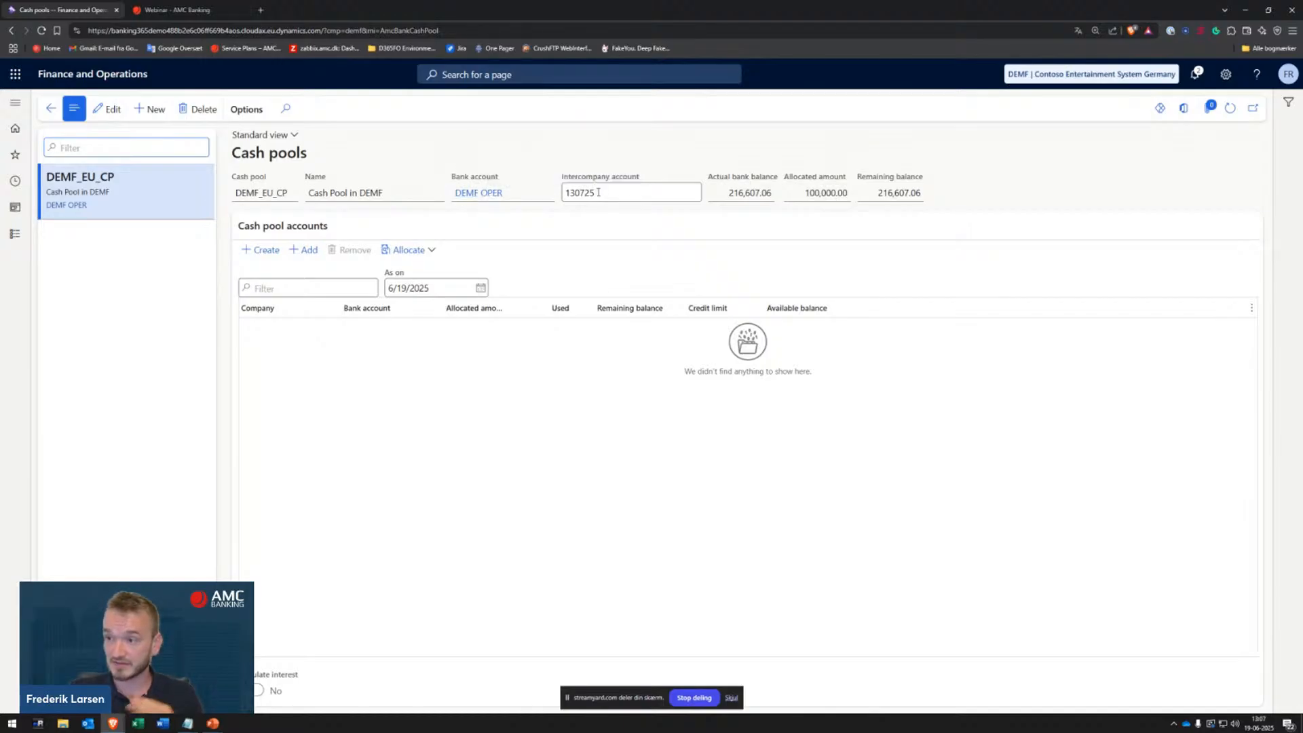
mouse_move(601, 189)
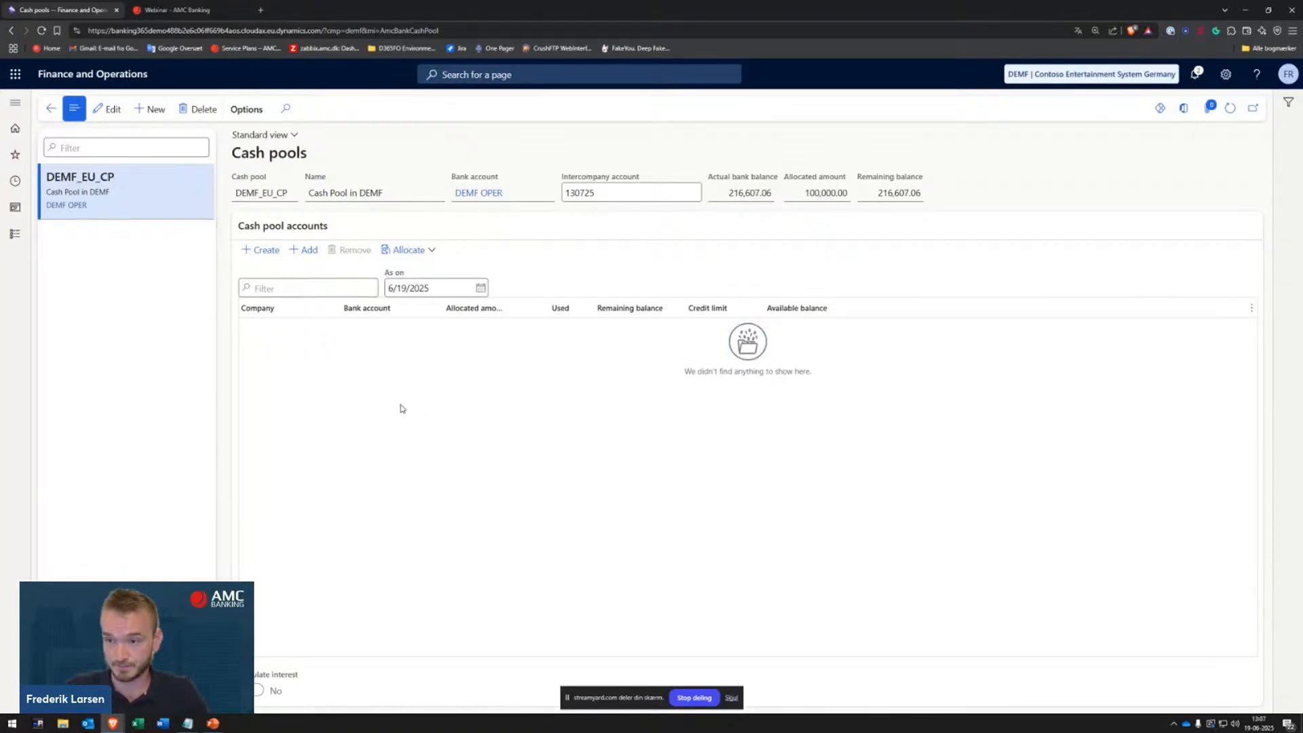
Step: Create a cash pool account in DEMF_EU_CP for company USMF with main account 110110 and bank account USMF_CP_EU
left_click(264, 255)
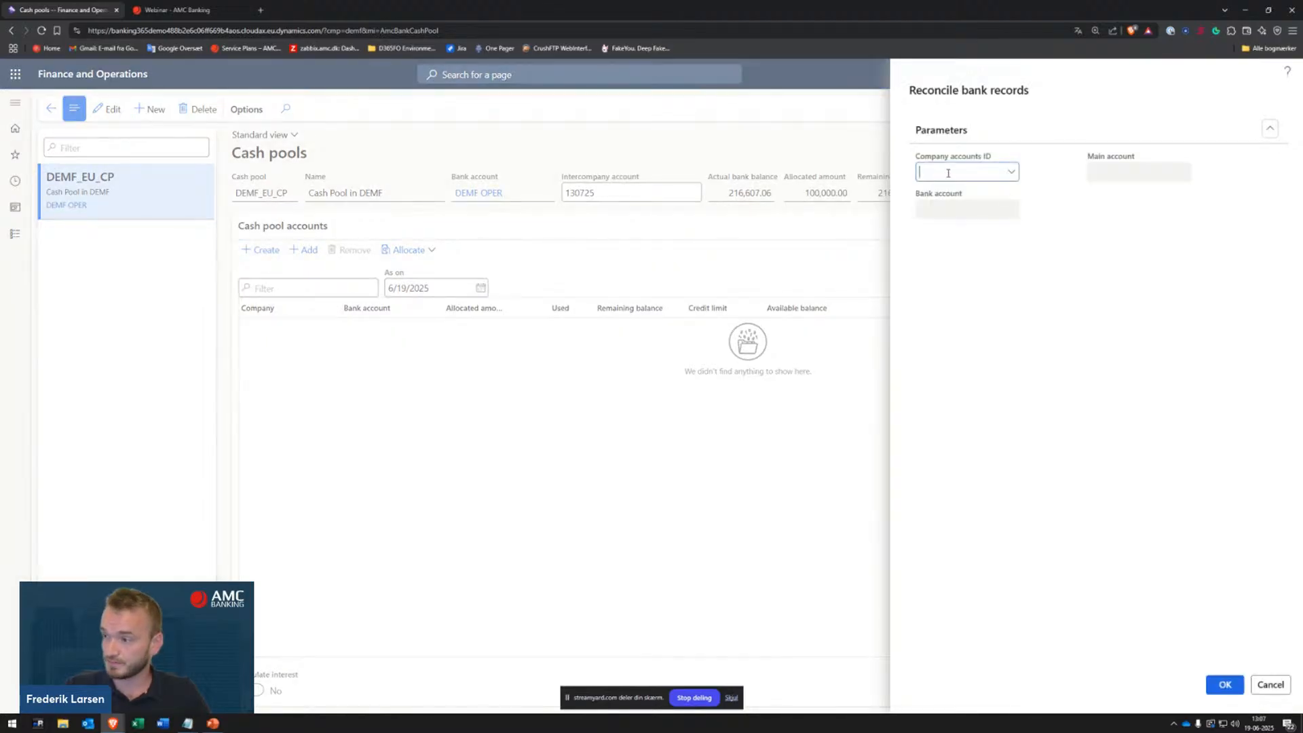
type("USMF")
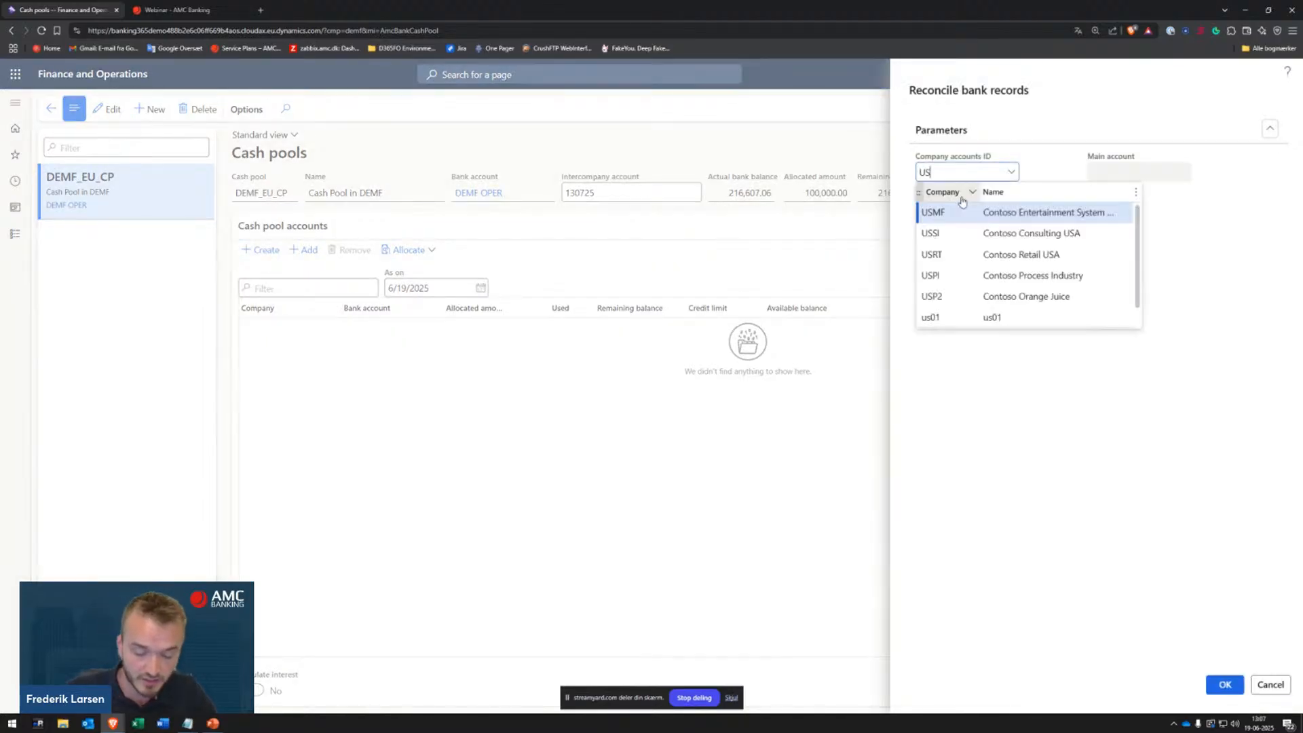
key("Tab")
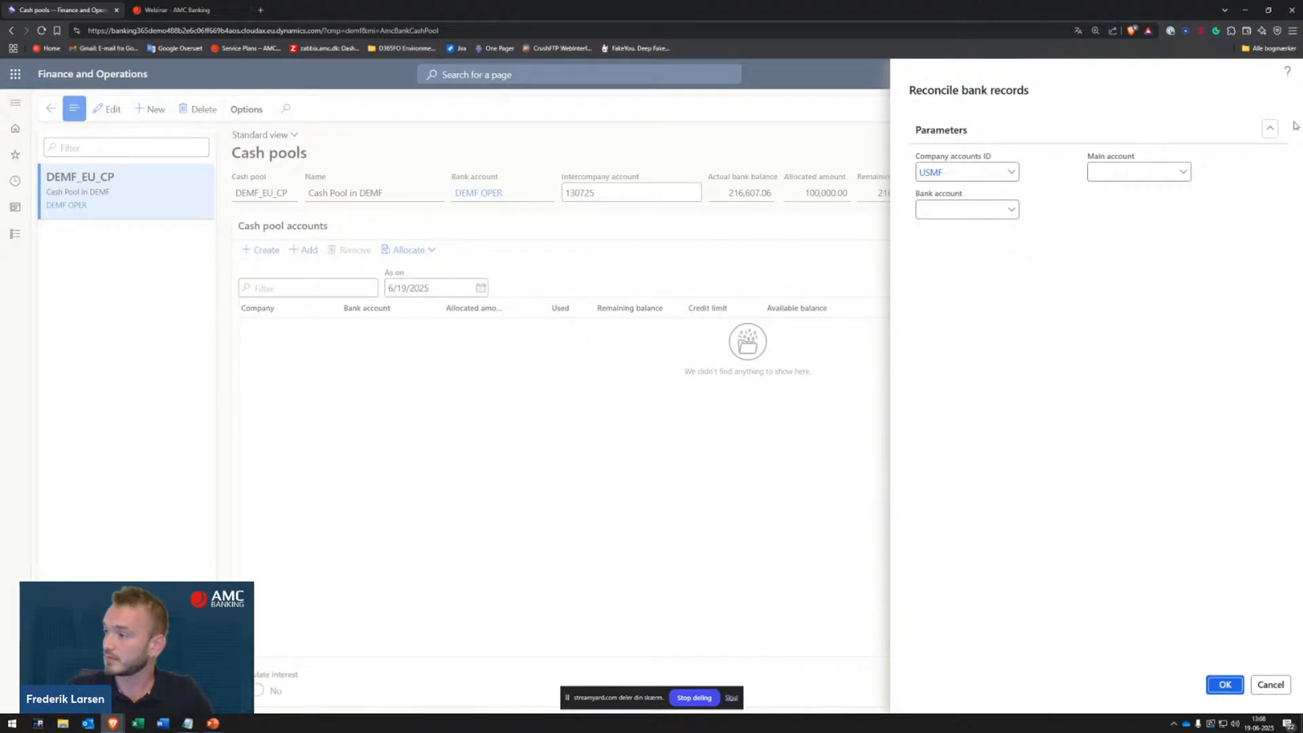
left_click(1184, 172)
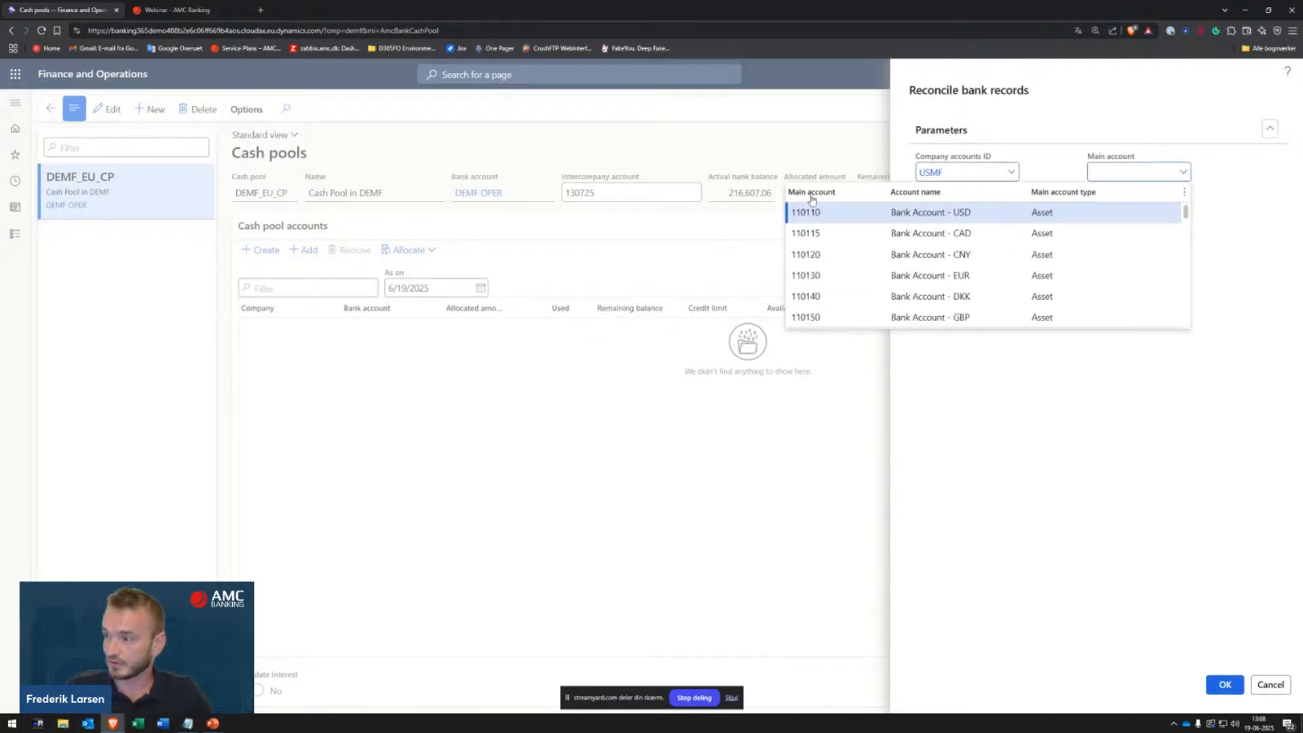
left_click(1164, 212)
left_click(959, 211)
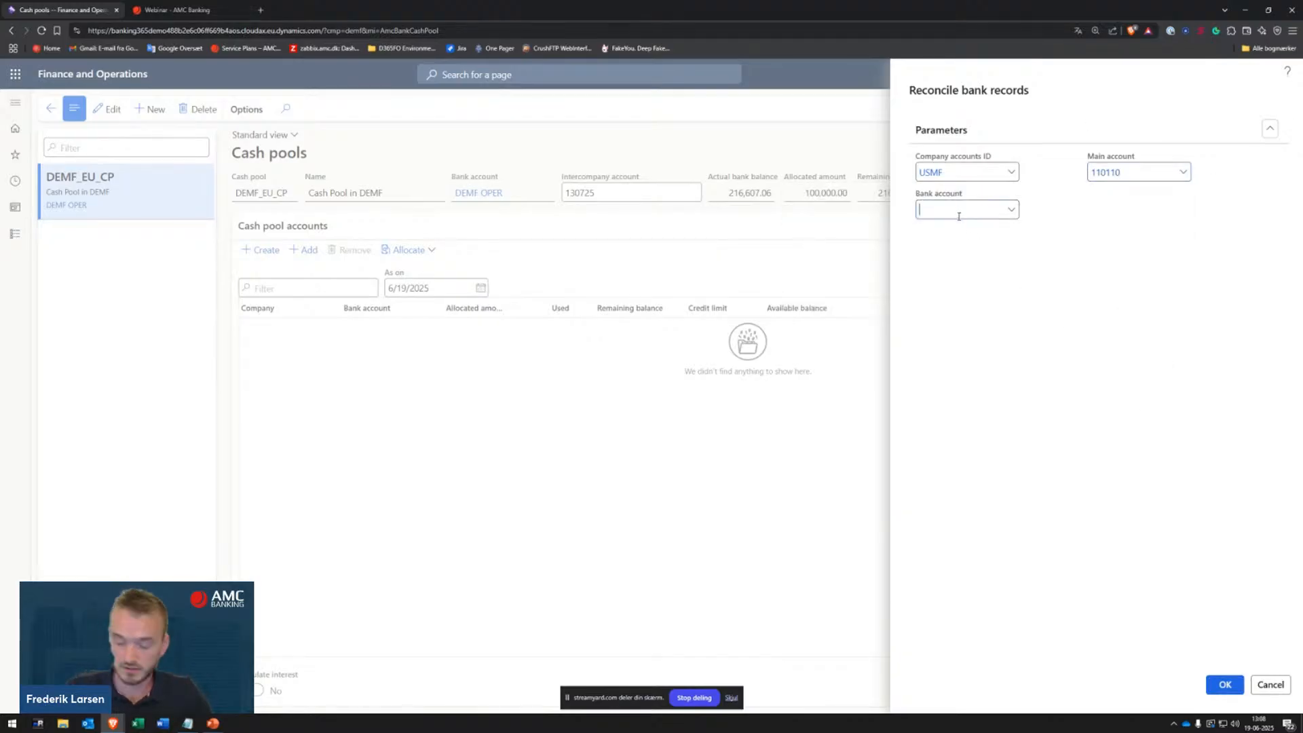
type("USMF ")
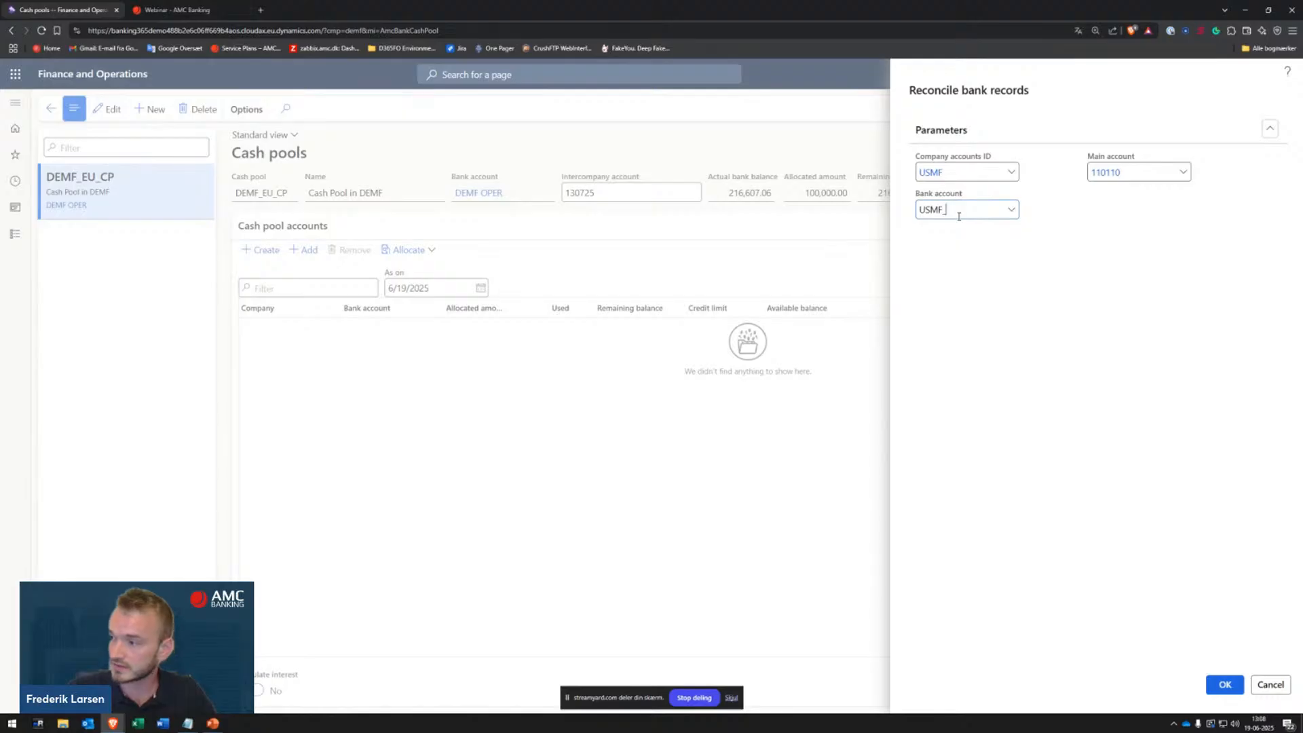
type("CP")
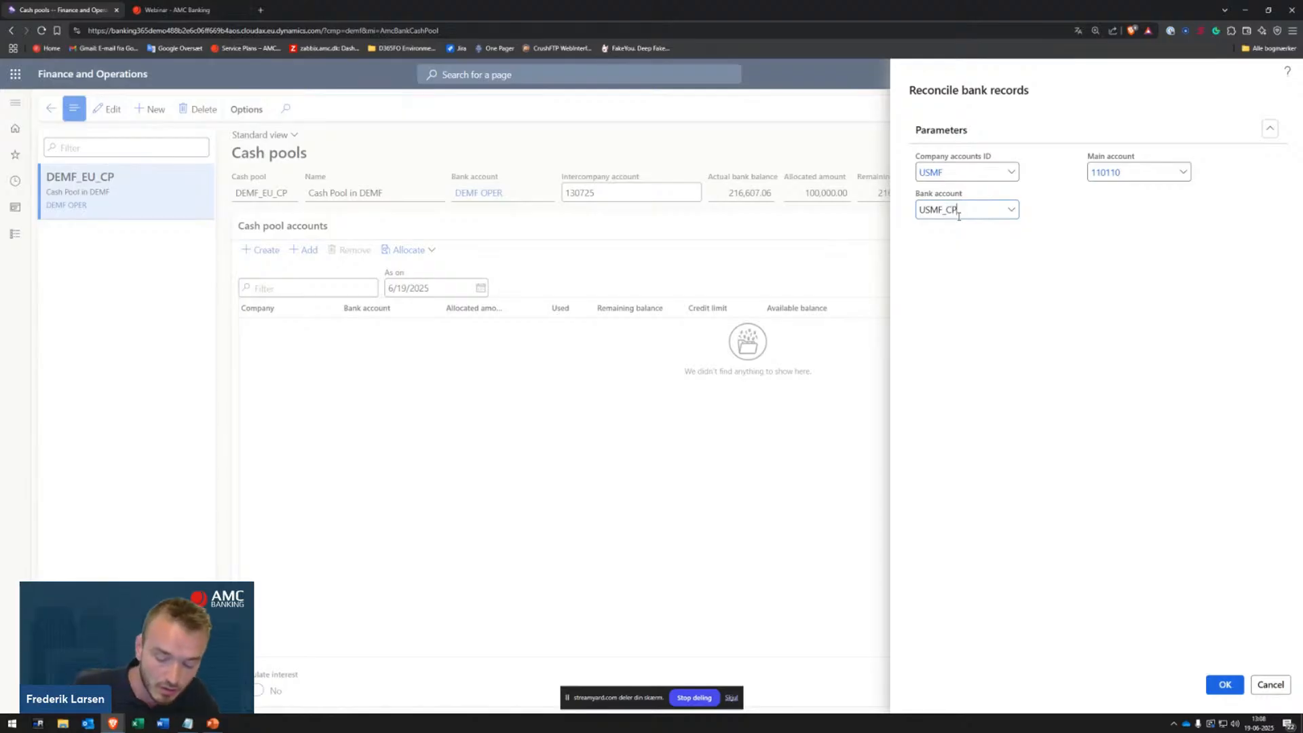
type("_EU")
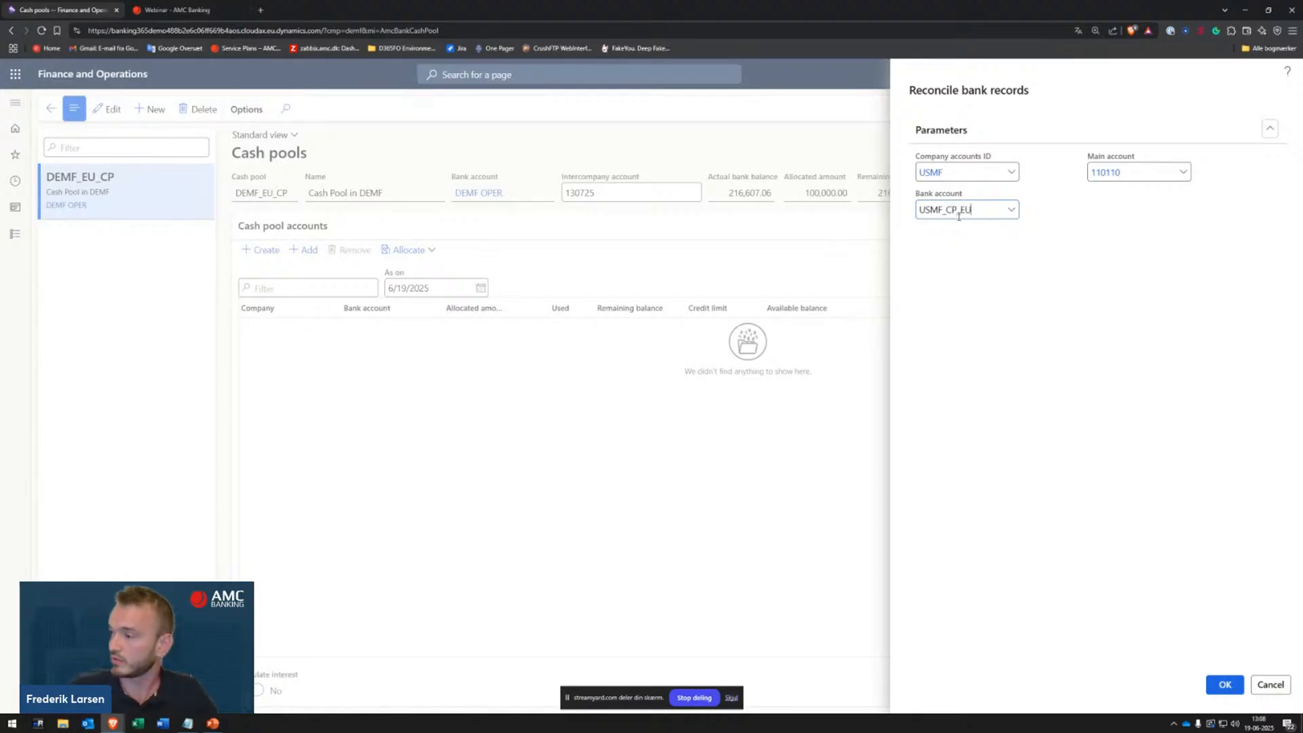
left_click(1227, 685)
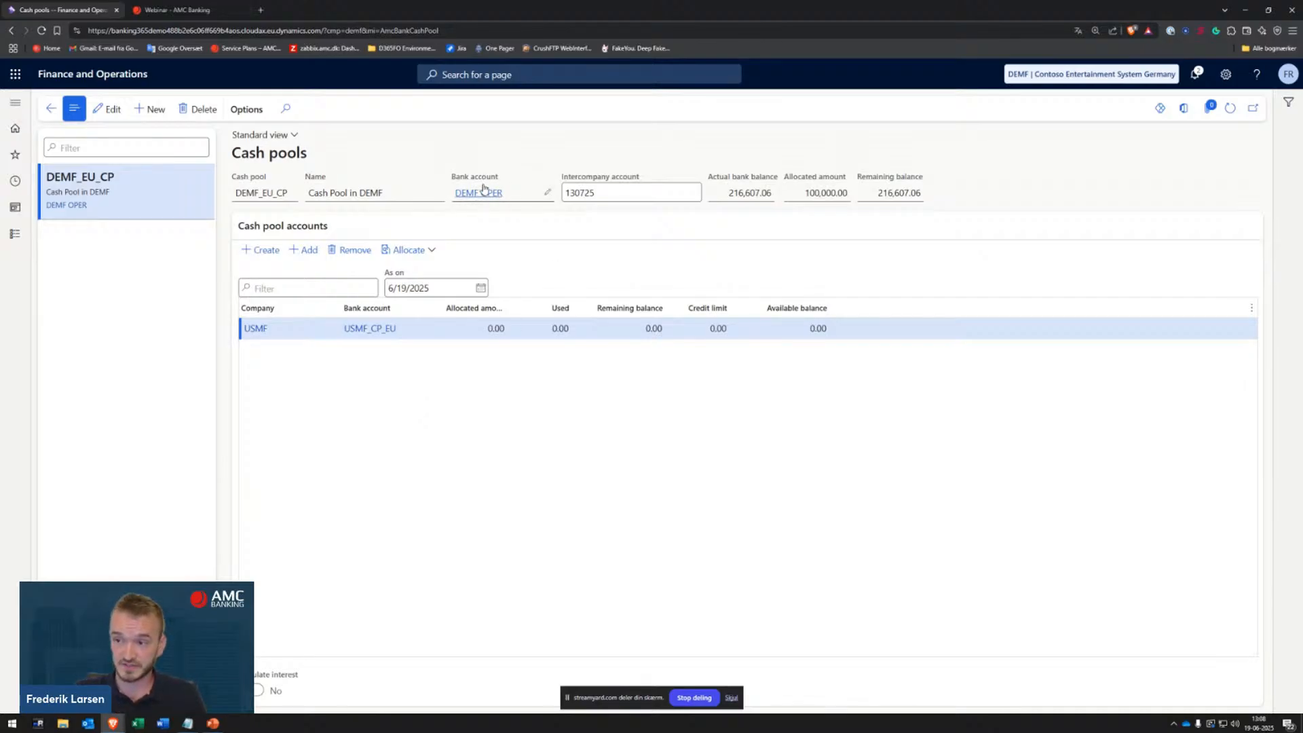
Step: Put the DEMF_EU_CP cash pool in edit mode and turn on interest calculation
mouse_move(508, 188)
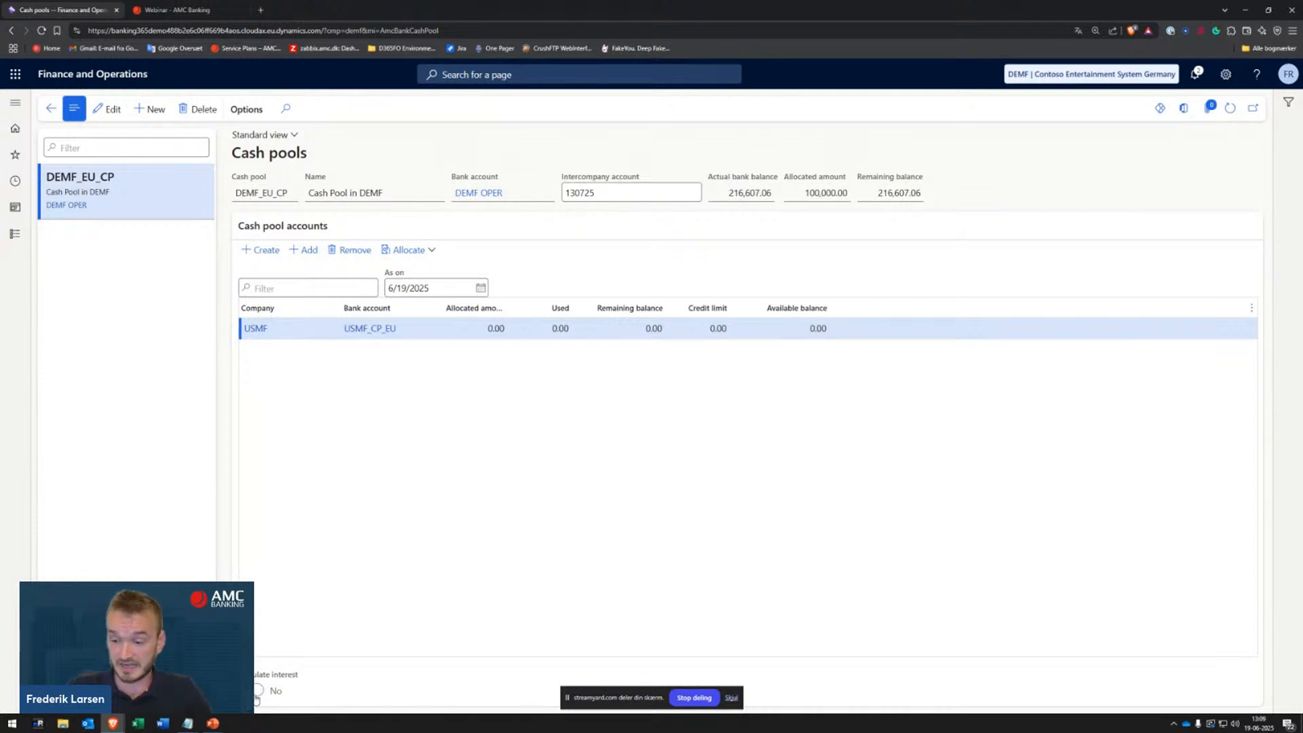
left_click(109, 108)
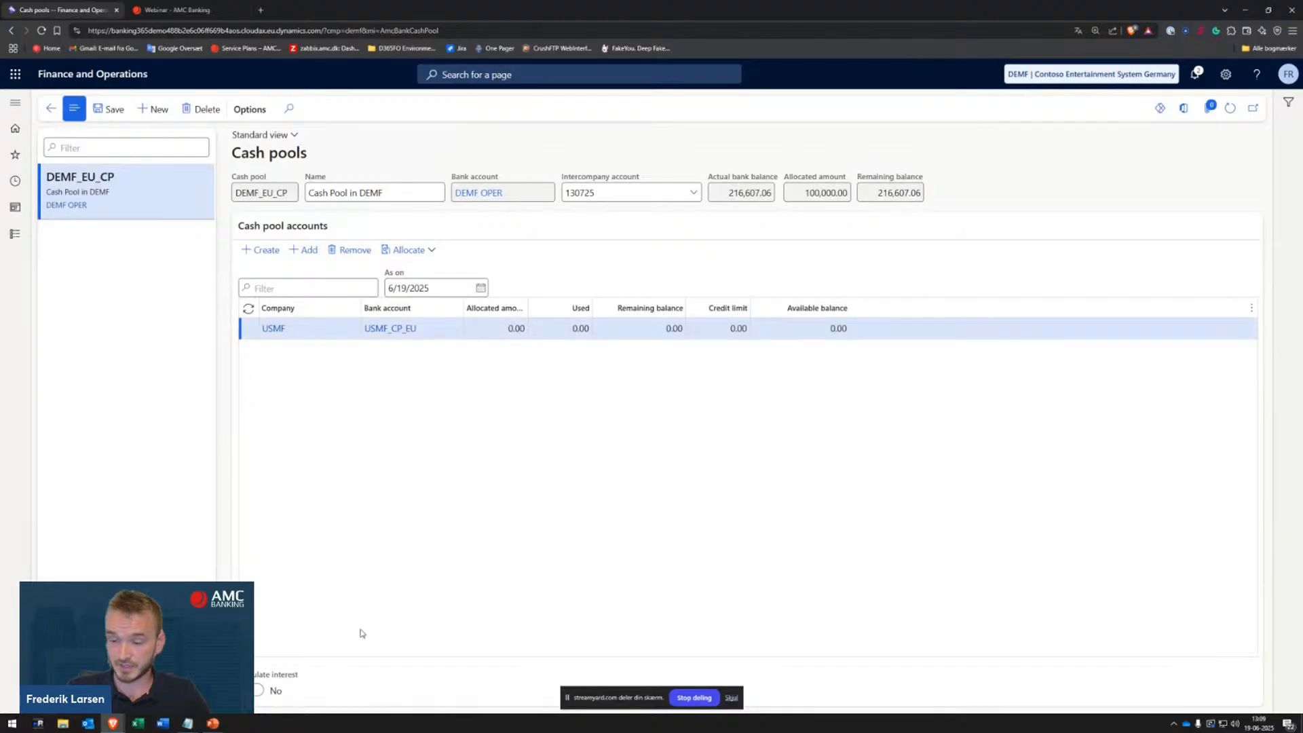
left_click(258, 691)
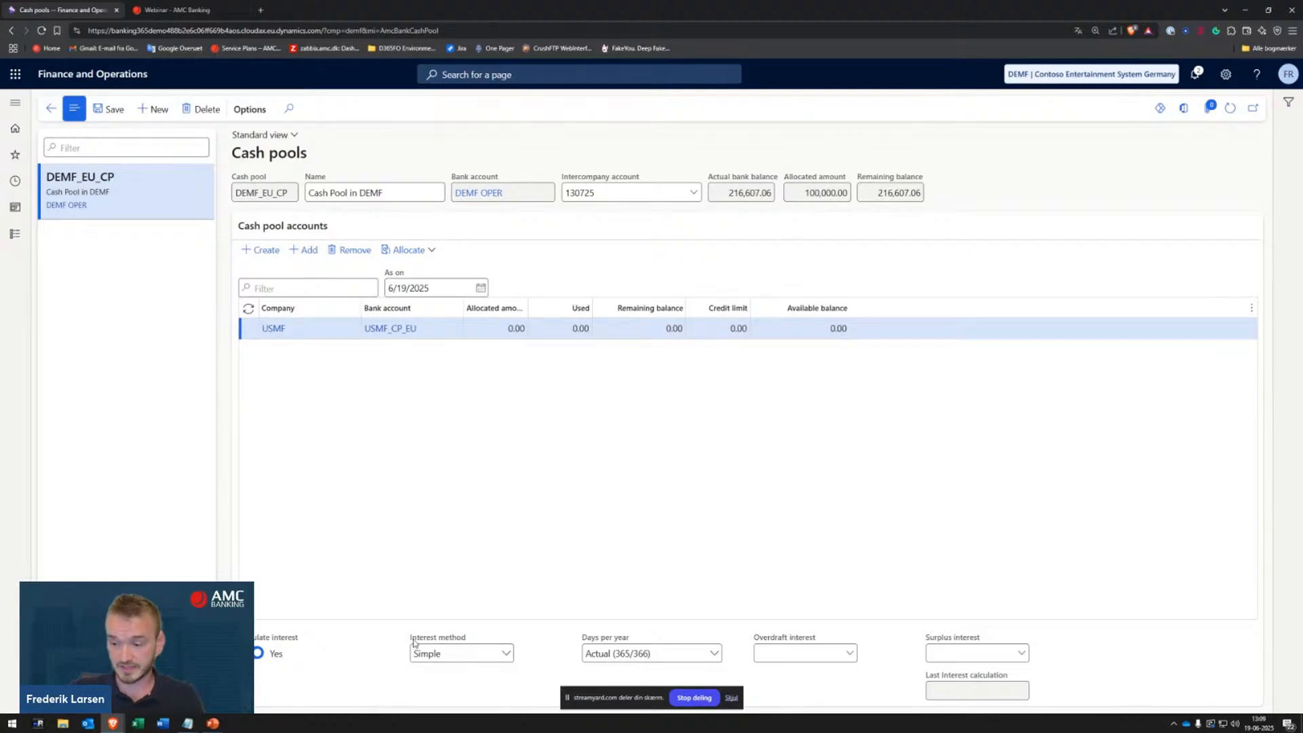
Step: Examine the cash pool's interest settings: interest method, days per year, overdraft interest and surplus interest
left_click(507, 655)
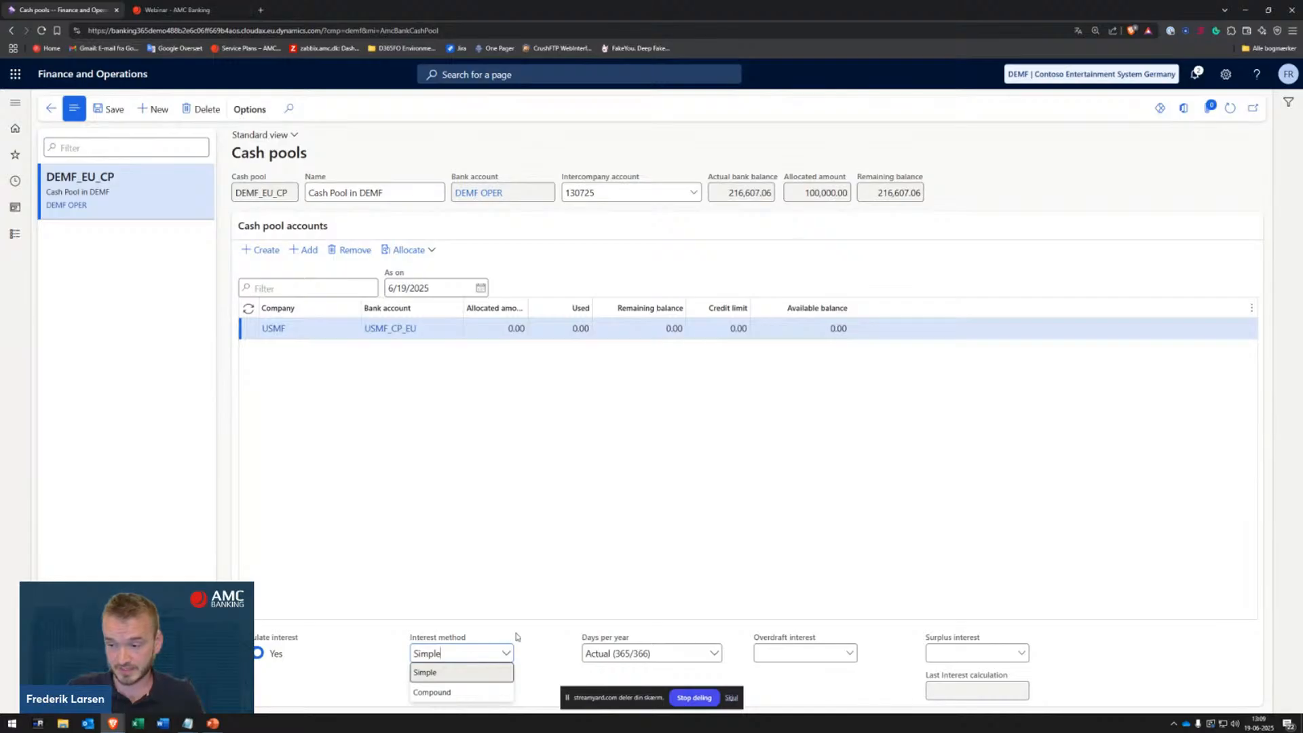
left_click(516, 637)
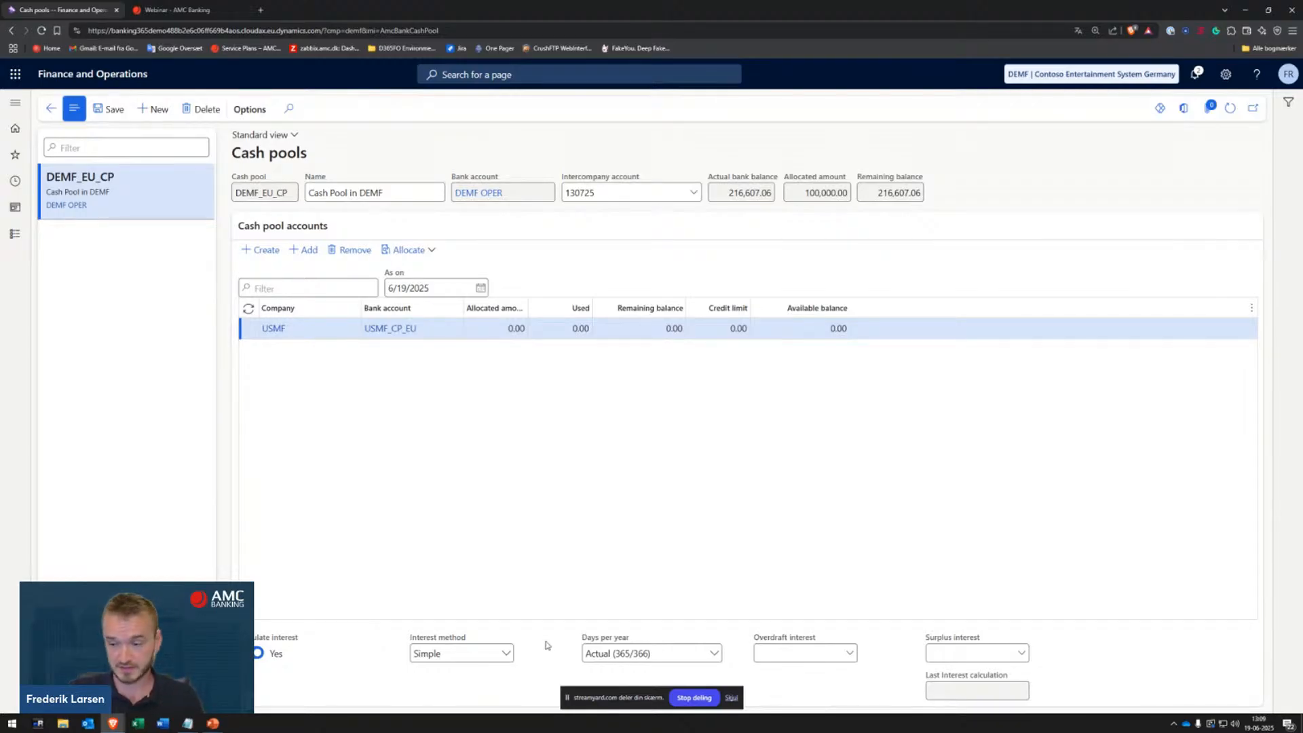
left_click(508, 653)
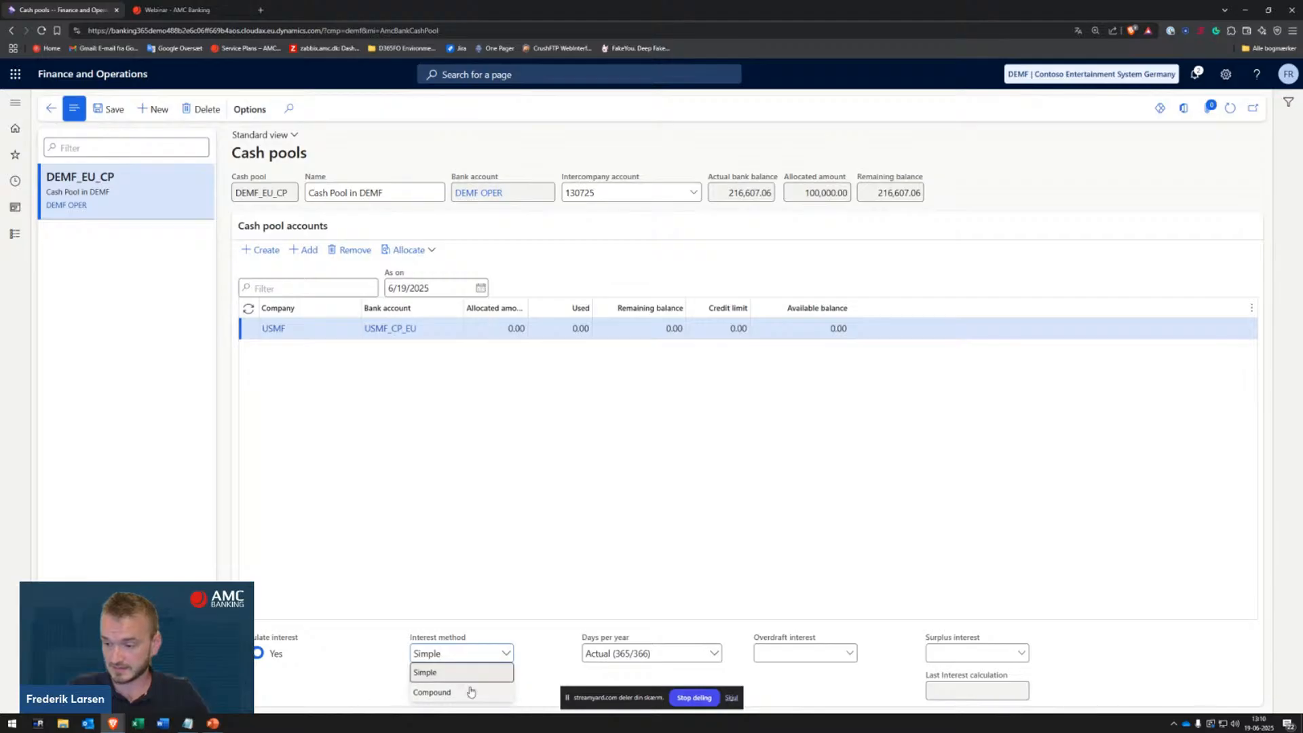
left_click(551, 651)
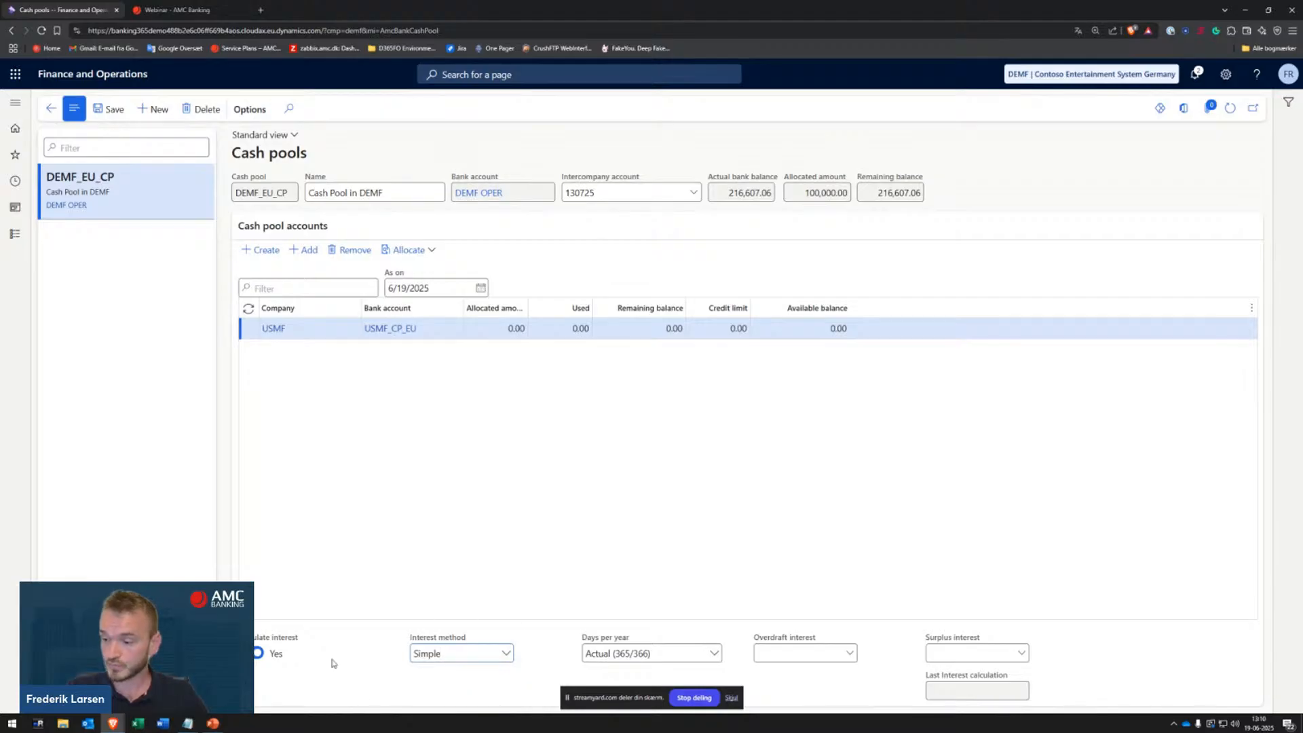
left_click(711, 652)
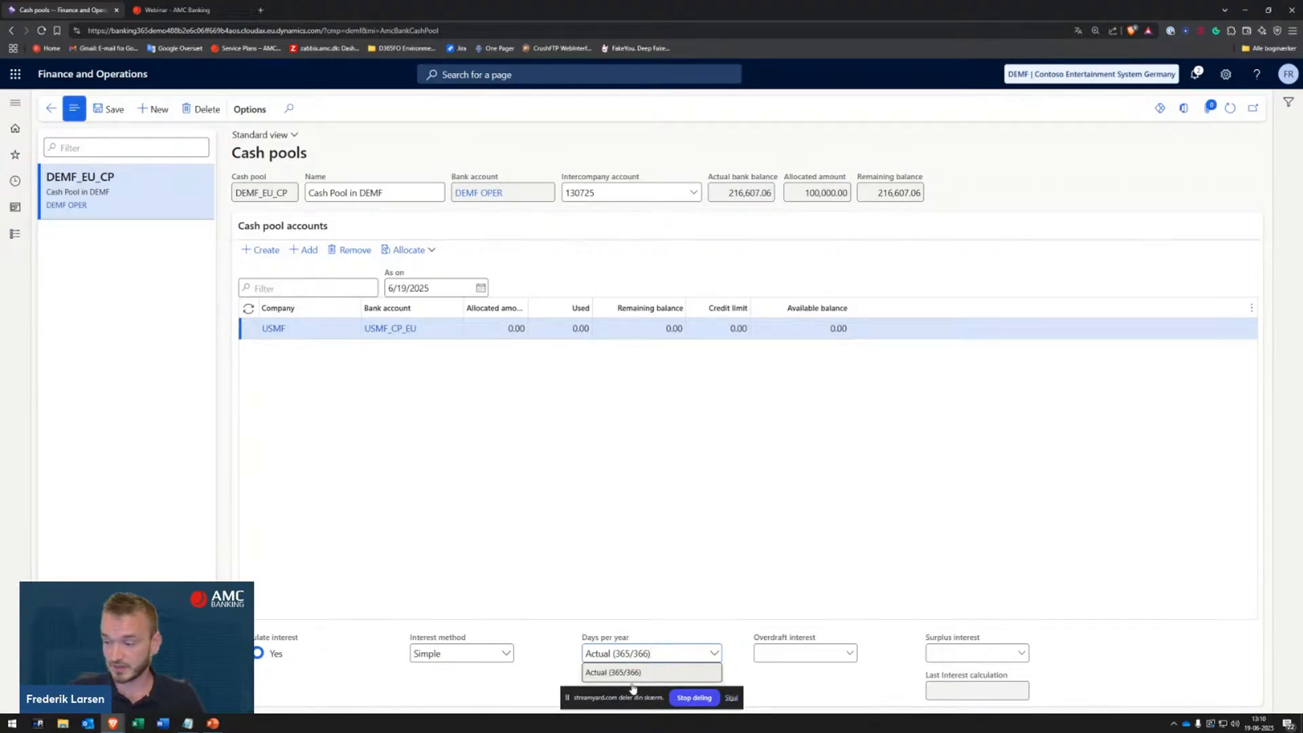
left_click(561, 656)
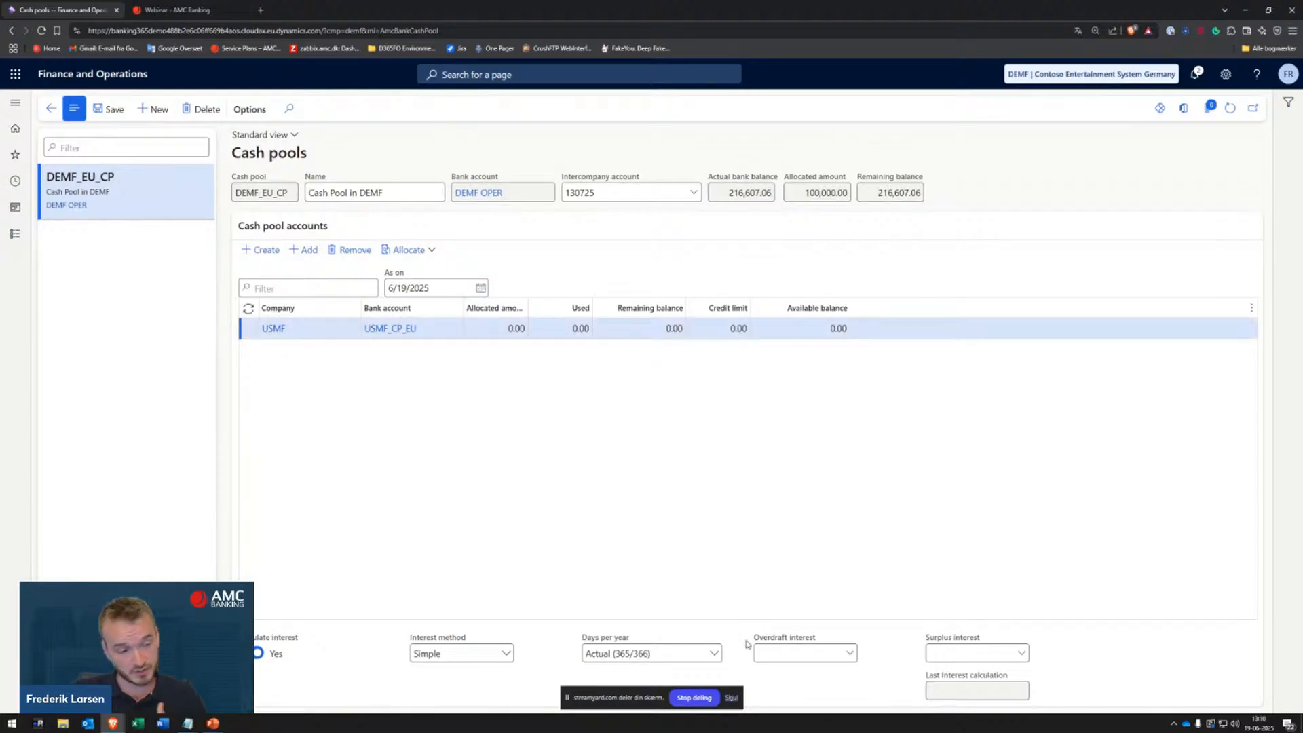
left_click(851, 655)
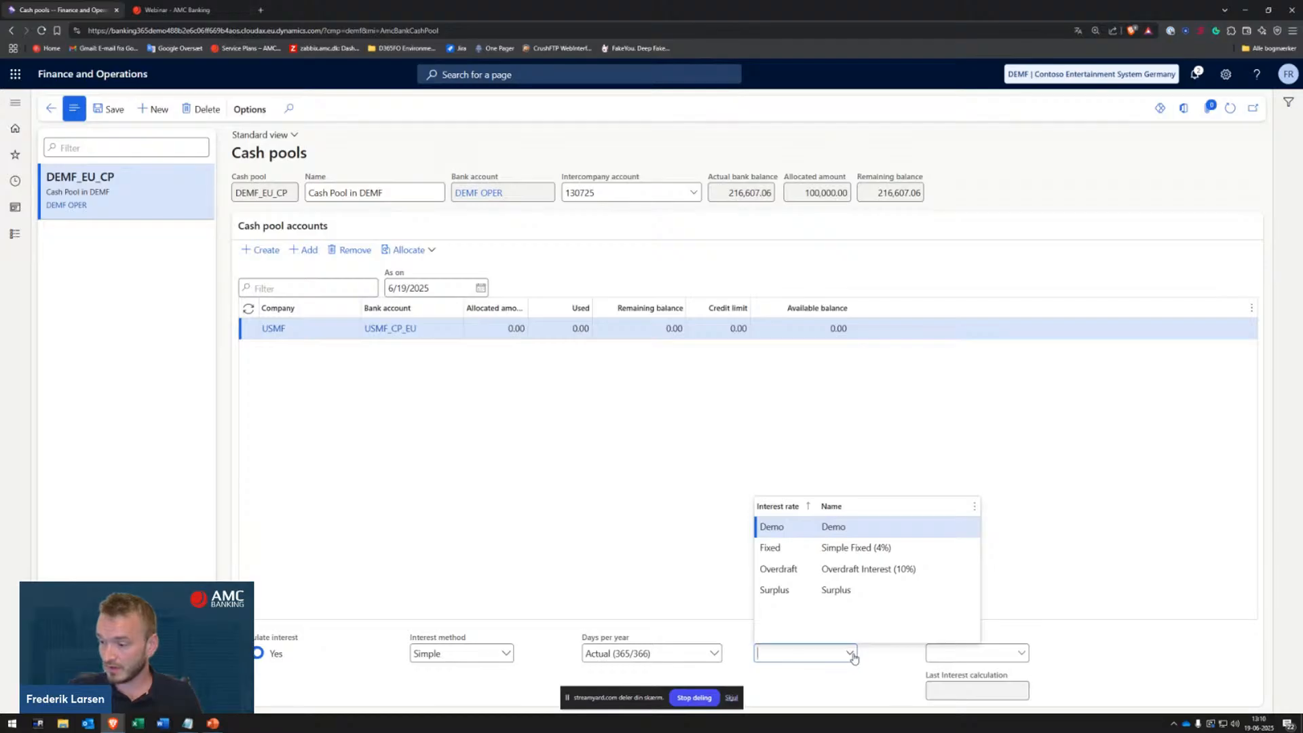
left_click(852, 654)
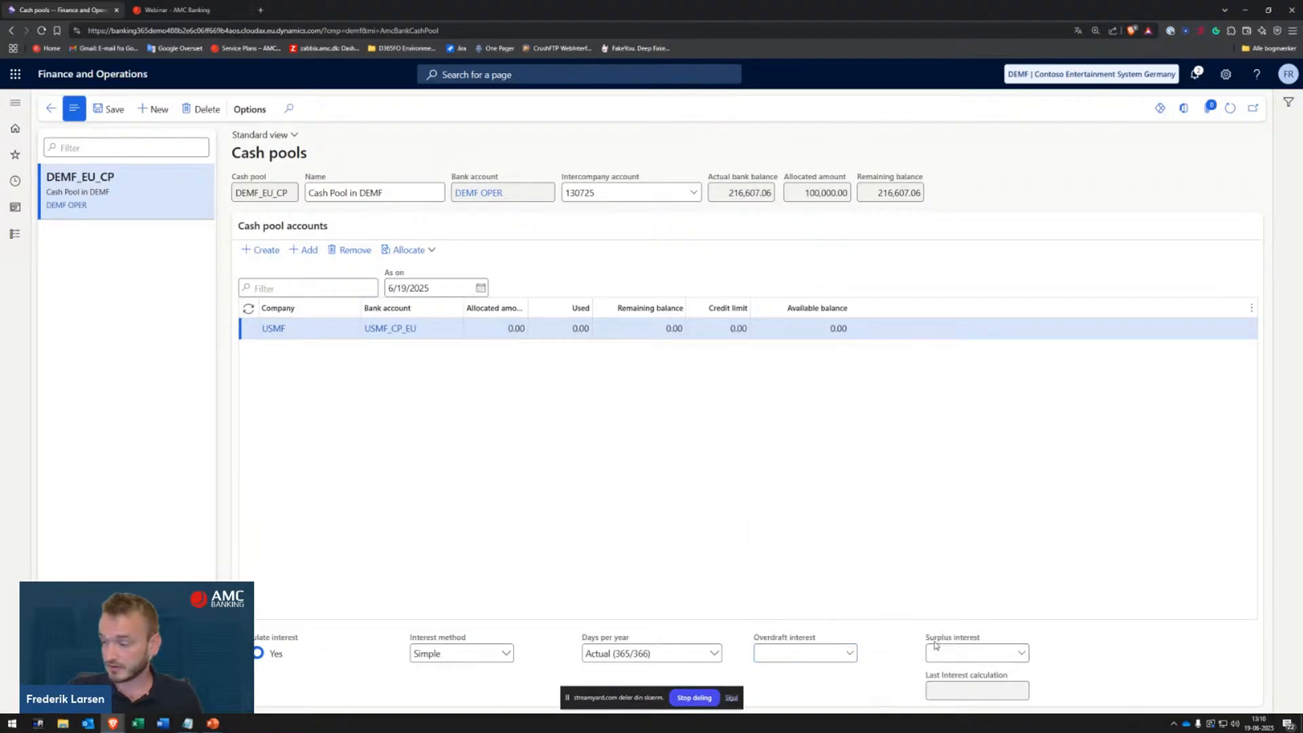
left_click_drag(930, 638, 979, 643)
left_click(978, 641)
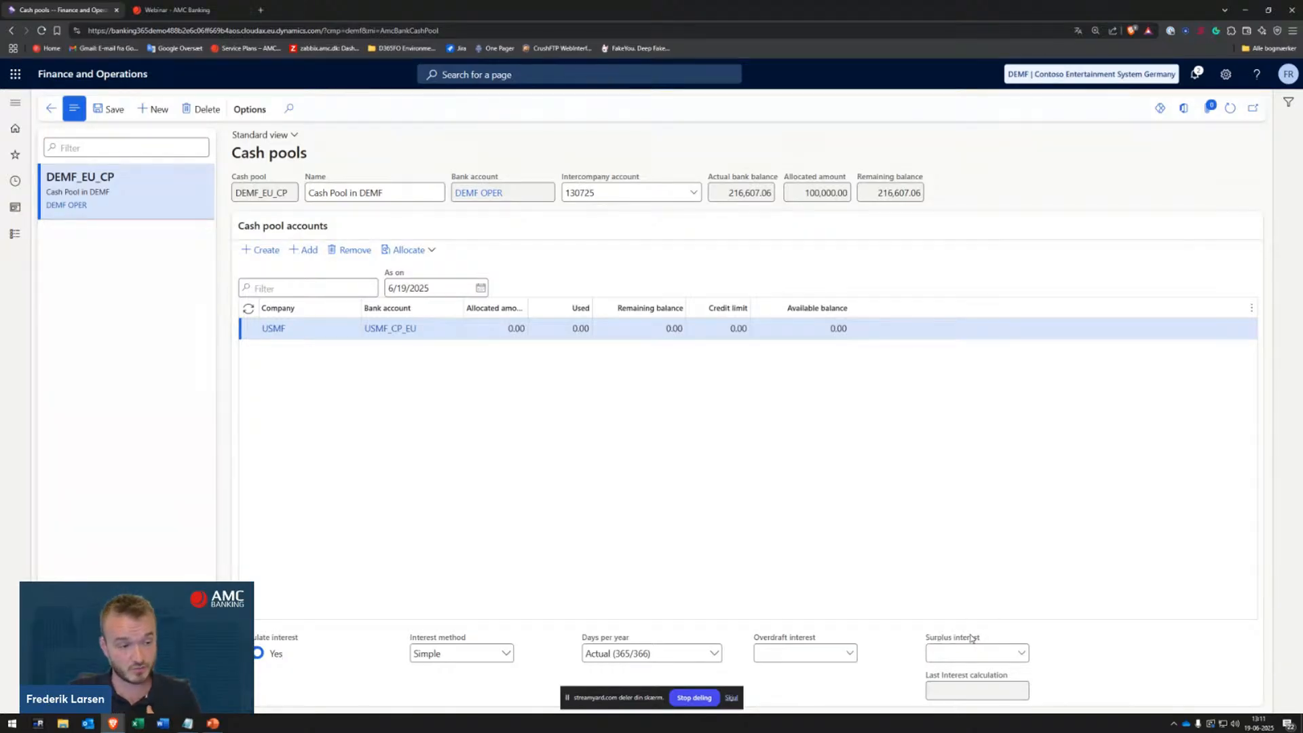
Step: Open the interest rate setup for cash pools in the AMC Banking module
left_click(14, 237)
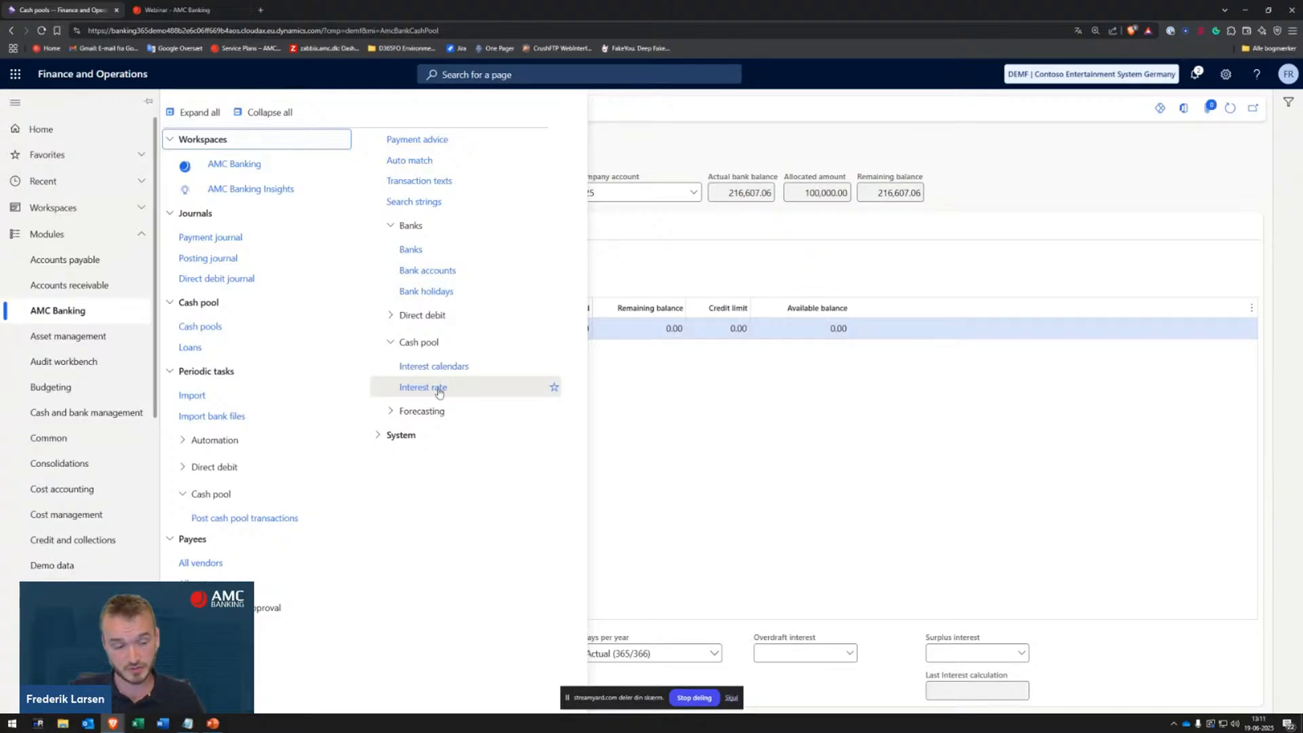
left_click(439, 391)
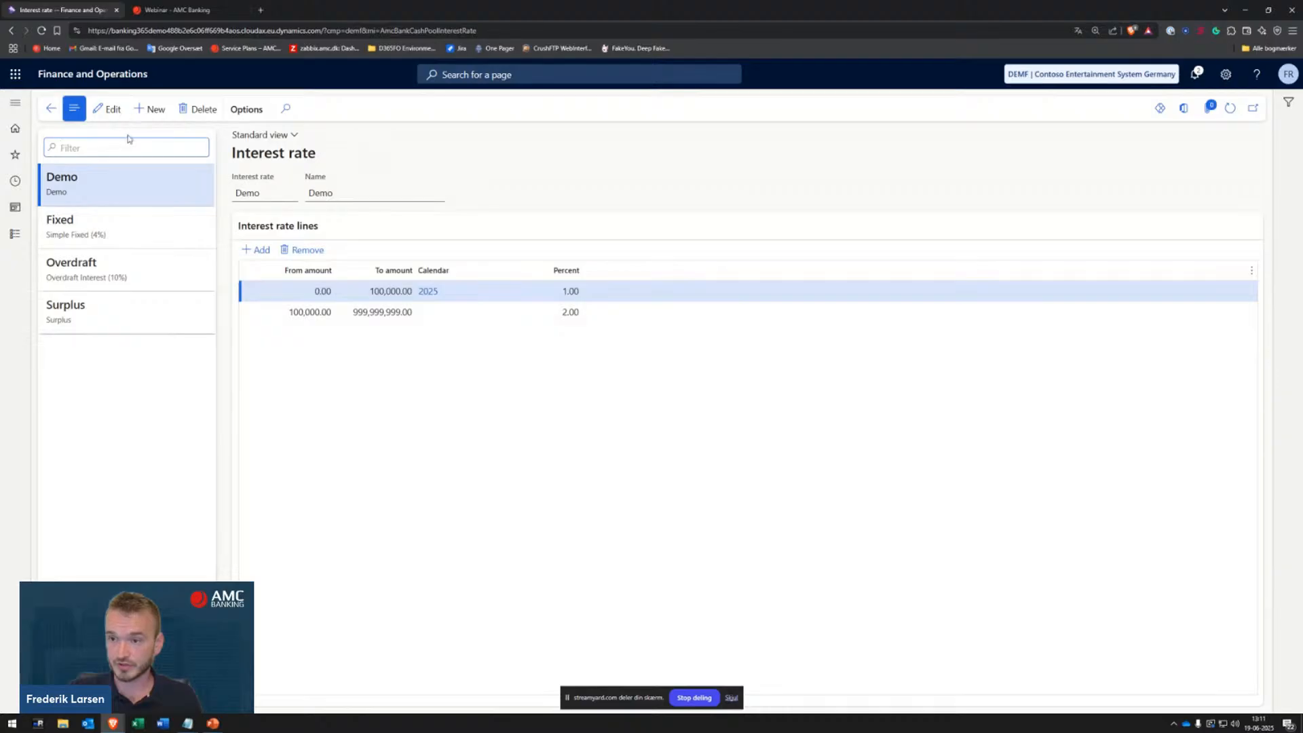
Step: Delete the existing Demo interest rate and create and save a new one with ID and name Demo
left_click(197, 109)
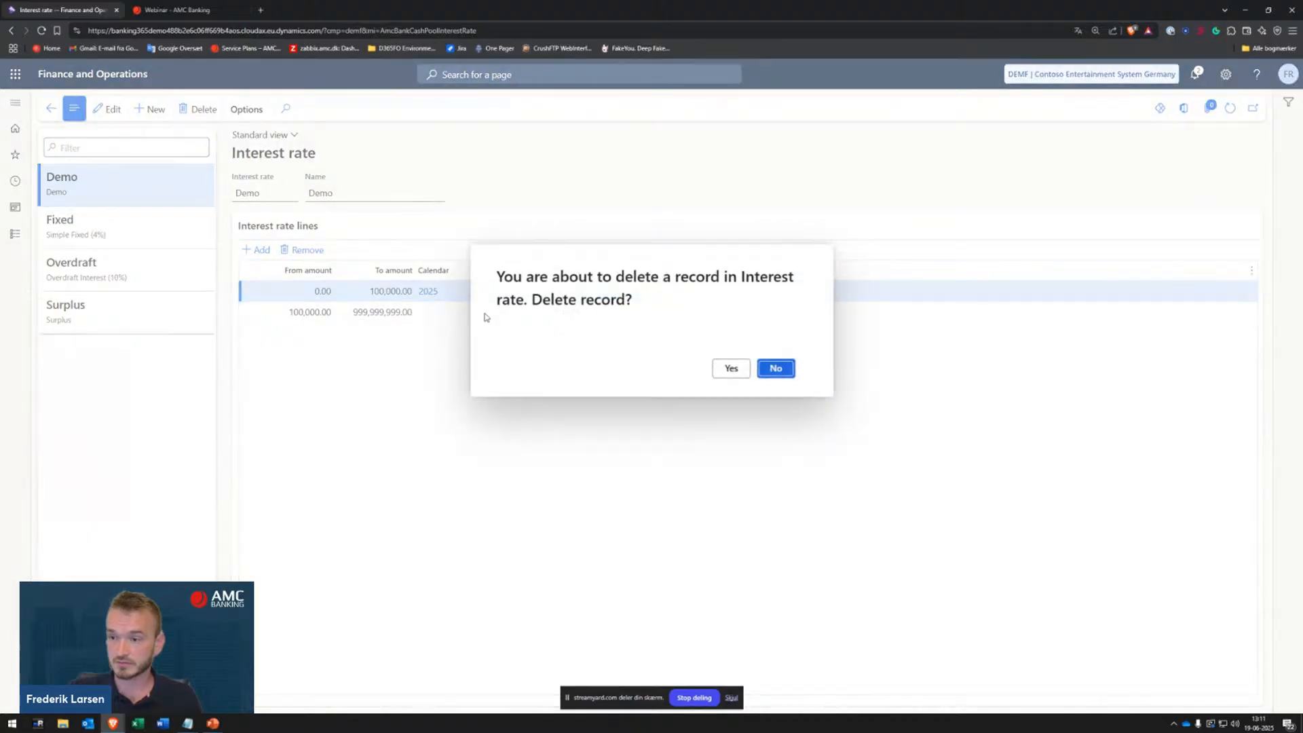
left_click(725, 370)
left_click(151, 110)
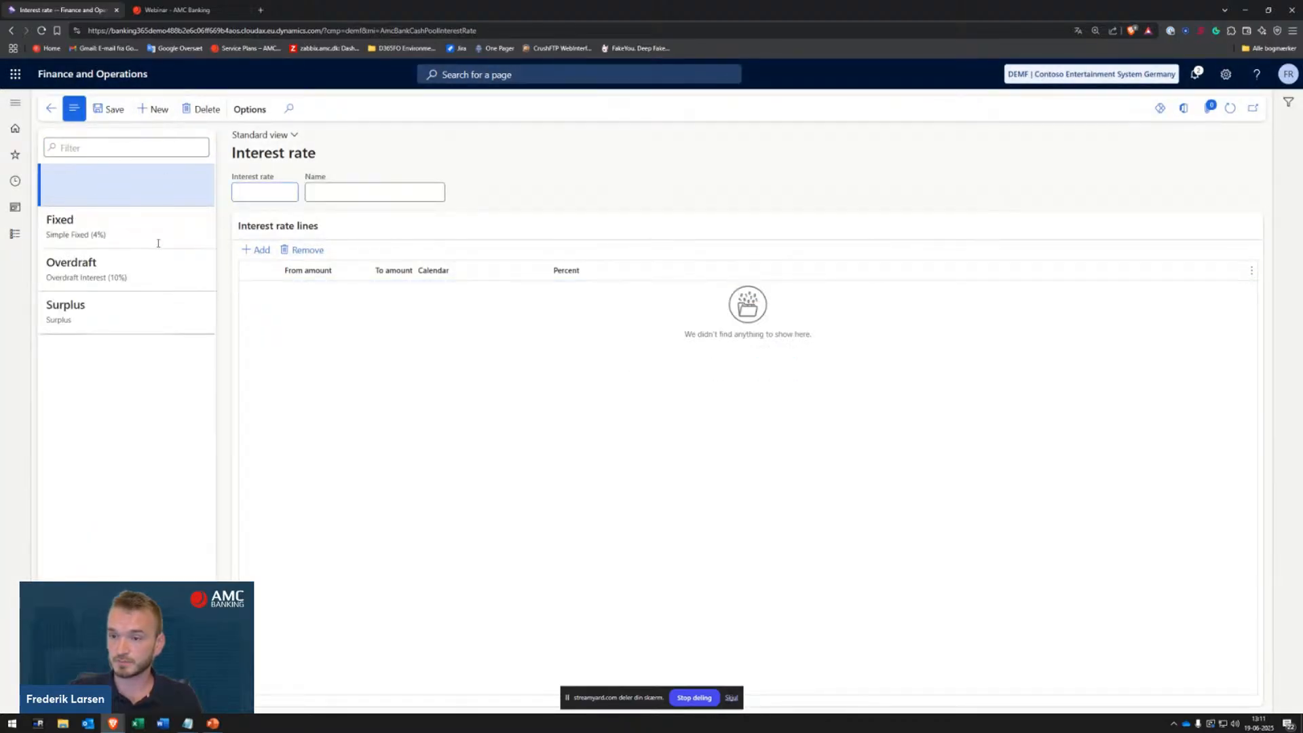
type("Demo")
left_click(368, 192)
type("Dem")
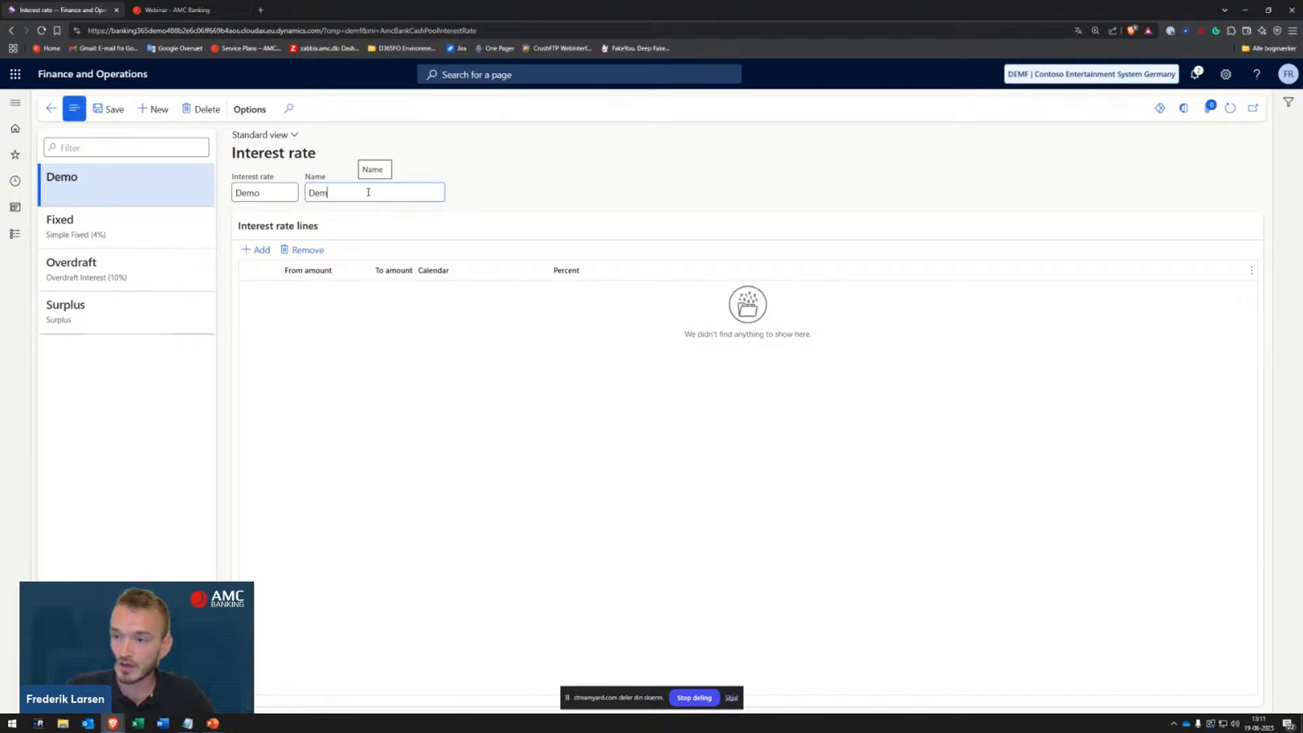
type("o")
left_click(123, 116)
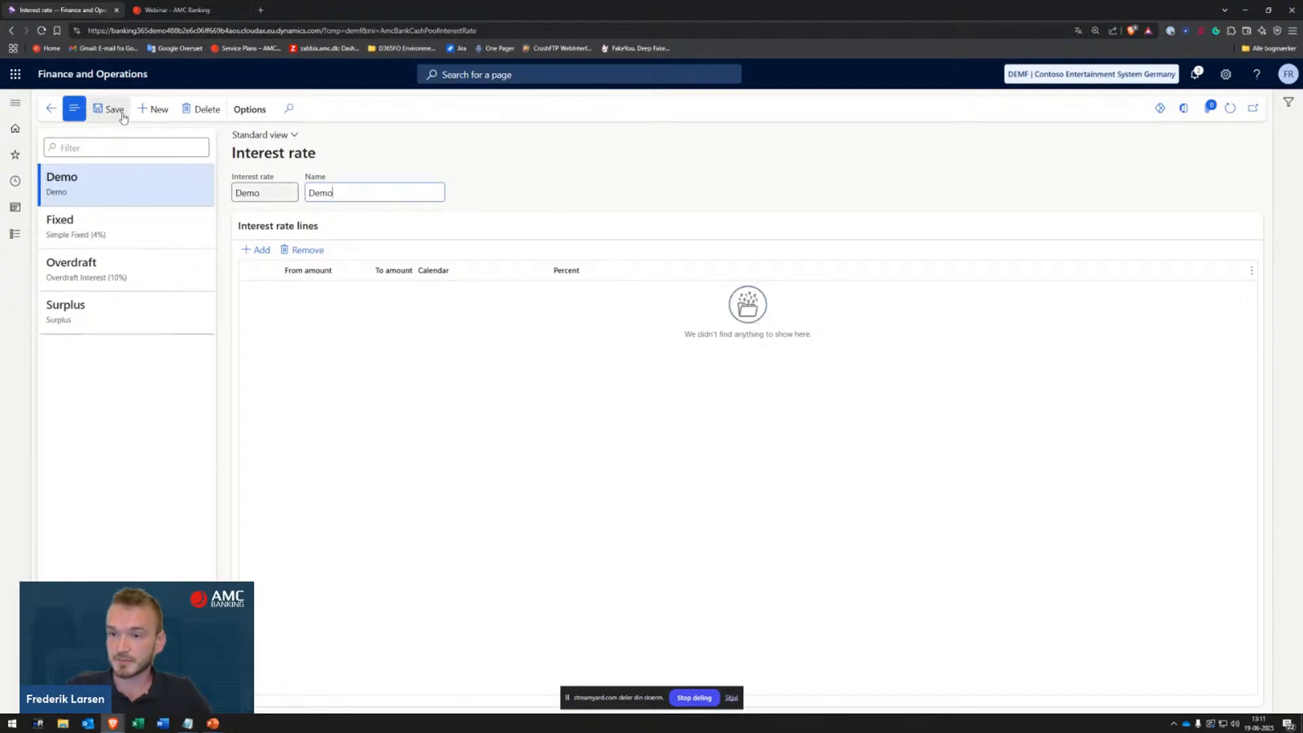
Step: Add an interest rate line to Demo for amounts from 0 to 100,000 at 1 percent
left_click(257, 249)
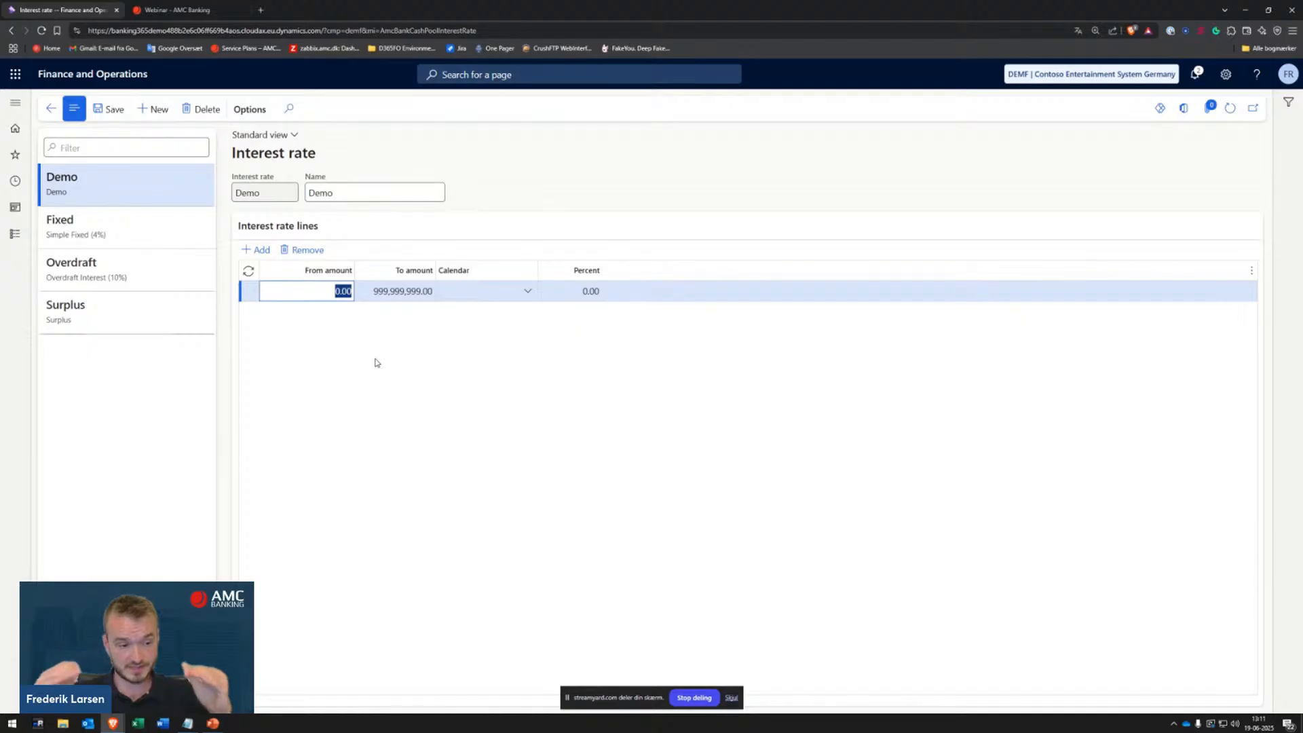
left_click(406, 290)
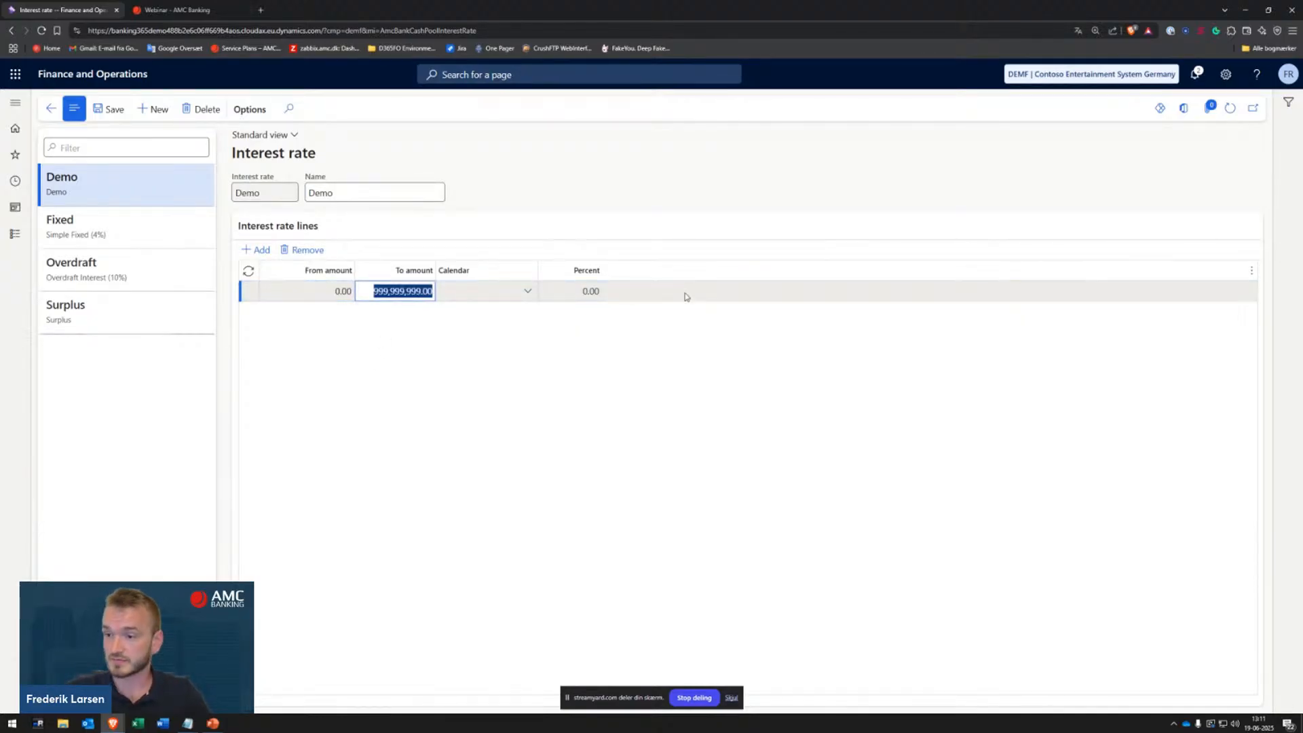
type("1000000")
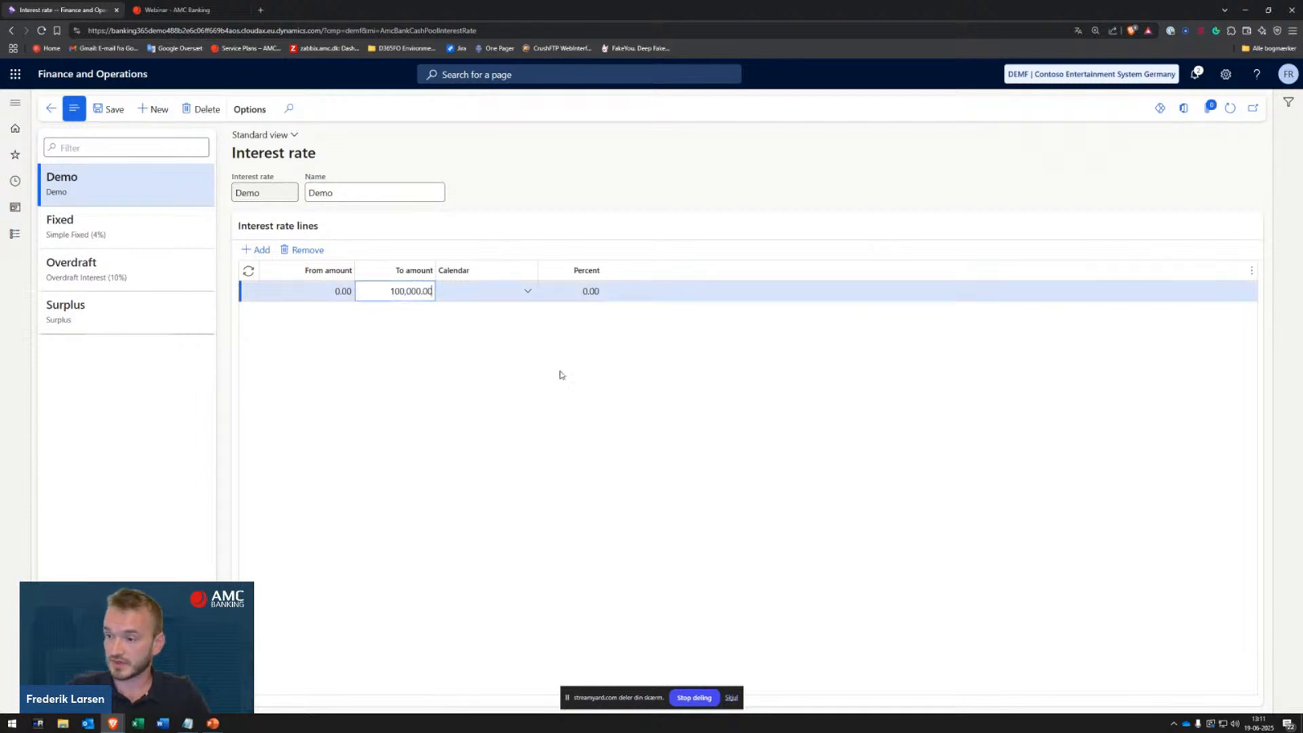
left_click(571, 295)
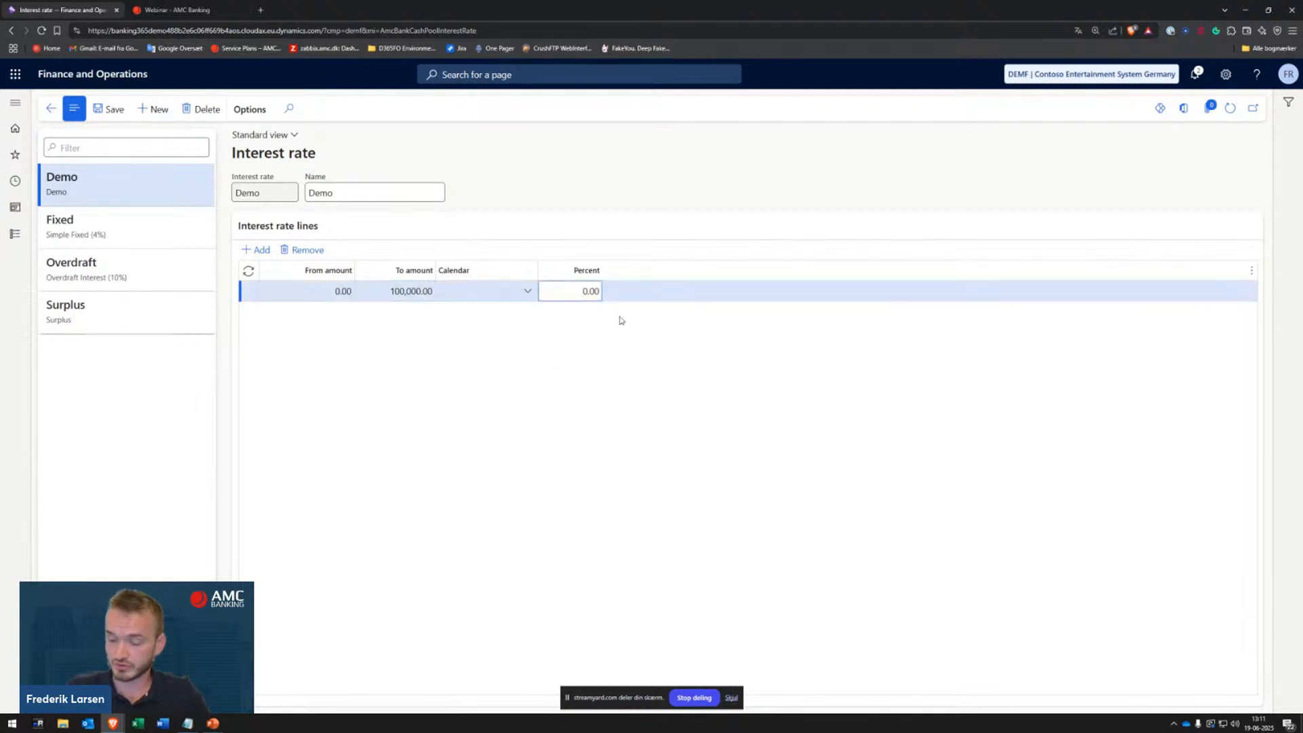
type("1")
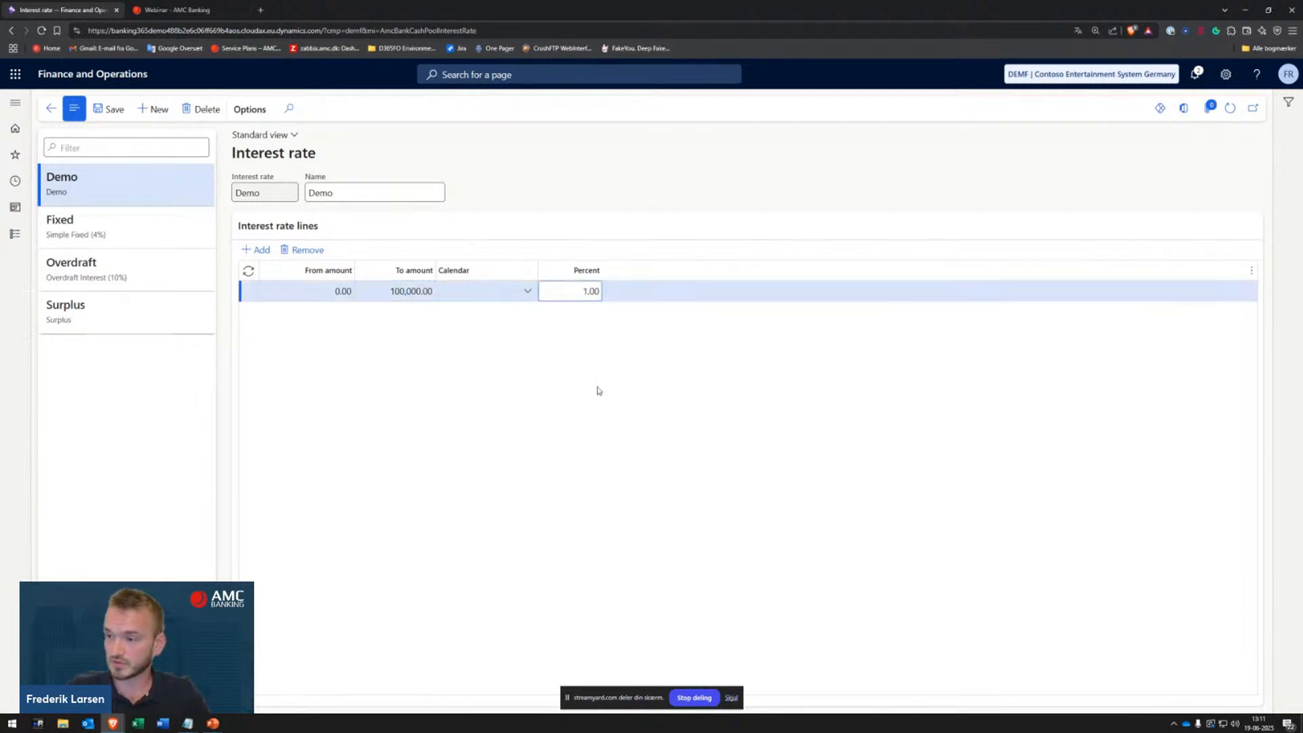
Step: Add a second Demo interest rate line starting from 100,000 at 2 percent
left_click(256, 250)
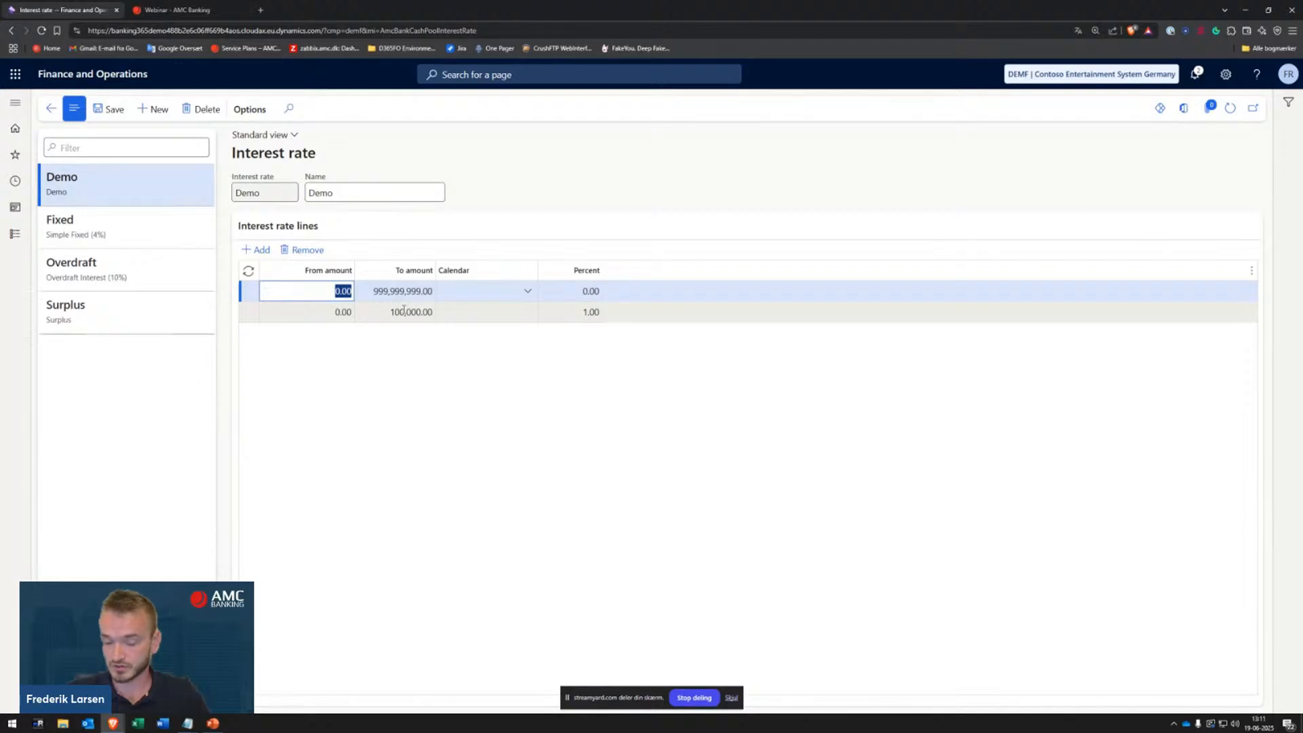
type("100,00")
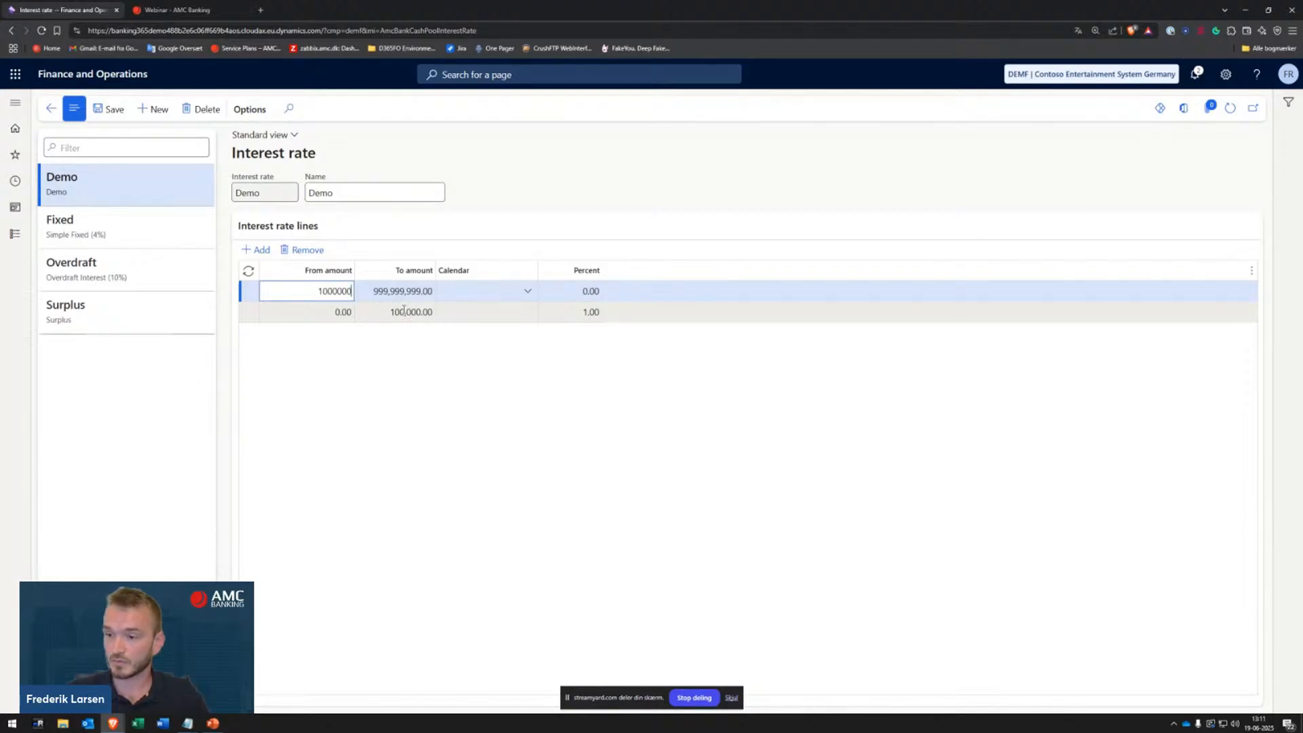
type("0.0")
key("BackSpace")
left_click(472, 408)
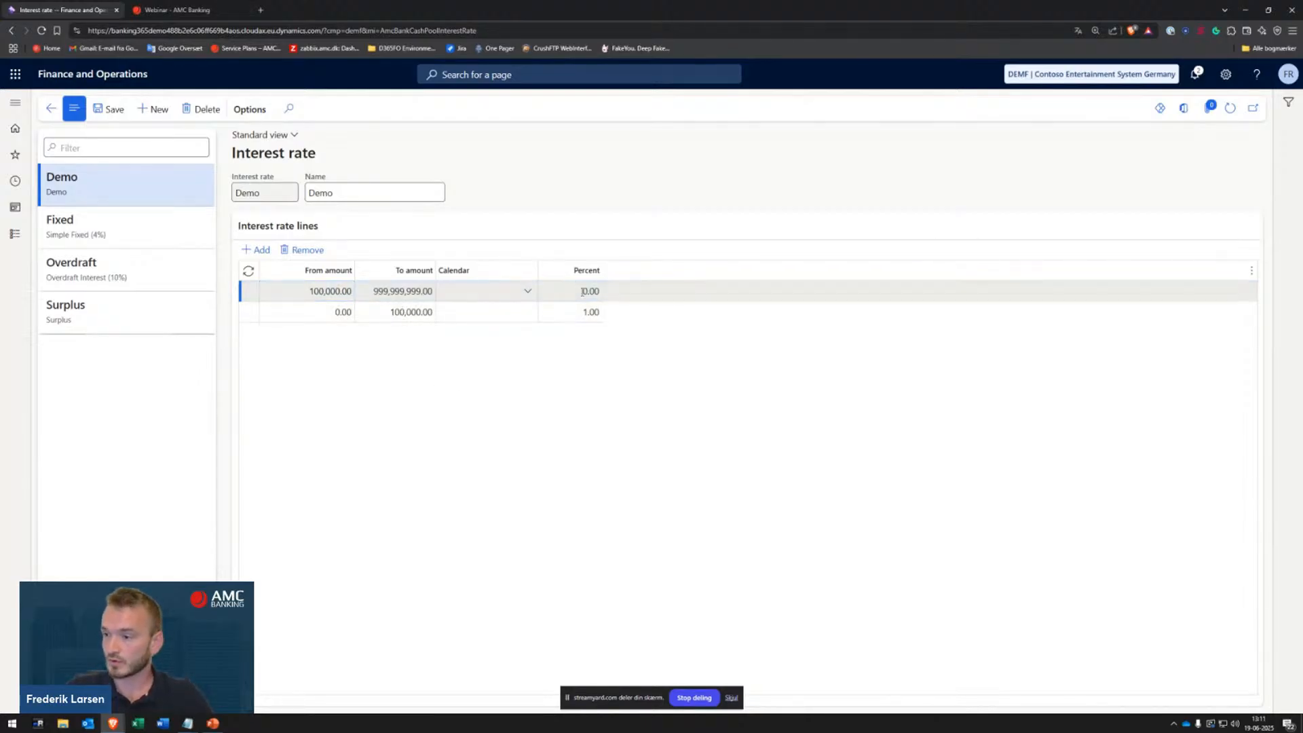
left_click(581, 292)
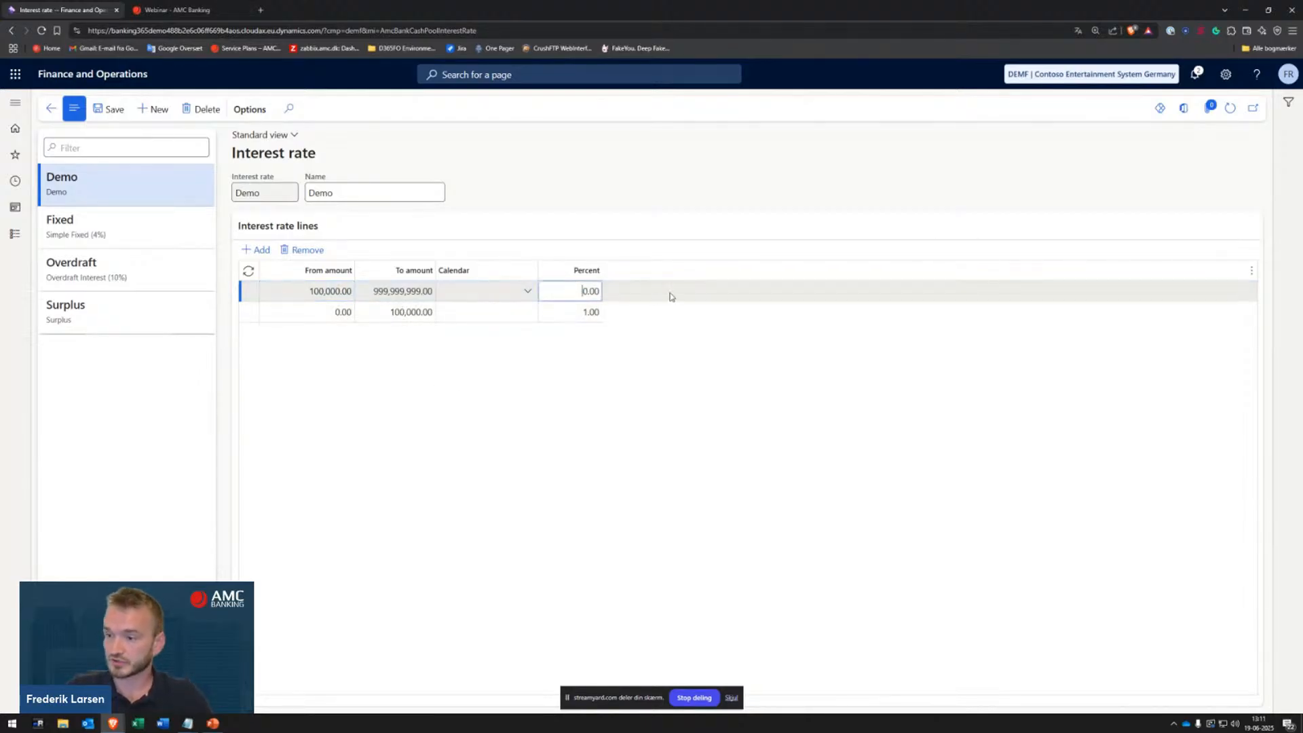
left_click(564, 434)
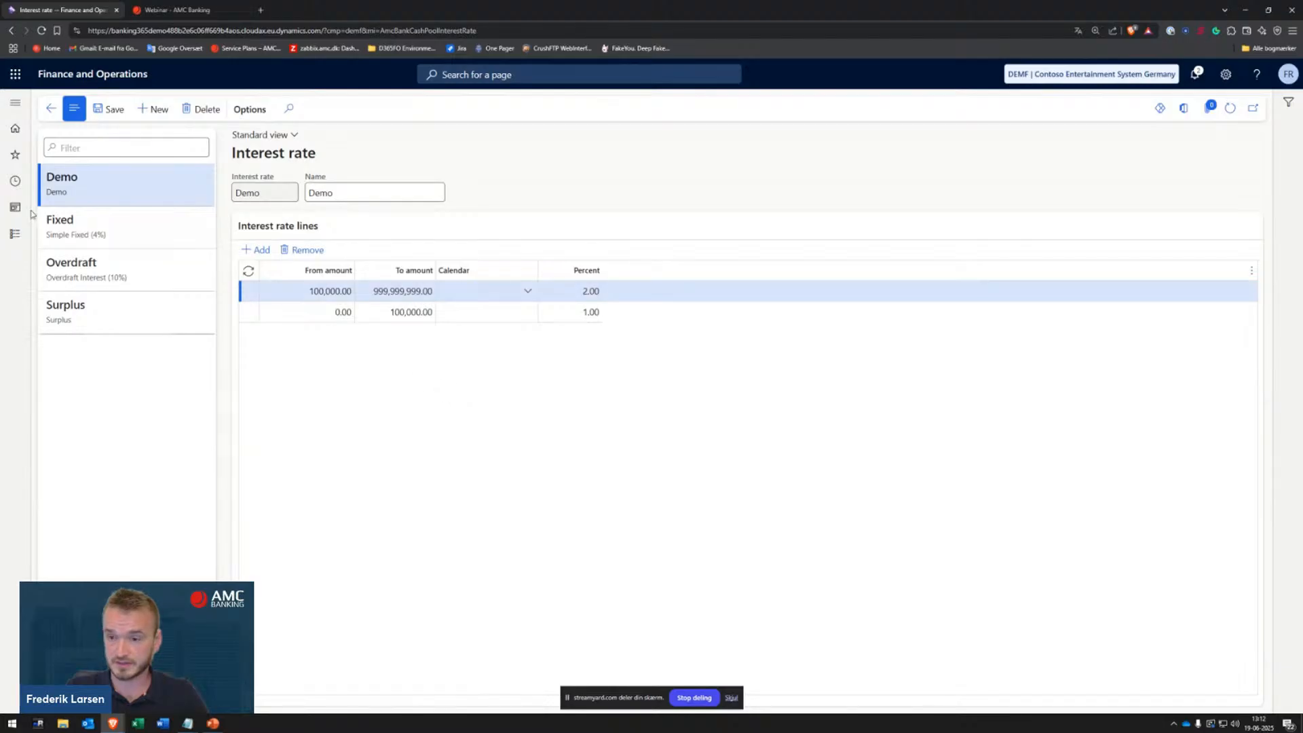
Step: Open the cash pool interest calendars and examine the dates and percentages of the 2025 calendar
left_click(30, 238)
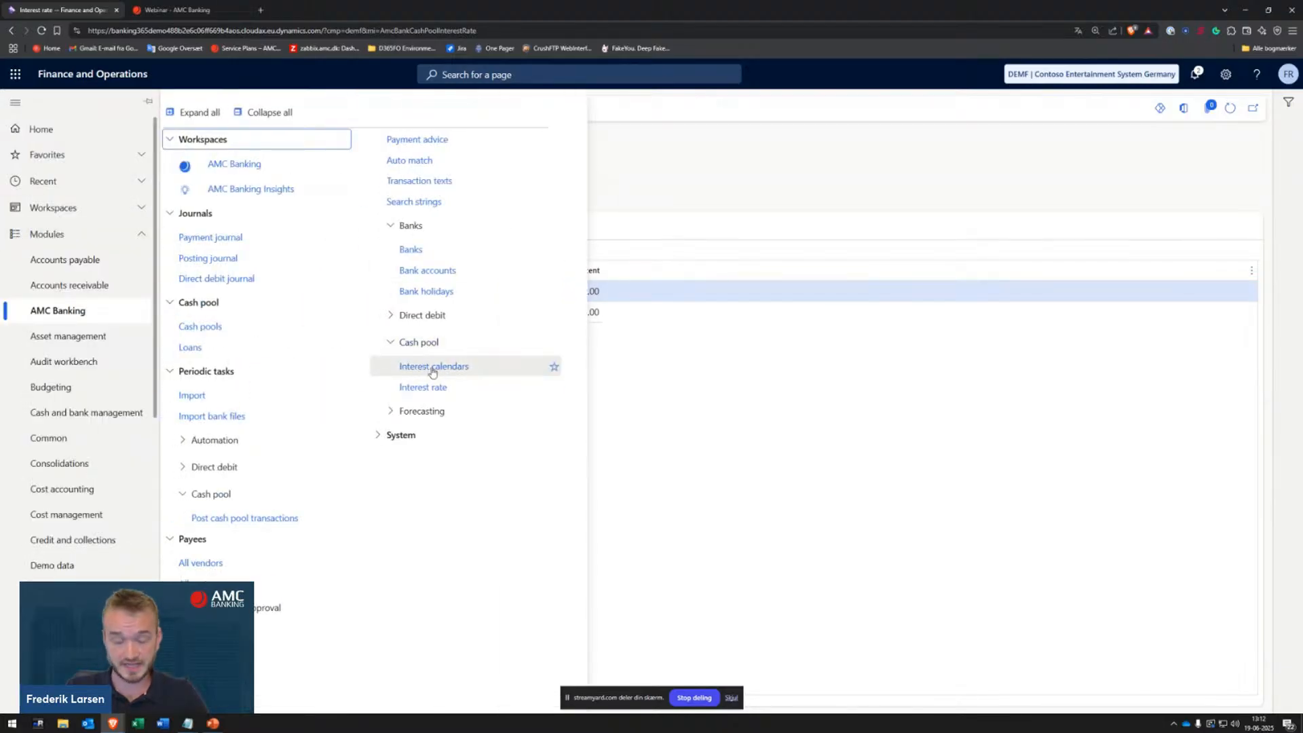
left_click(432, 367)
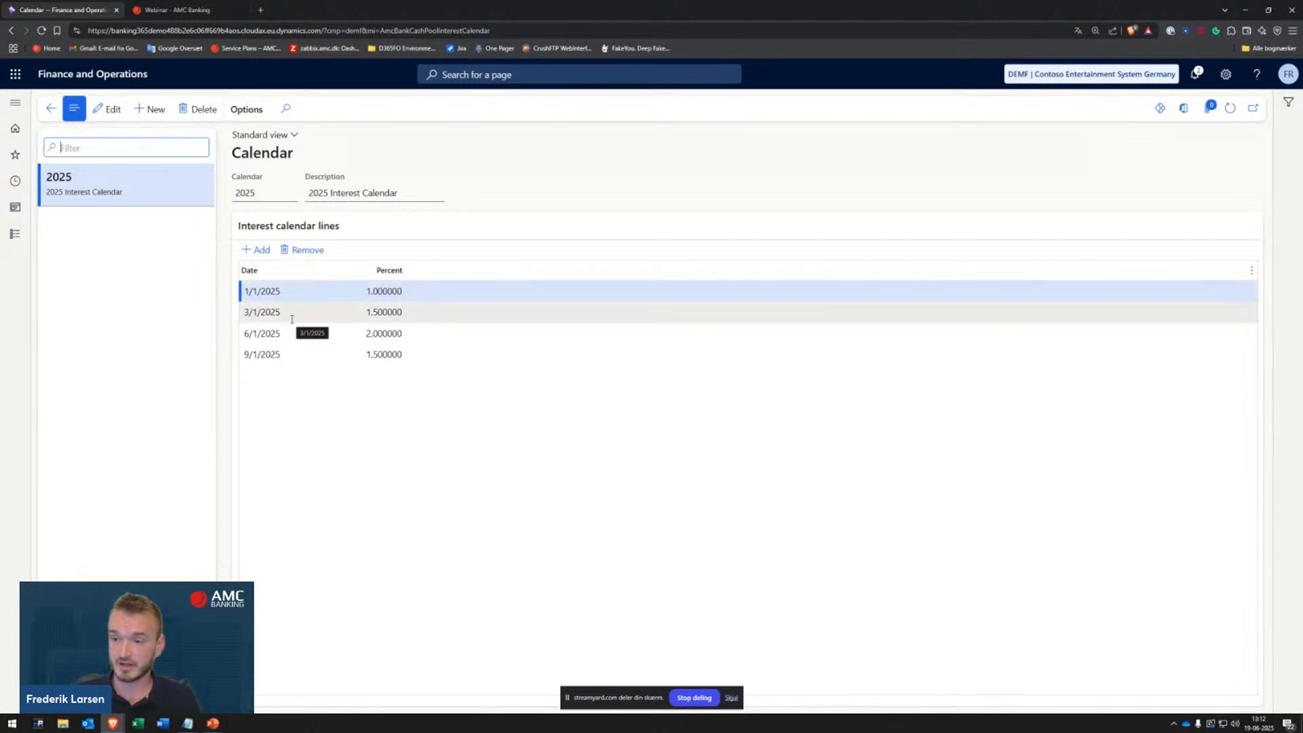
left_click(312, 415)
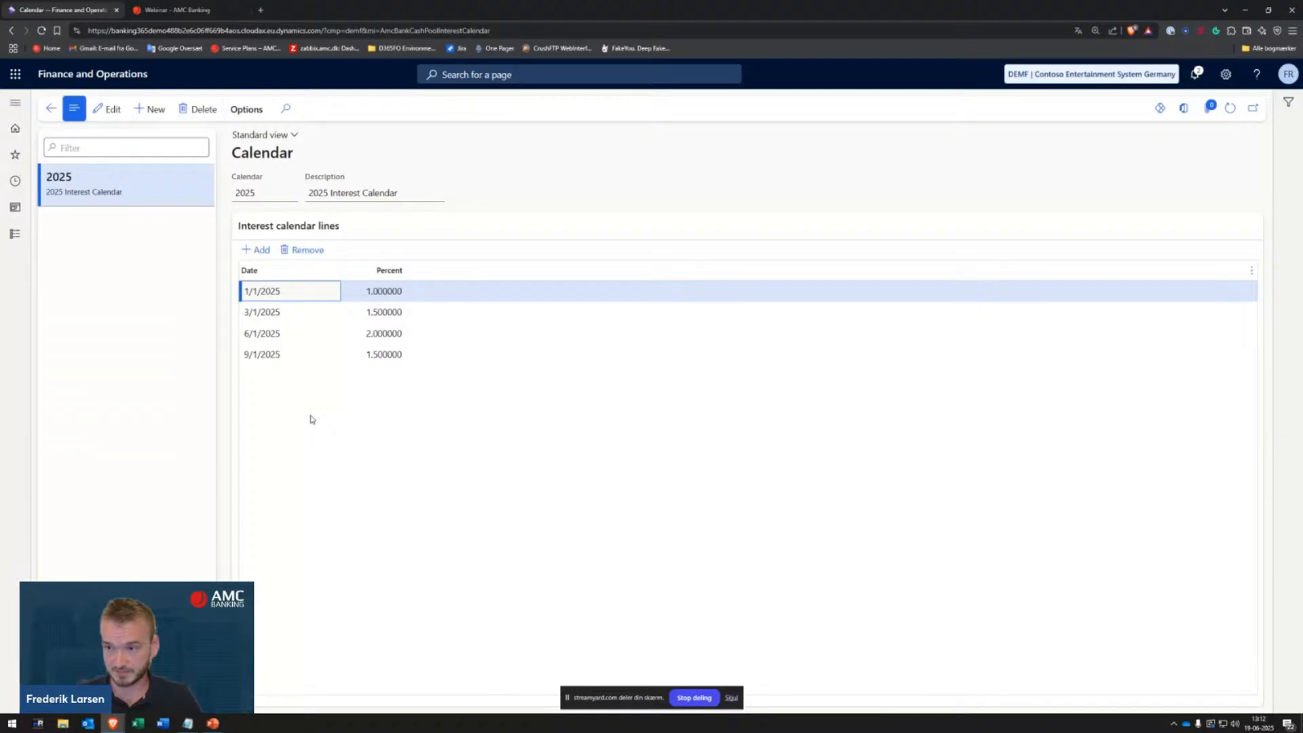
left_click(302, 428)
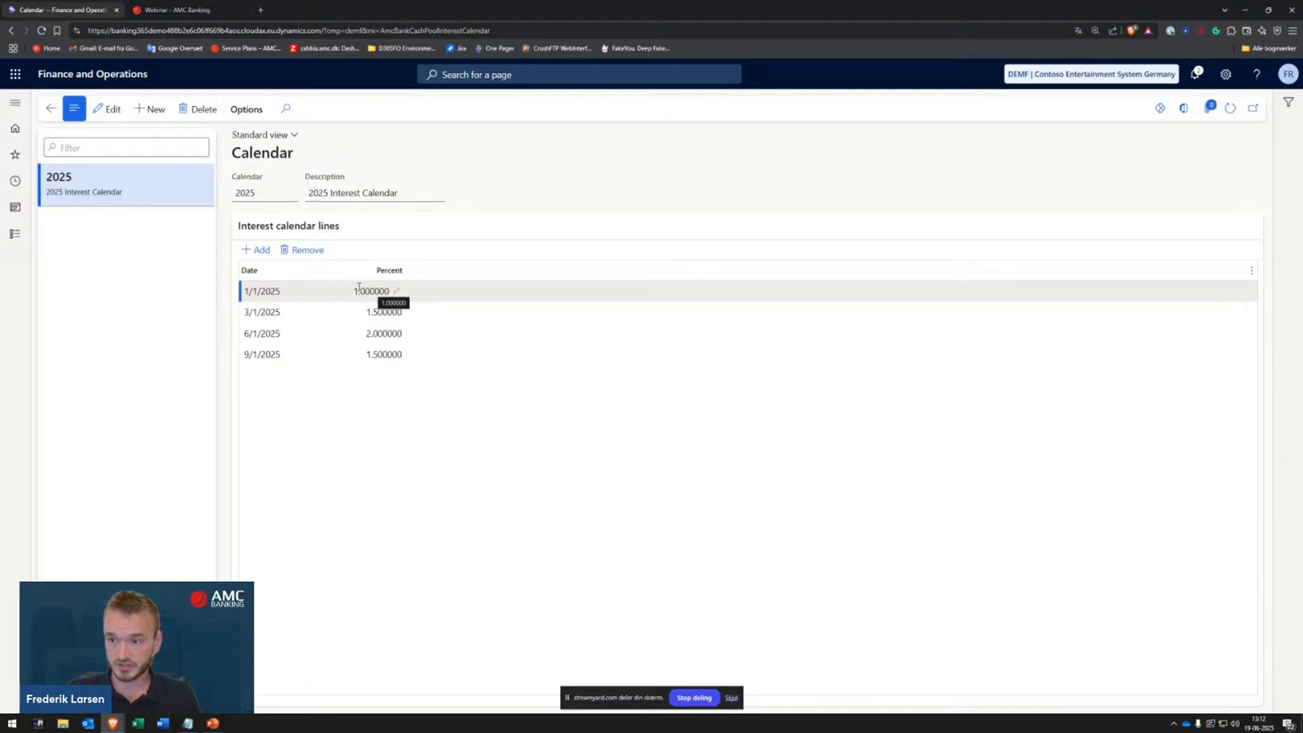
left_click(330, 285)
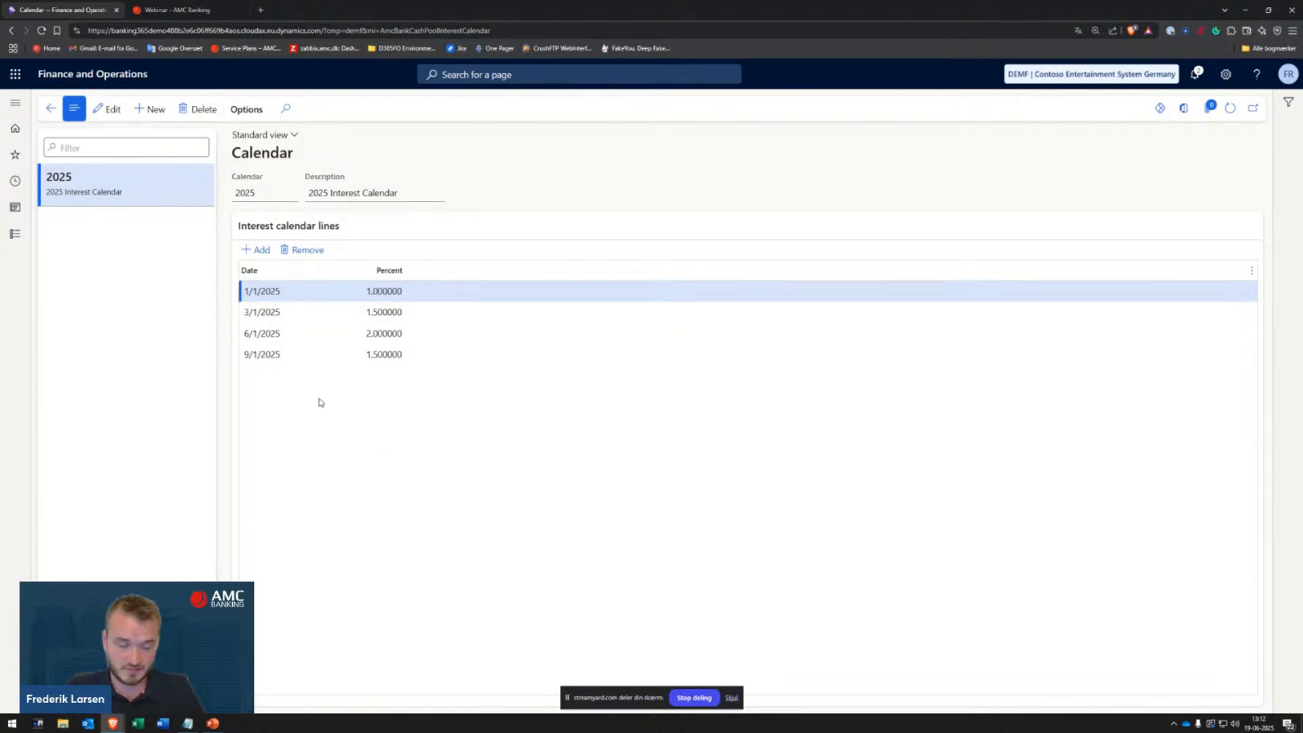
Step: Return to the cash pool interest rate setup and assign the 2025 calendar to Demo's 0 to 100,000 line
left_click(15, 234)
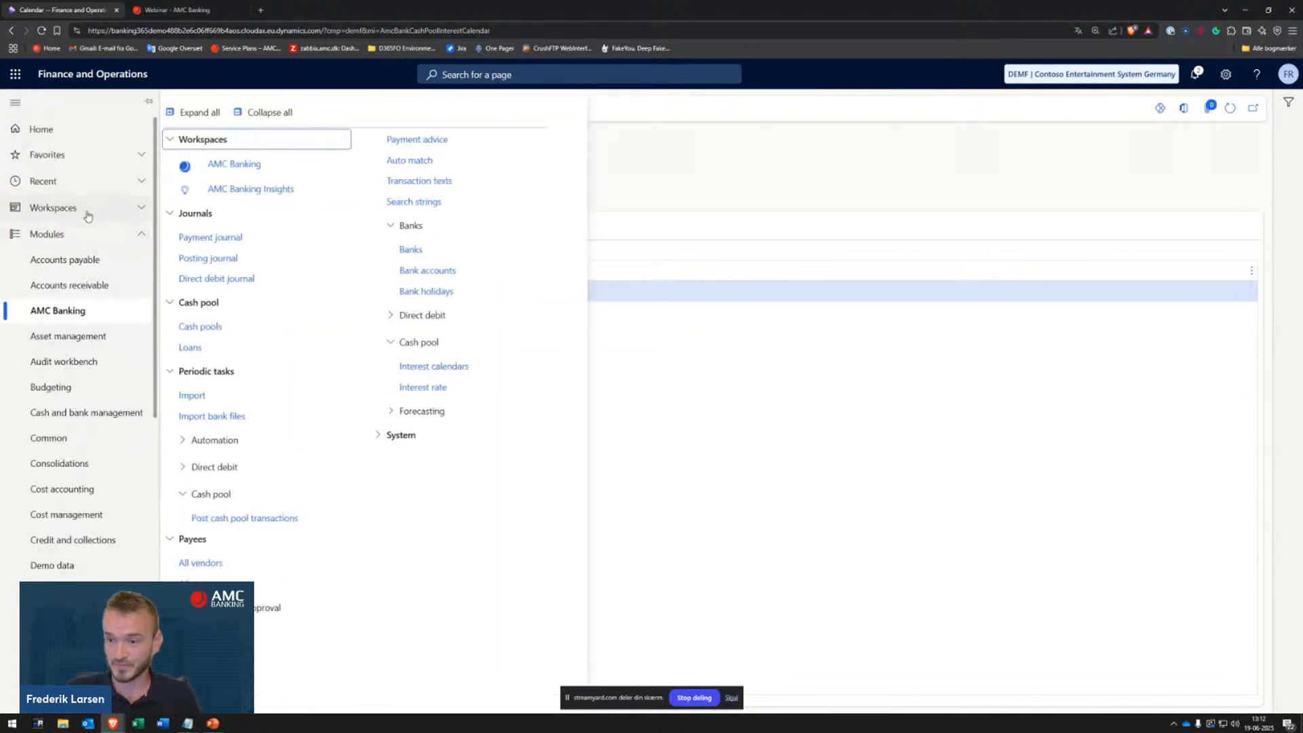
left_click(425, 387)
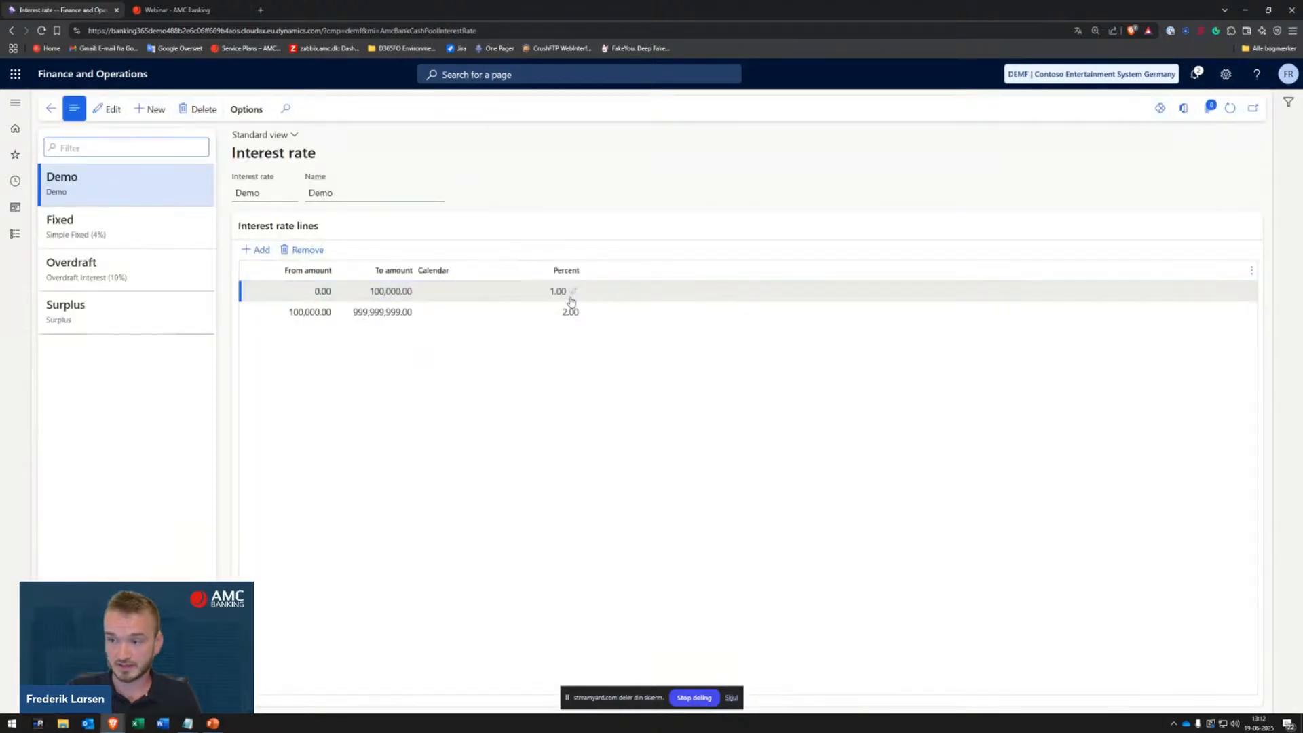
left_click(567, 288)
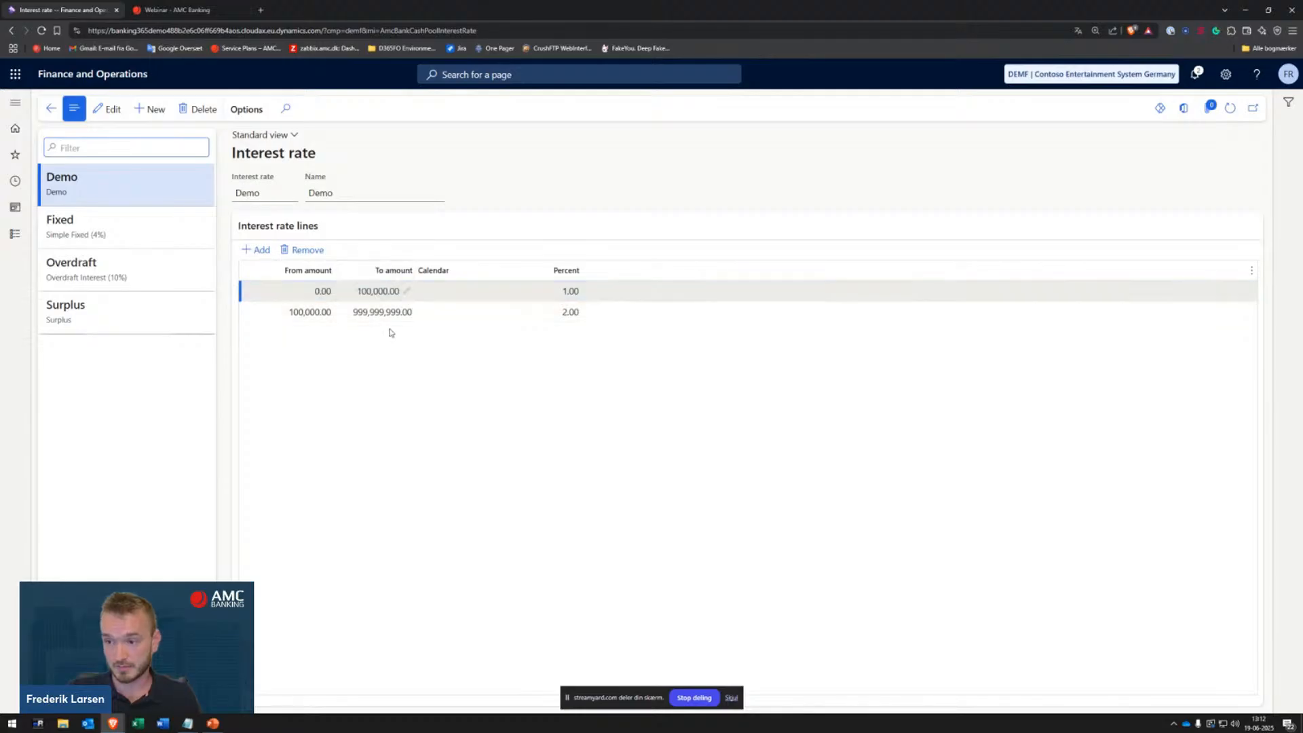
left_click(518, 290)
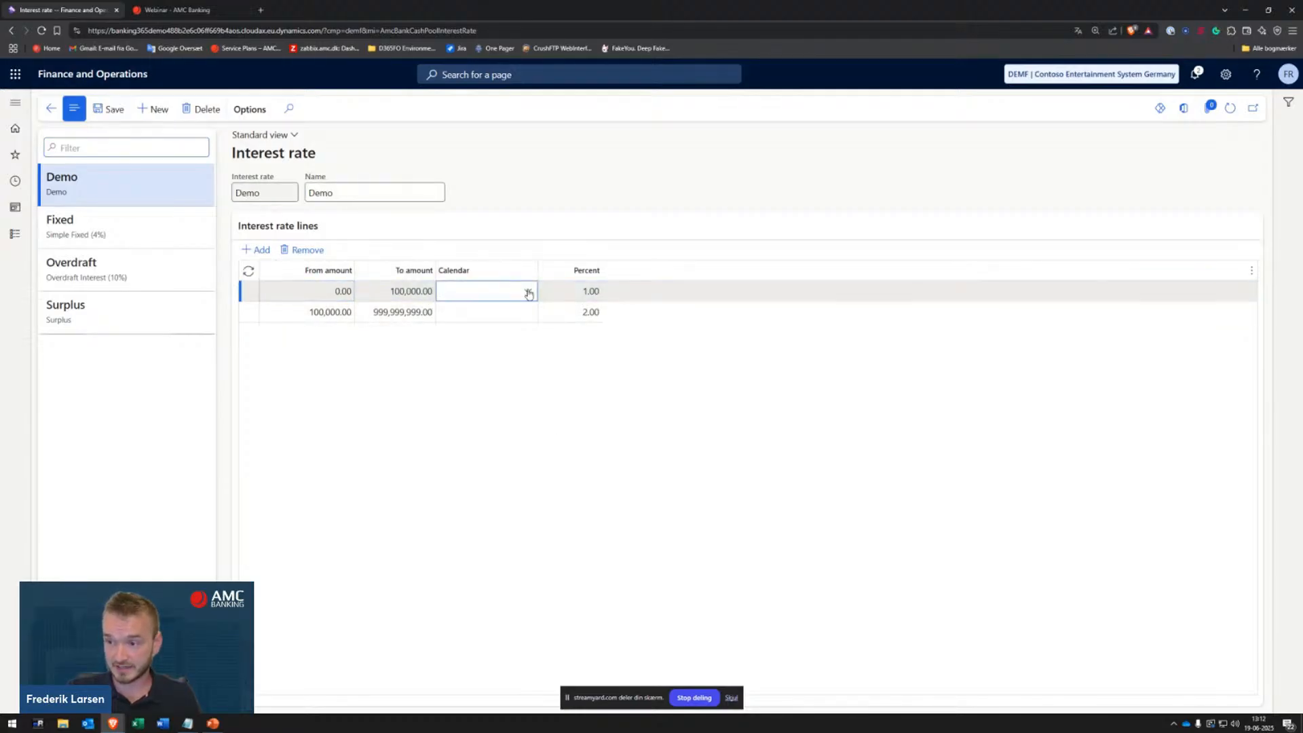
left_click(527, 290)
left_click(483, 332)
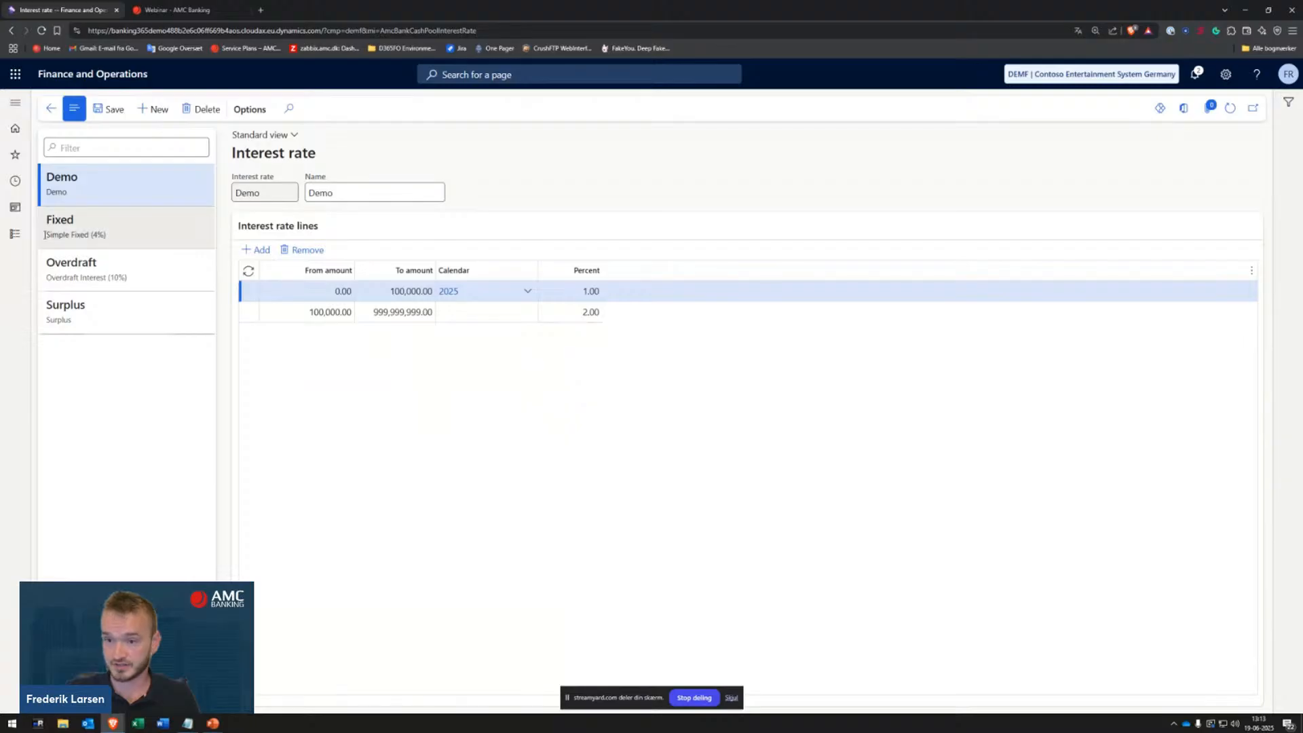
Step: In the DEMF_EU_CP cash pool, set the overdraft interest to Overdraft and the surplus interest to Surplus
left_click(13, 236)
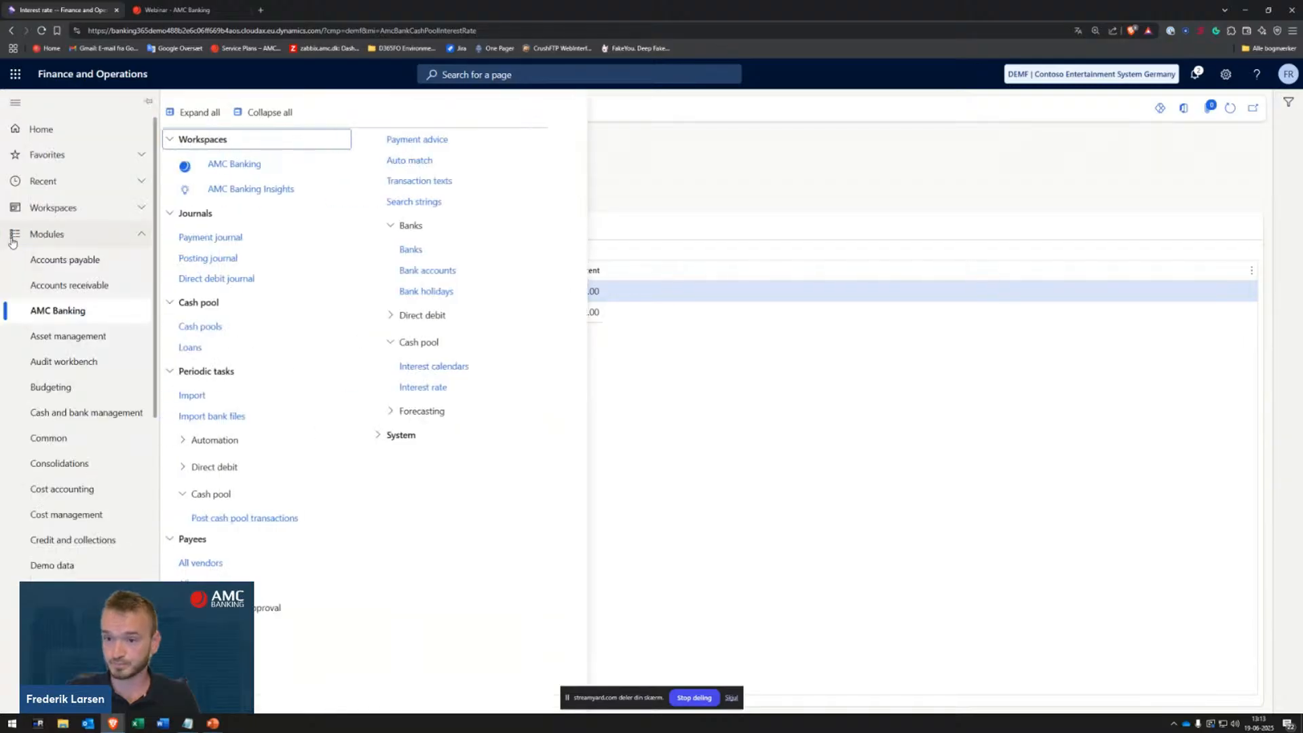
left_click(261, 330)
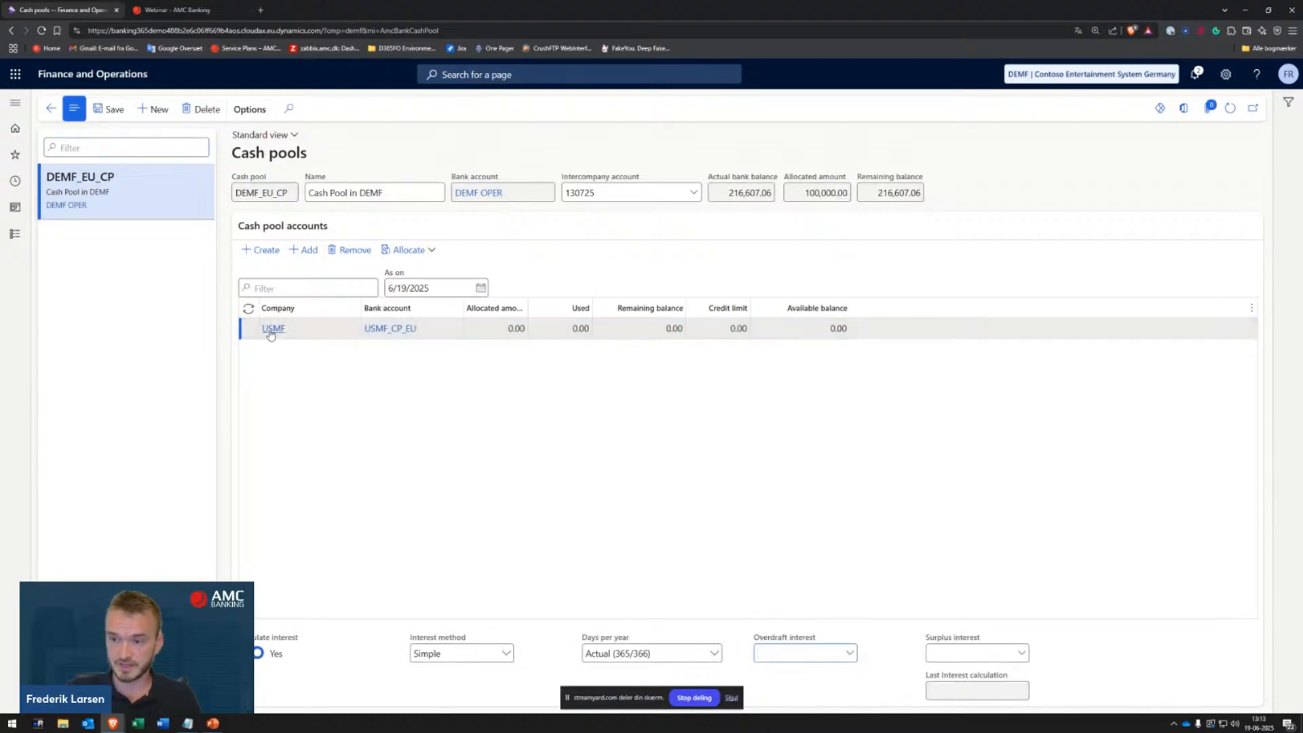
left_click(627, 326)
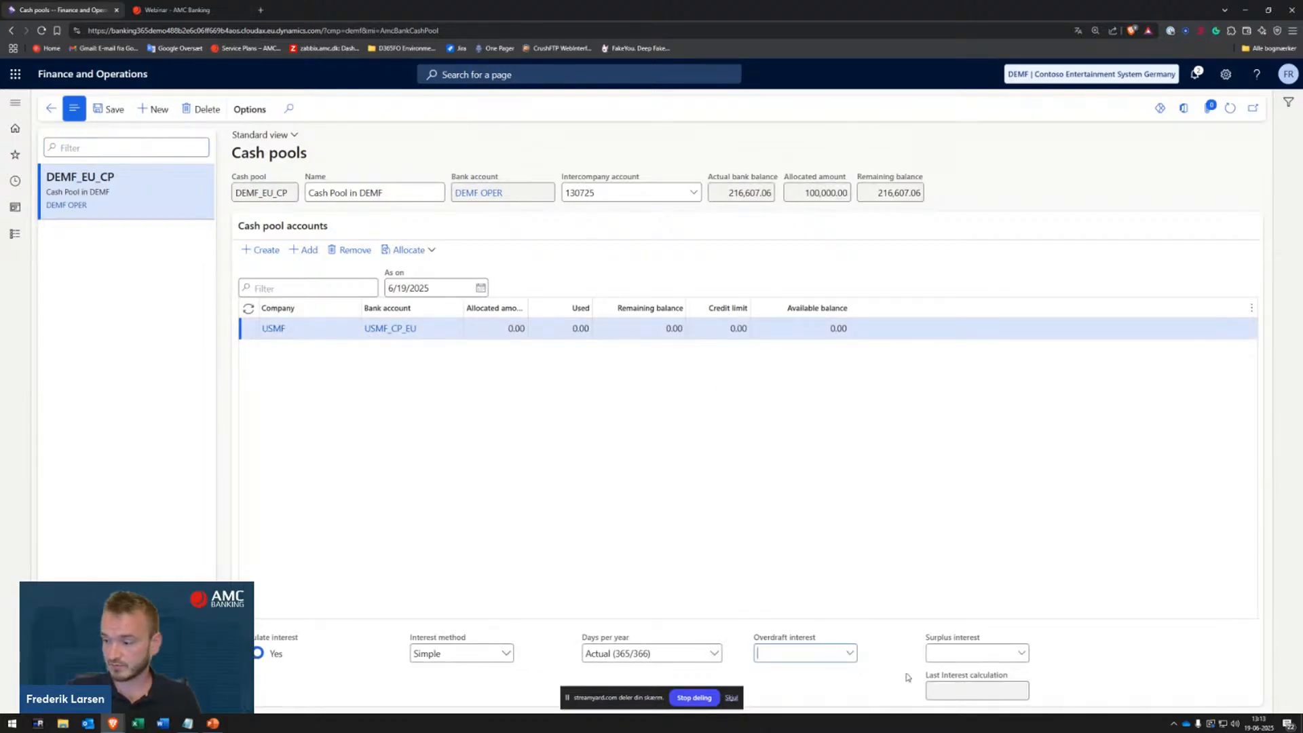
left_click(849, 654)
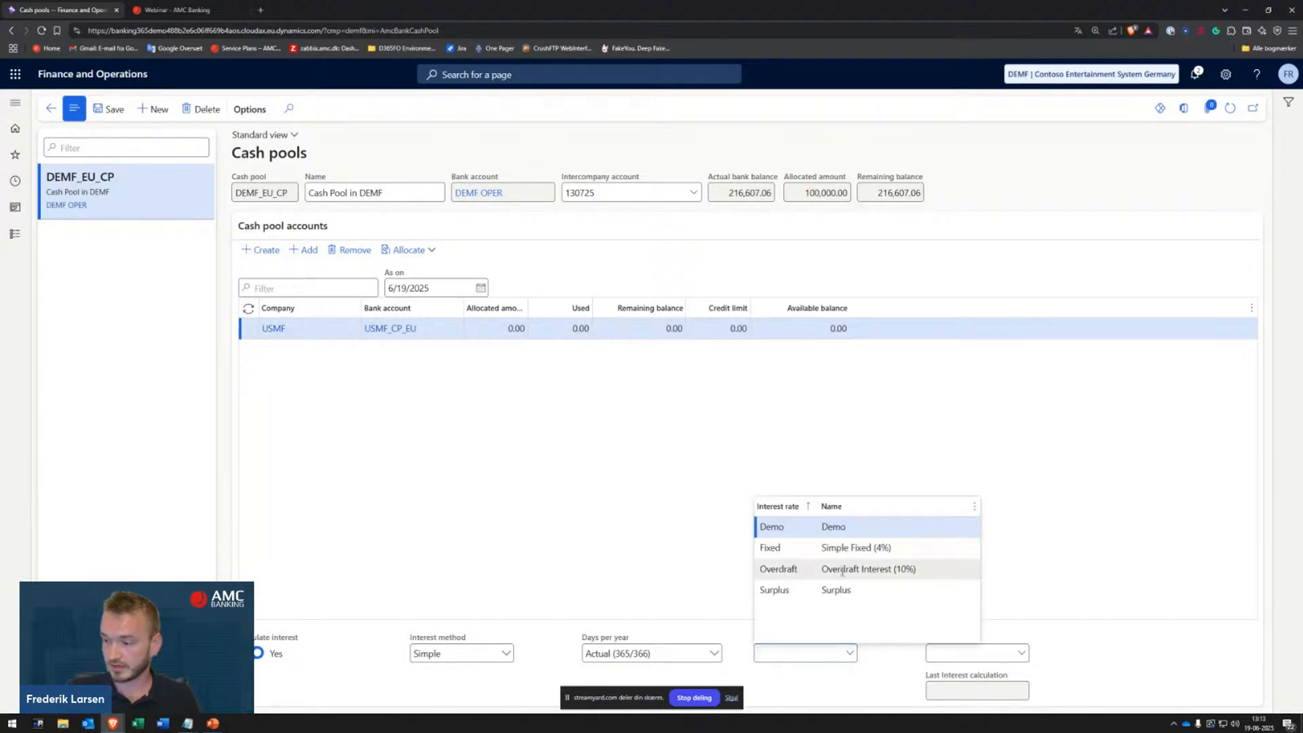
left_click(788, 570)
left_click(1022, 653)
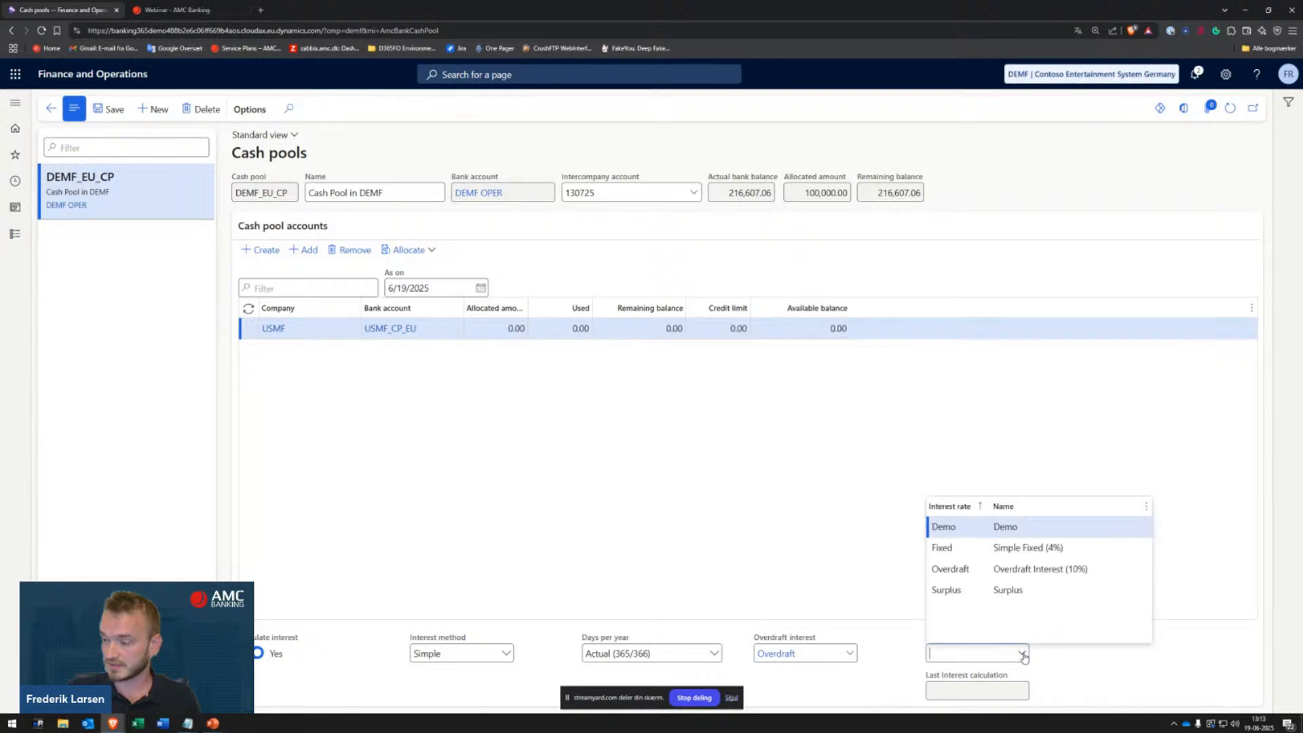
left_click(965, 590)
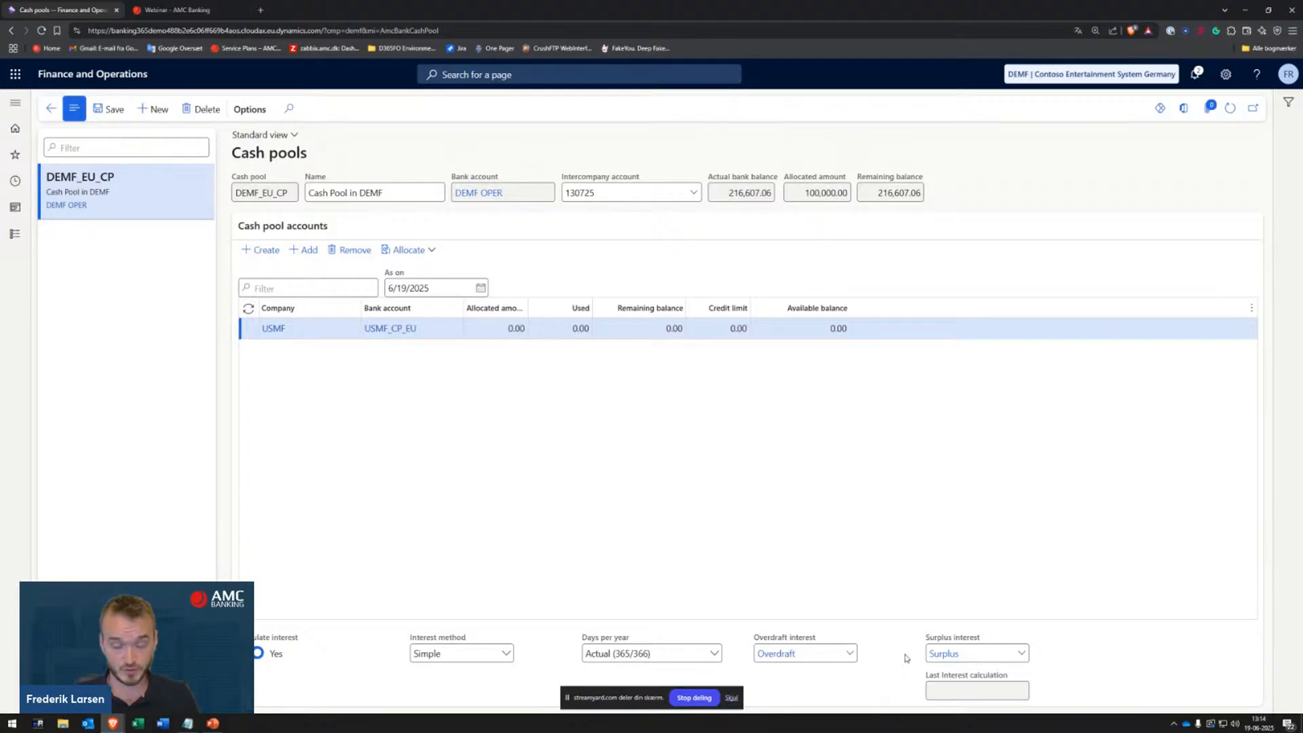
double_click(671, 451)
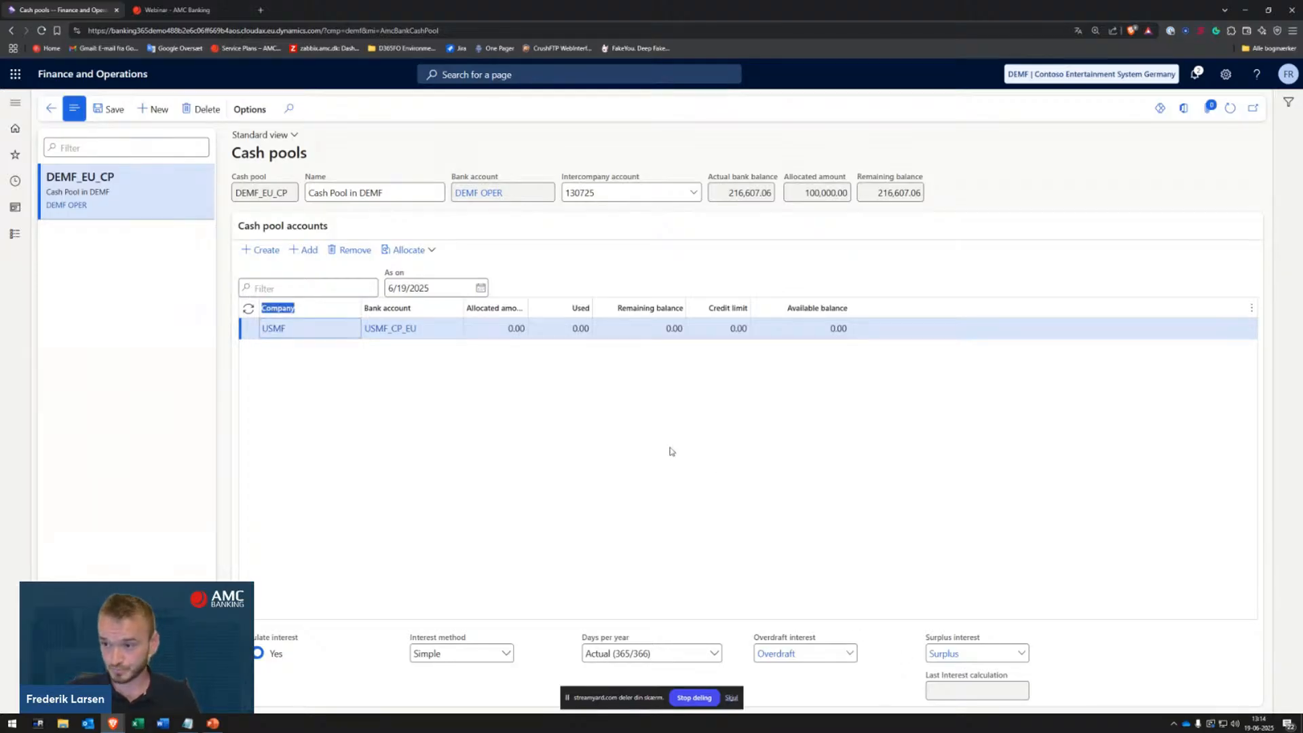
left_click(670, 451)
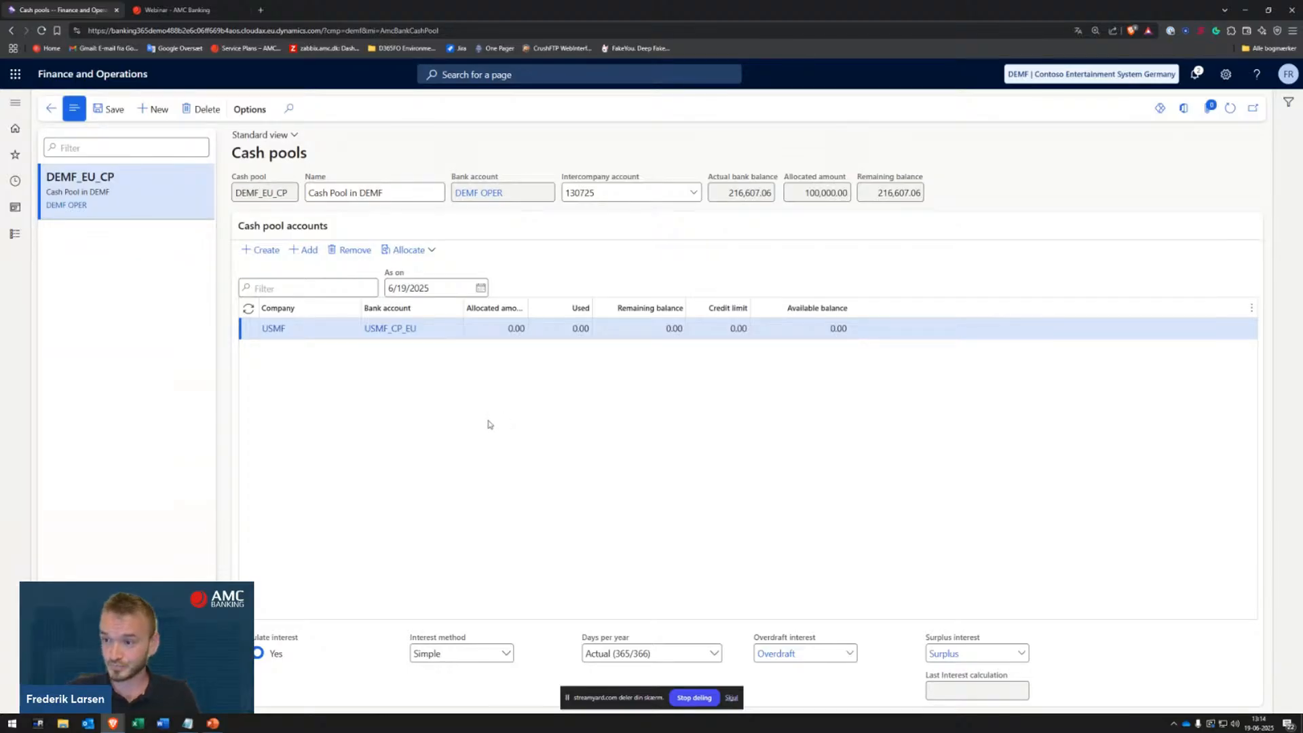
Step: Issue a loan to USMF with a 100,000 principal, the Fixed interest rate and Actual (365/366) days per year
left_click(415, 250)
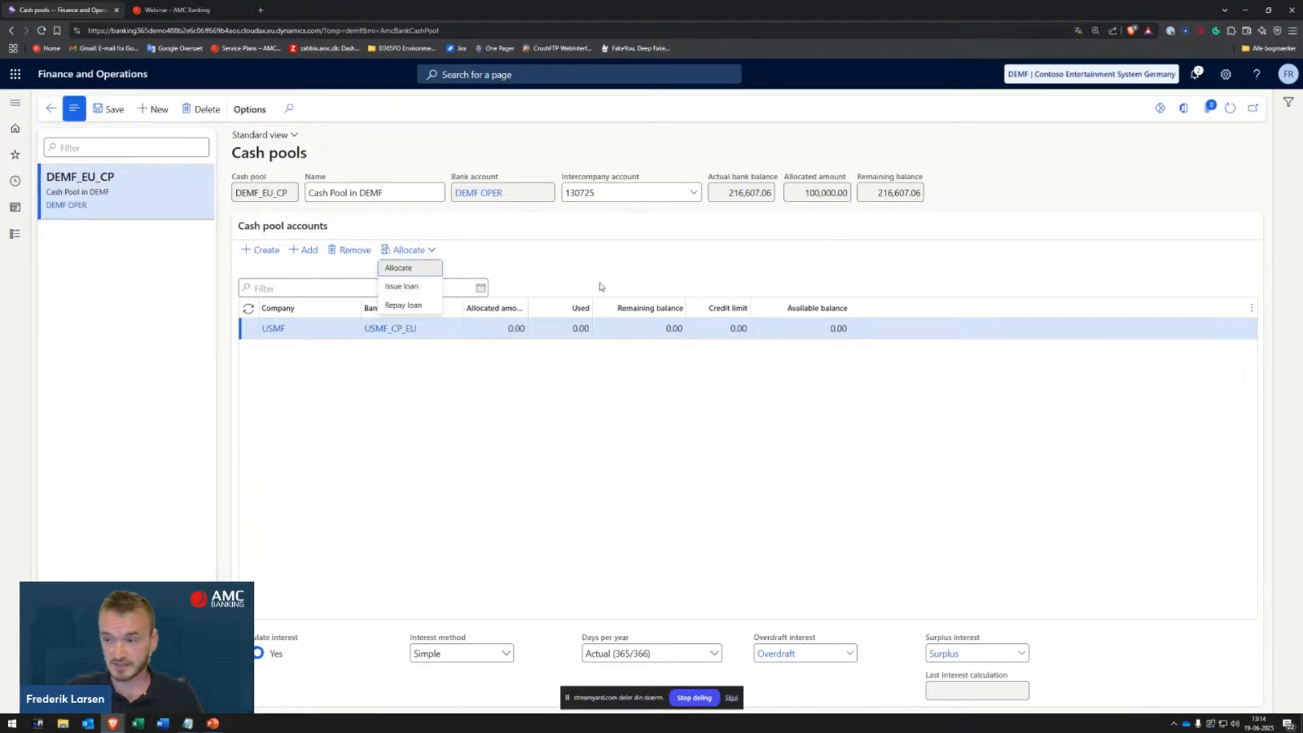
left_click(400, 287)
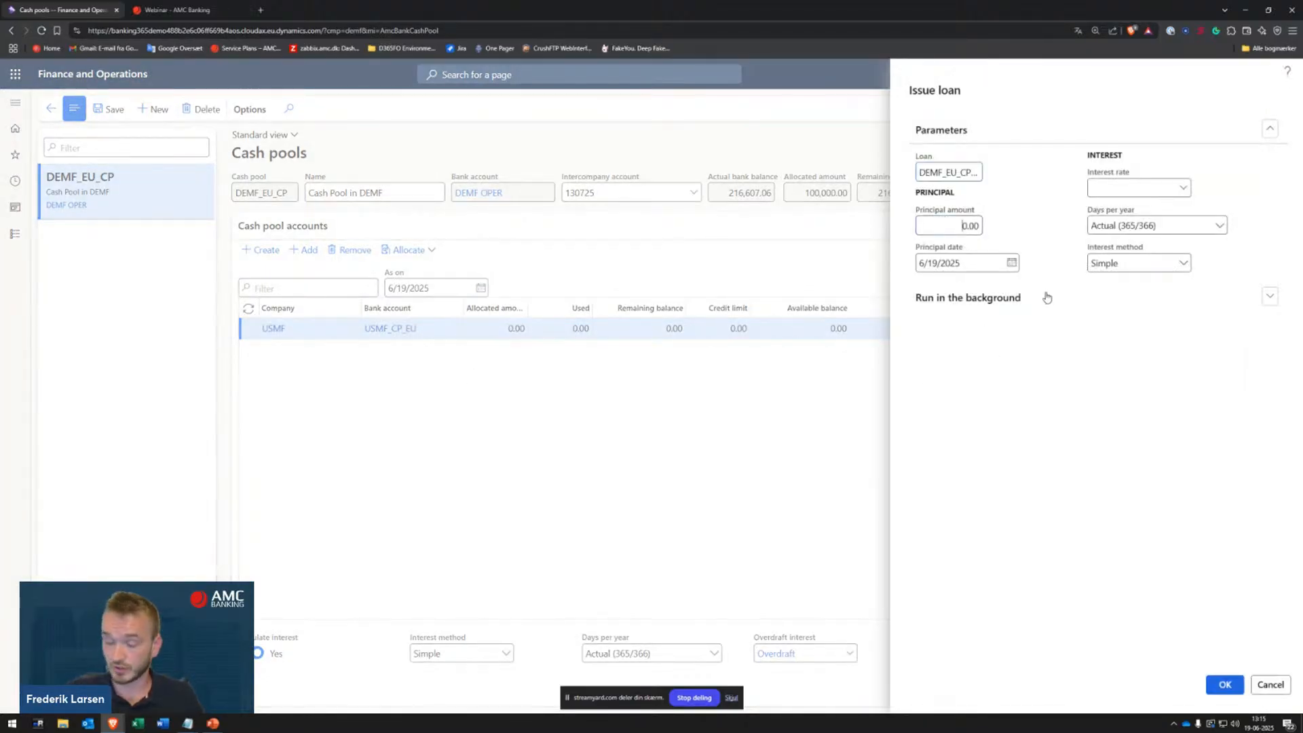
type("10000")
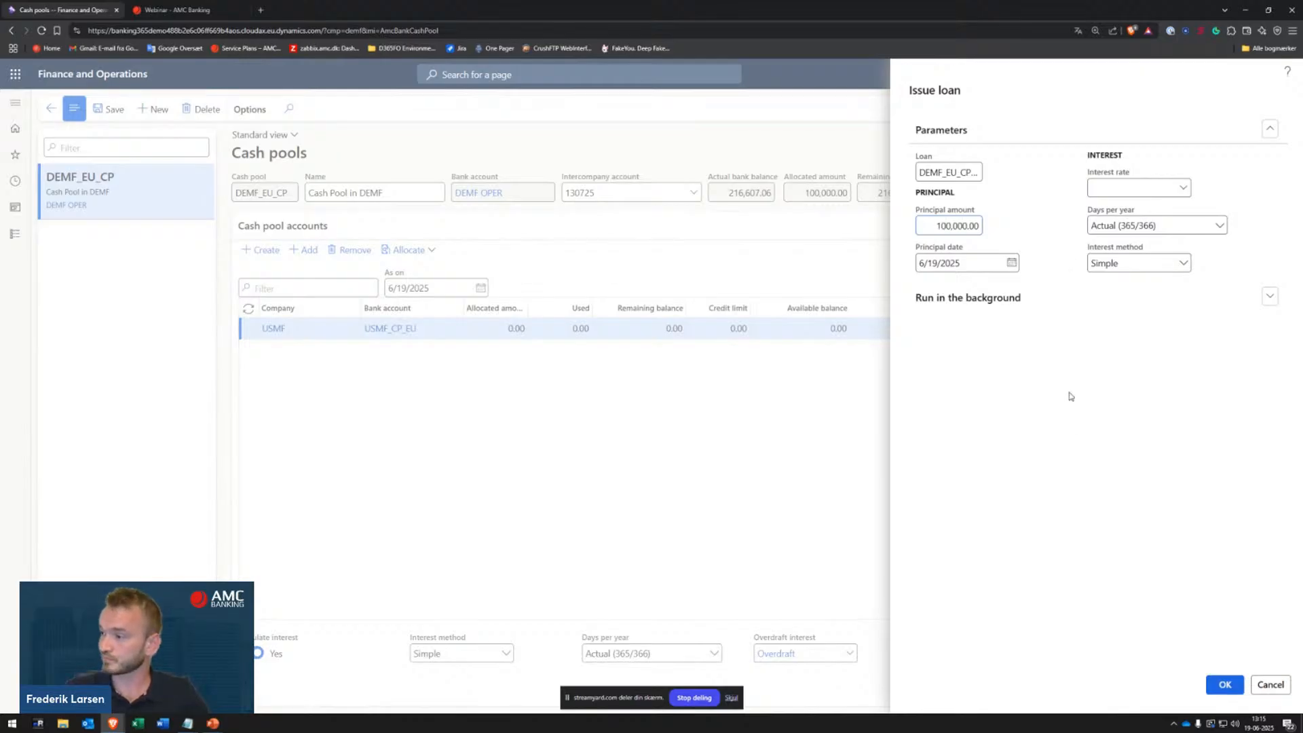
left_click(1182, 189)
left_click(1182, 189)
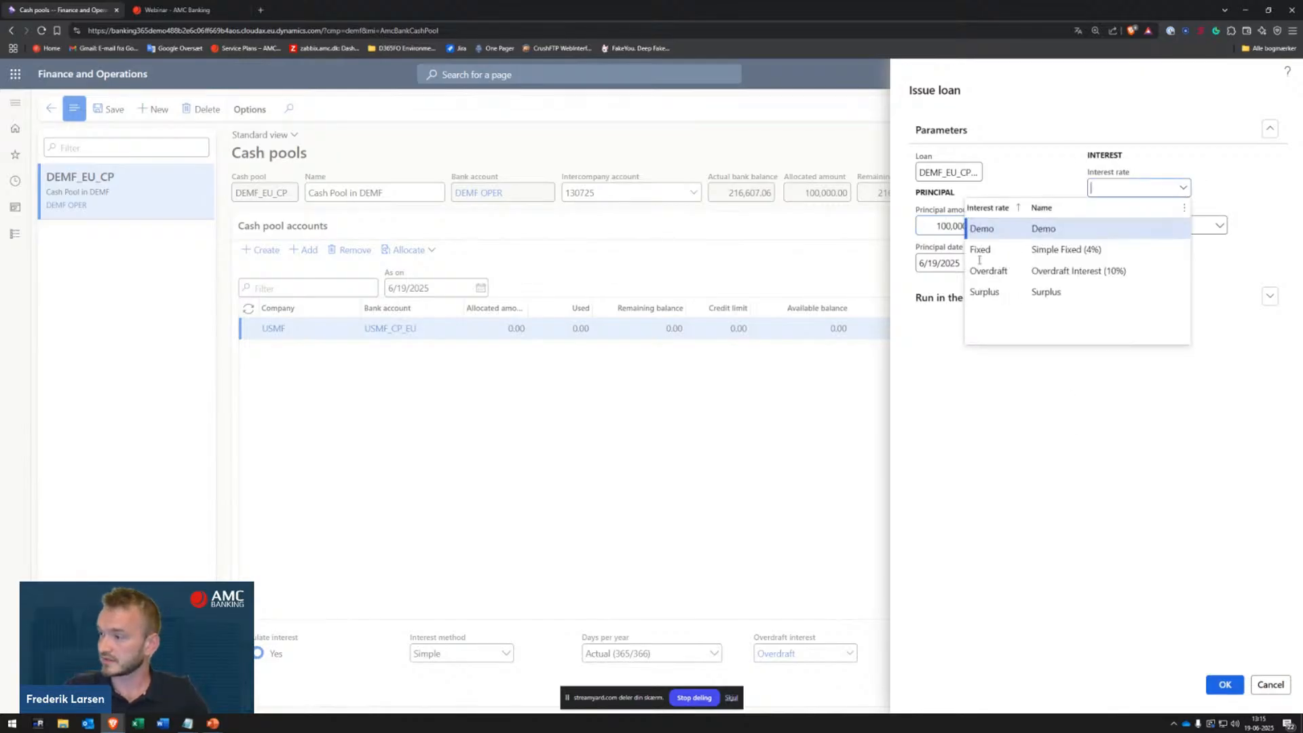
left_click(1053, 249)
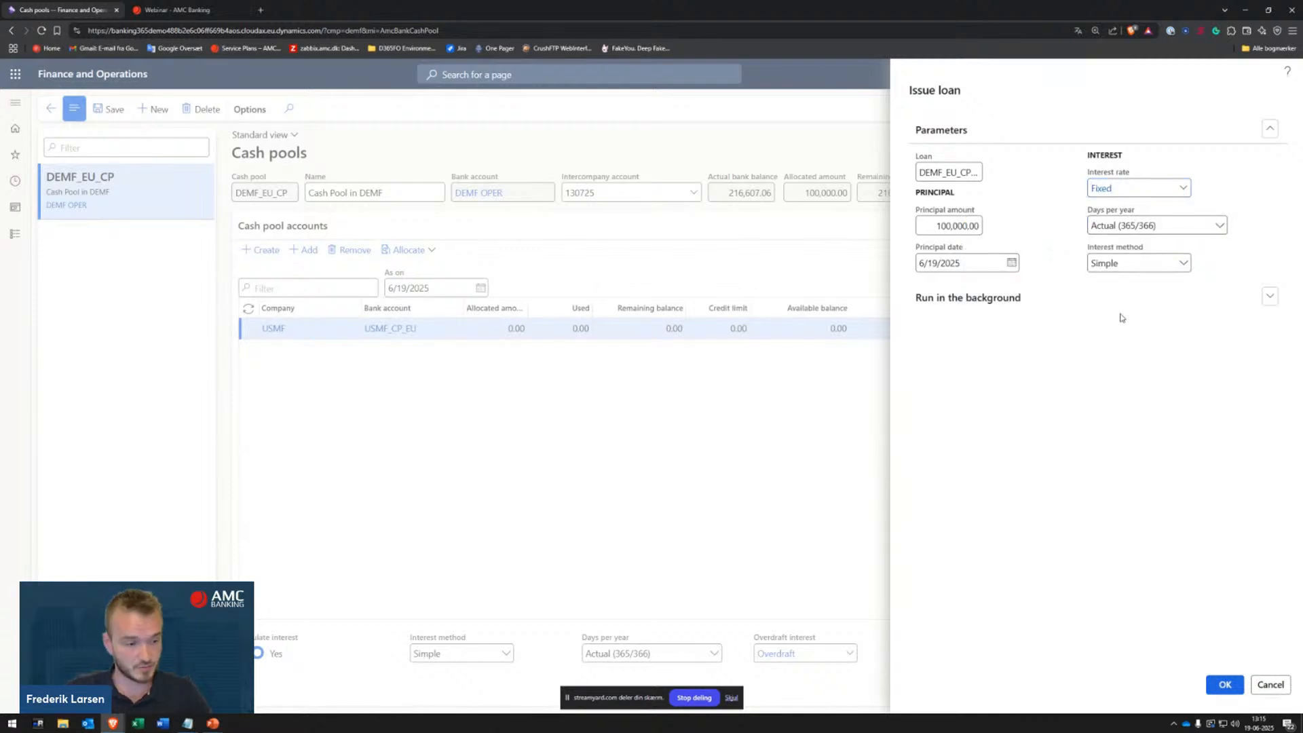
left_click(1158, 225)
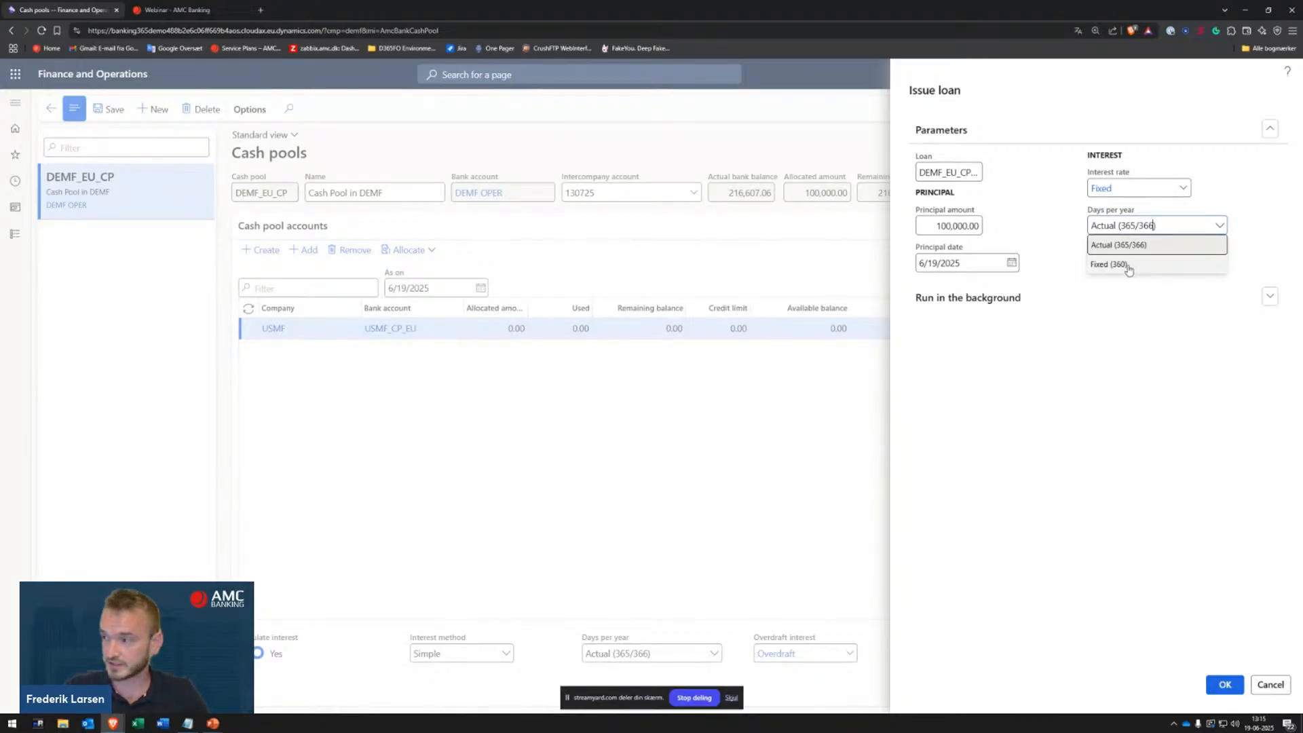
left_click(1137, 246)
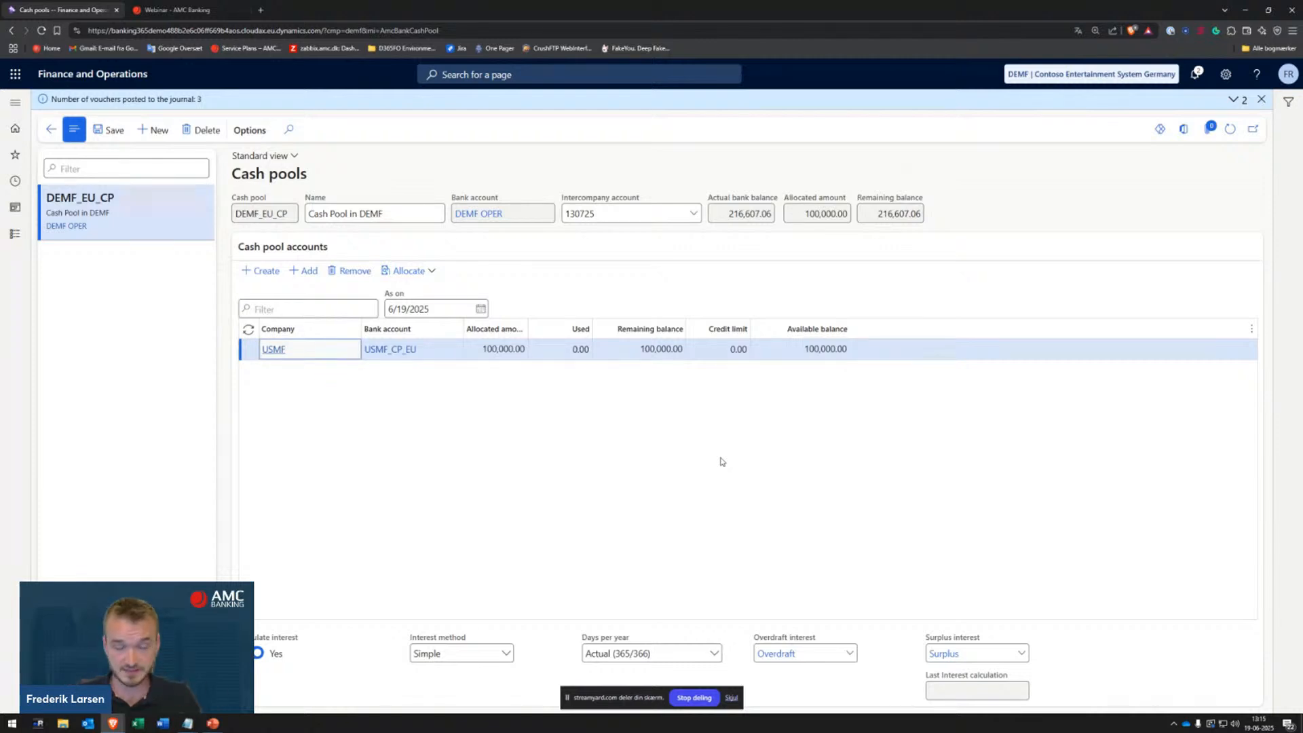
left_click(536, 531)
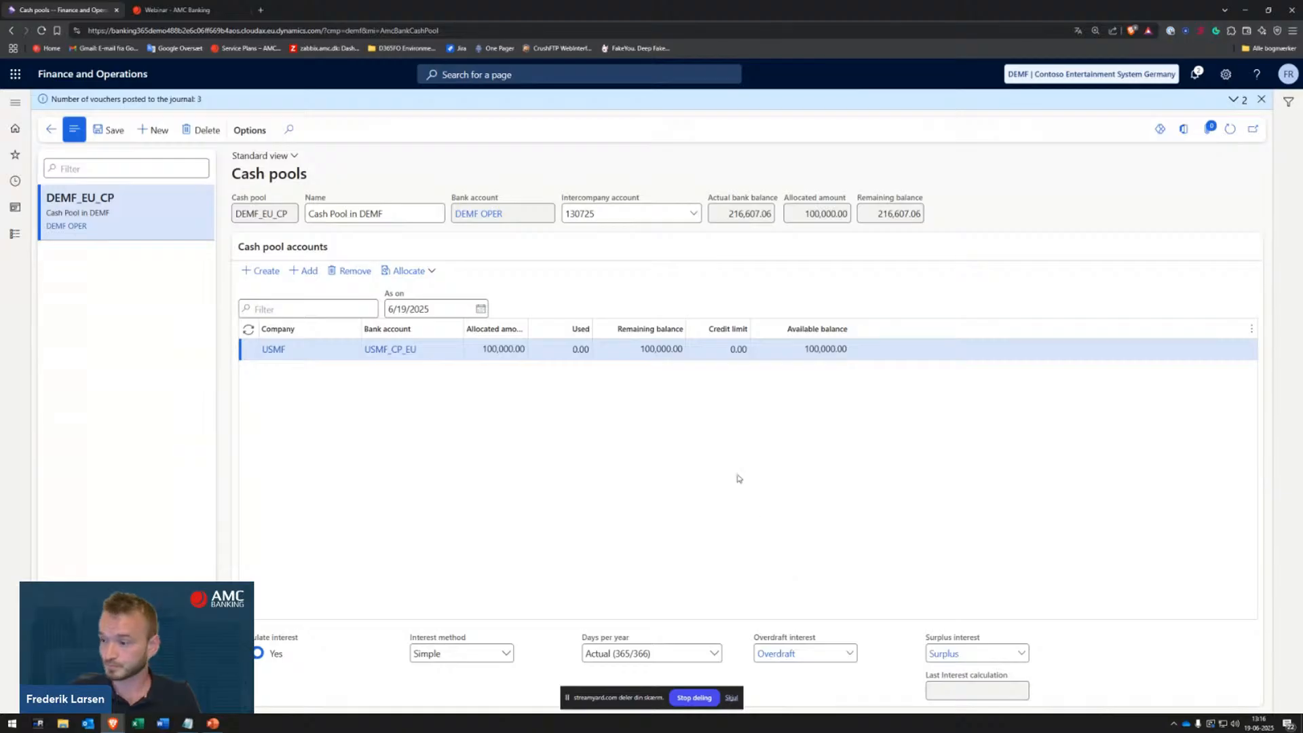
Step: Dismiss the posting notification and switch the company to USMF
left_click(1261, 100)
left_click(1061, 74)
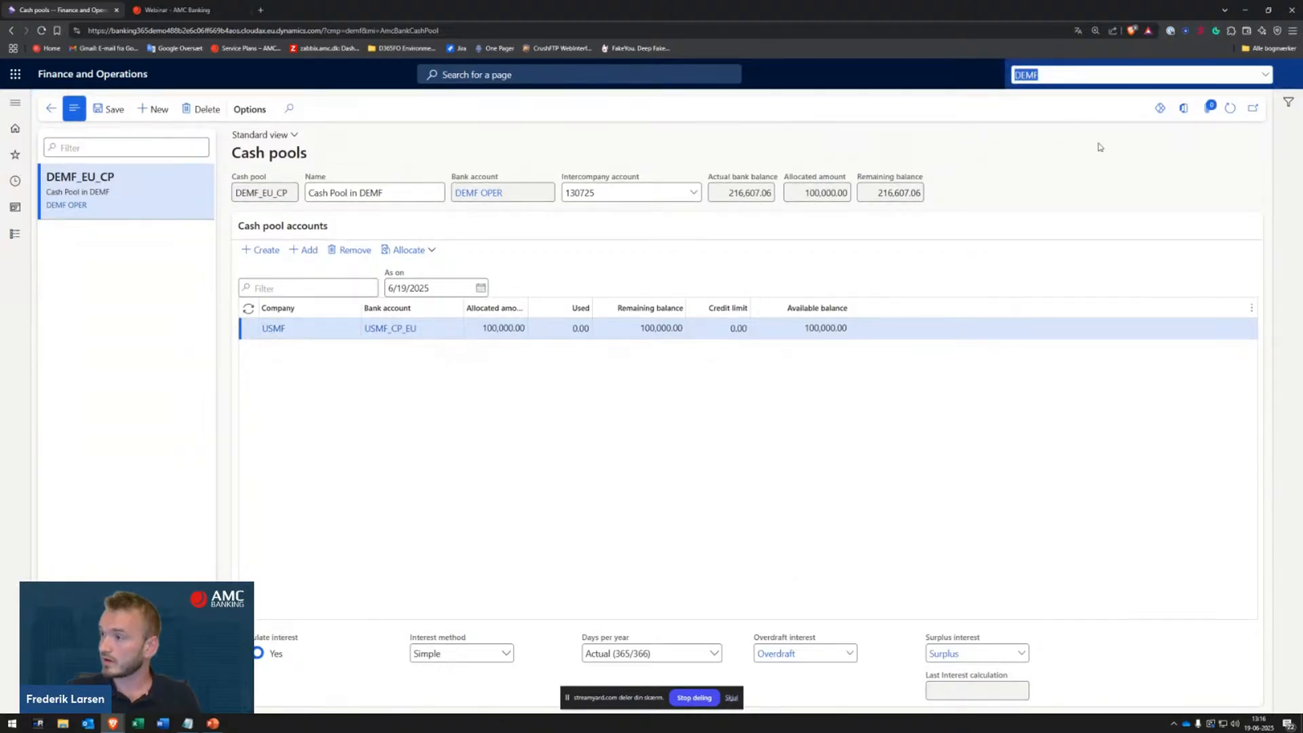
type("USMF")
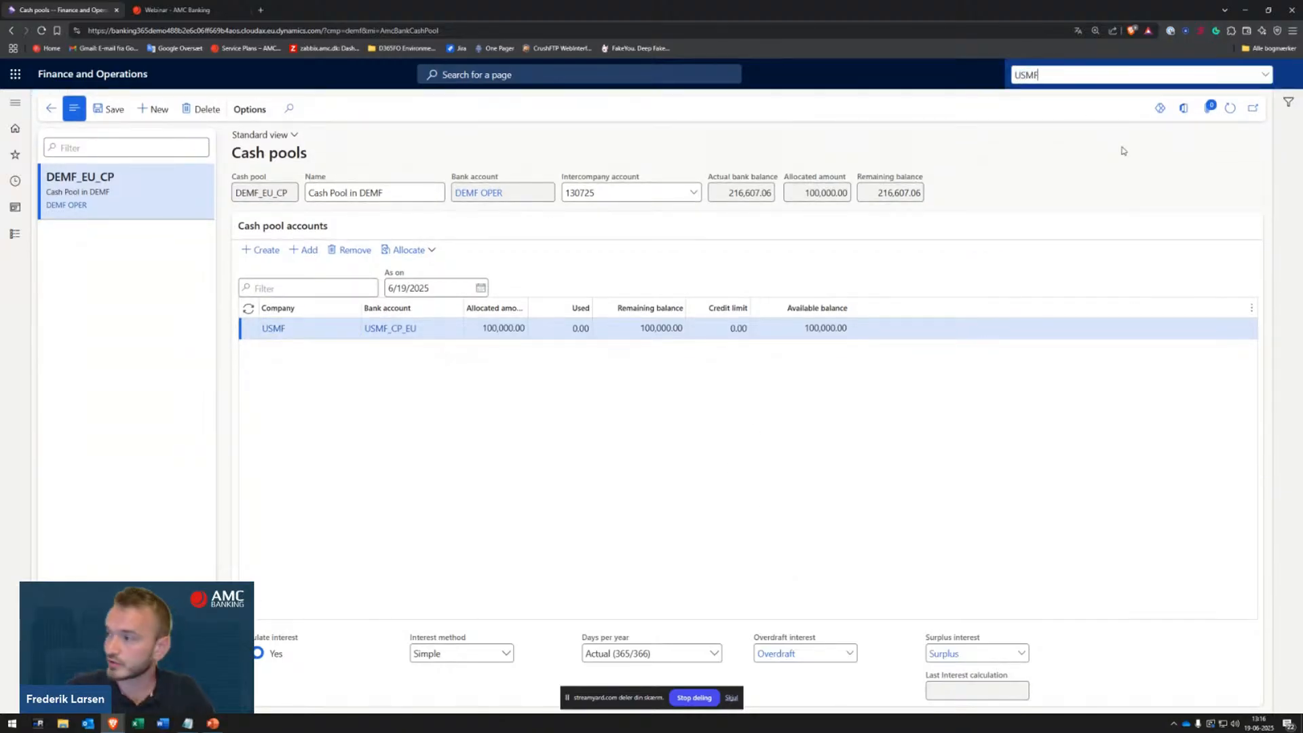
key("Return")
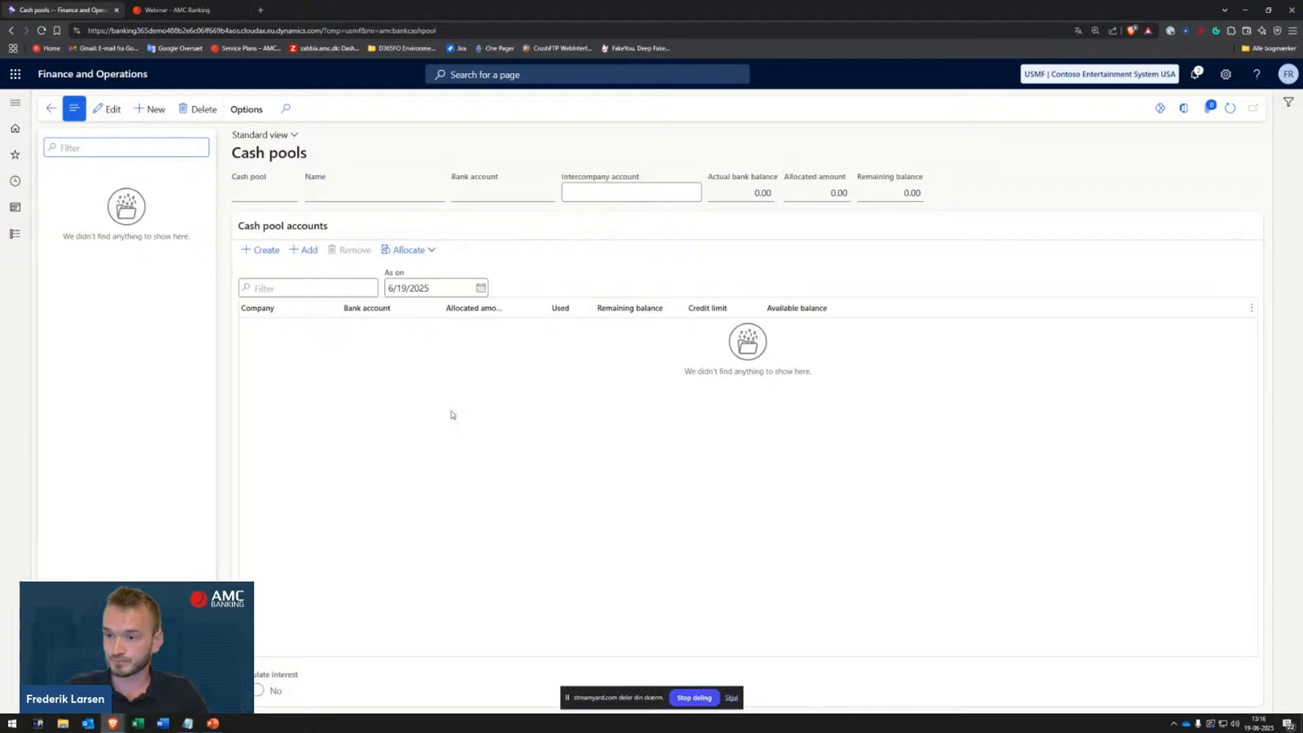
Step: Open the AMC Banking bank accounts and examine the USMF_CP_EU account
left_click(15, 235)
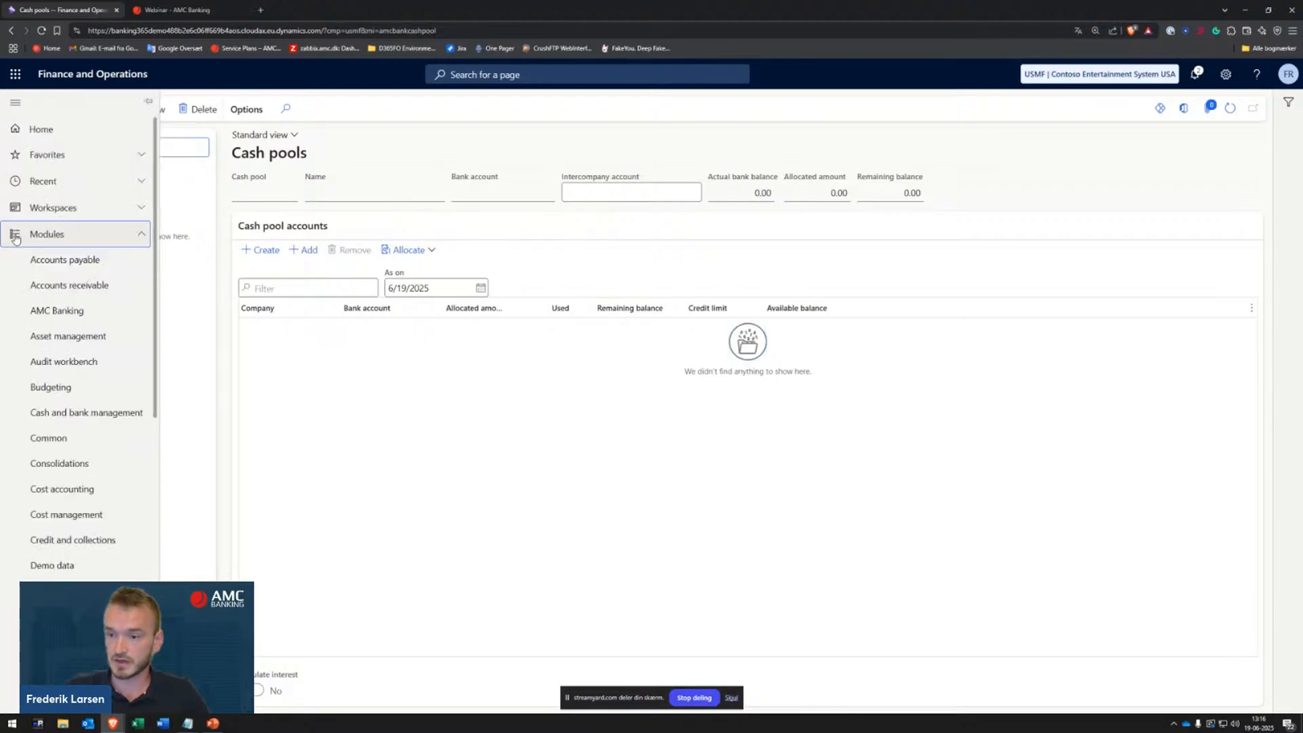
left_click(58, 310)
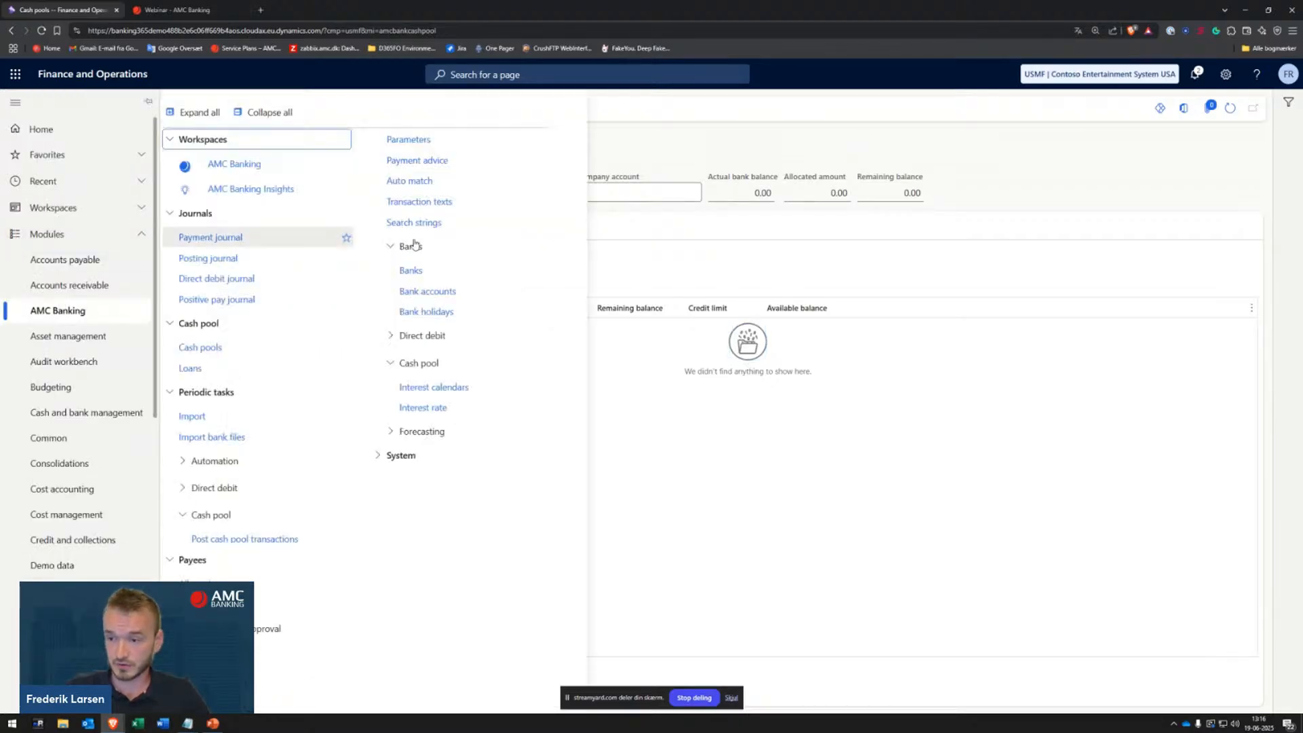
left_click(427, 291)
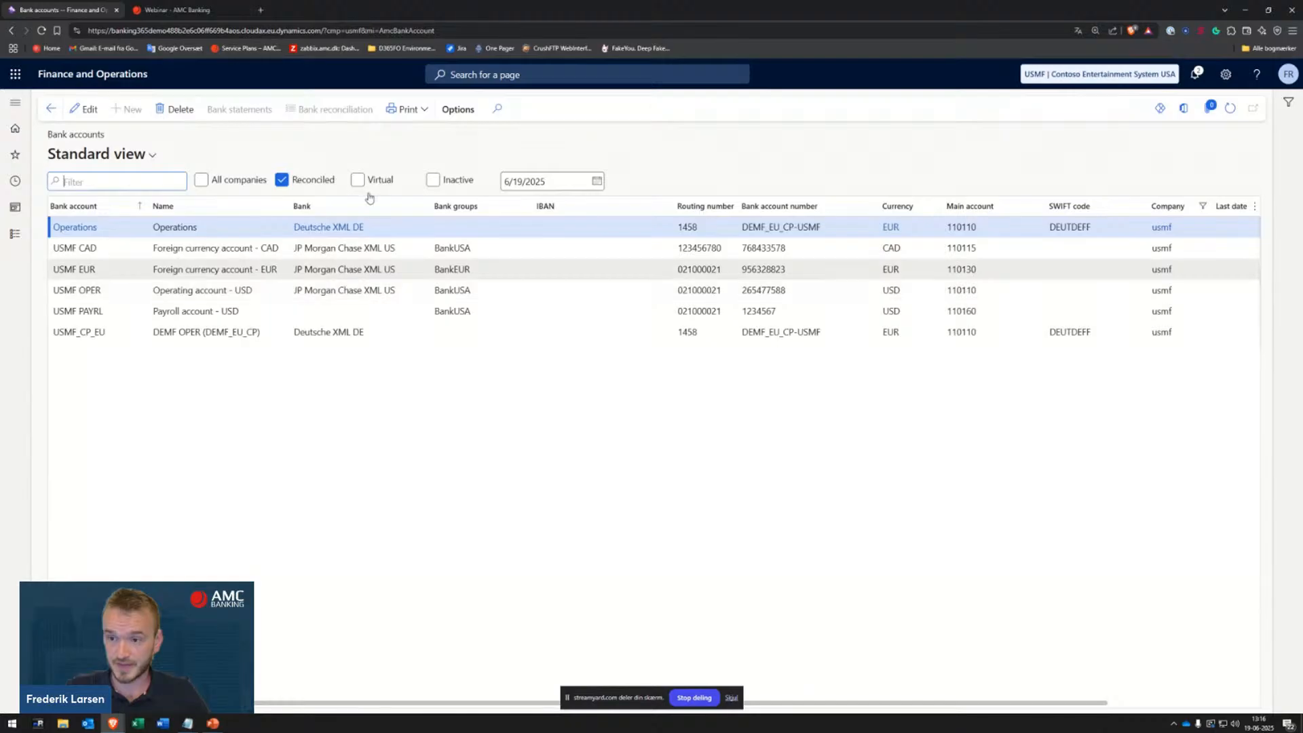
left_click(151, 330)
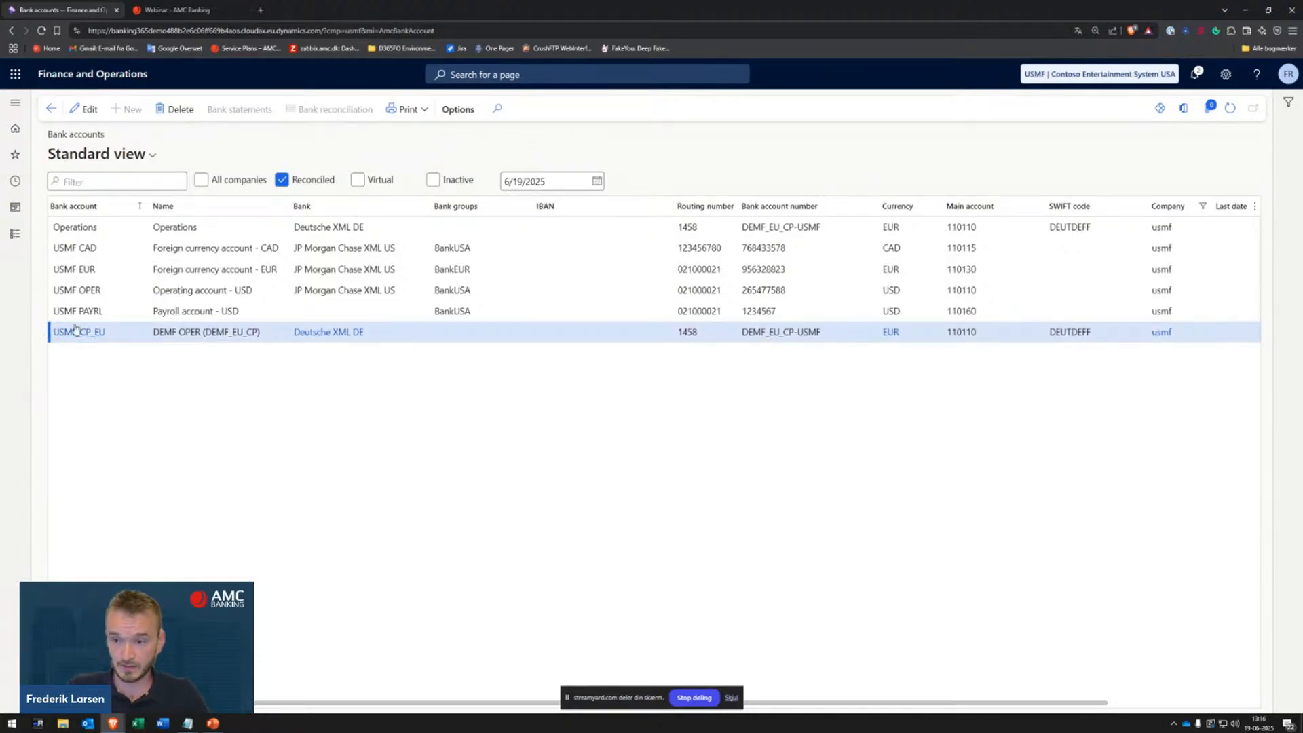
Step: Create a payment journal in USMF for the Deutsche XML DE bank with the description CP DEMO
left_click(15, 233)
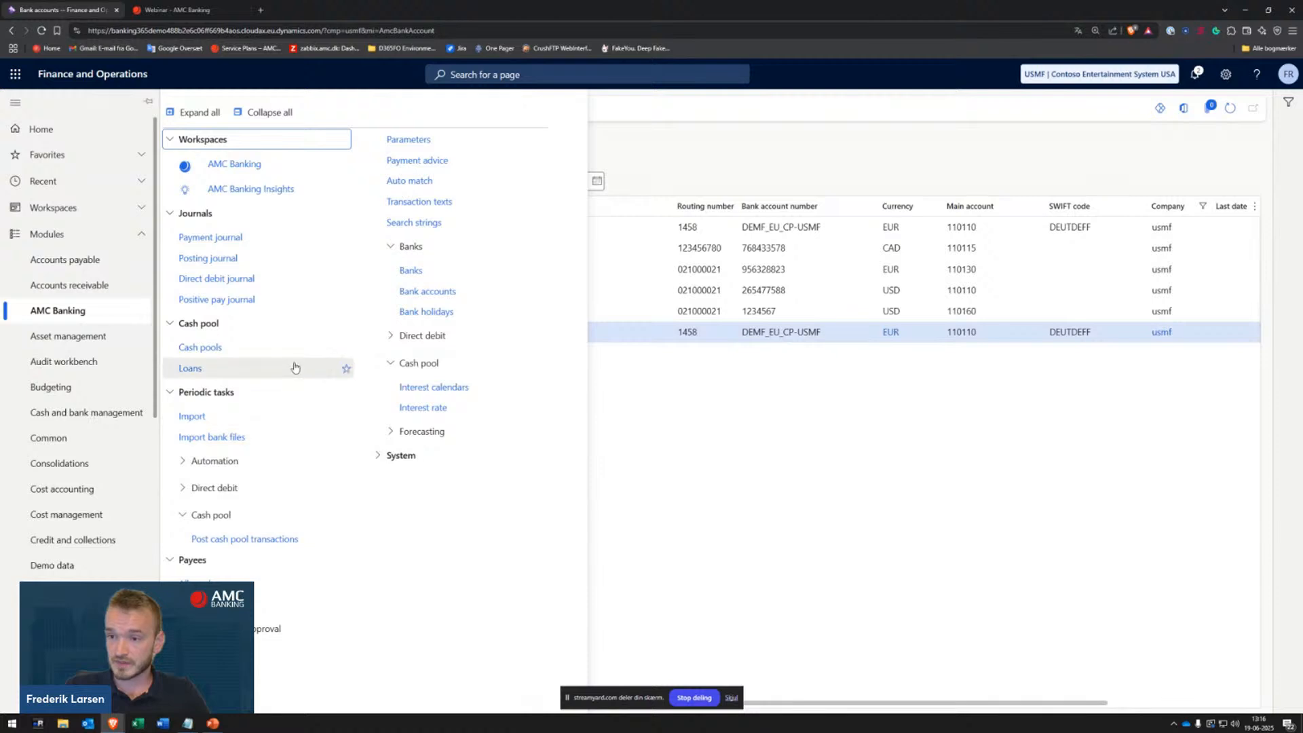
left_click(233, 239)
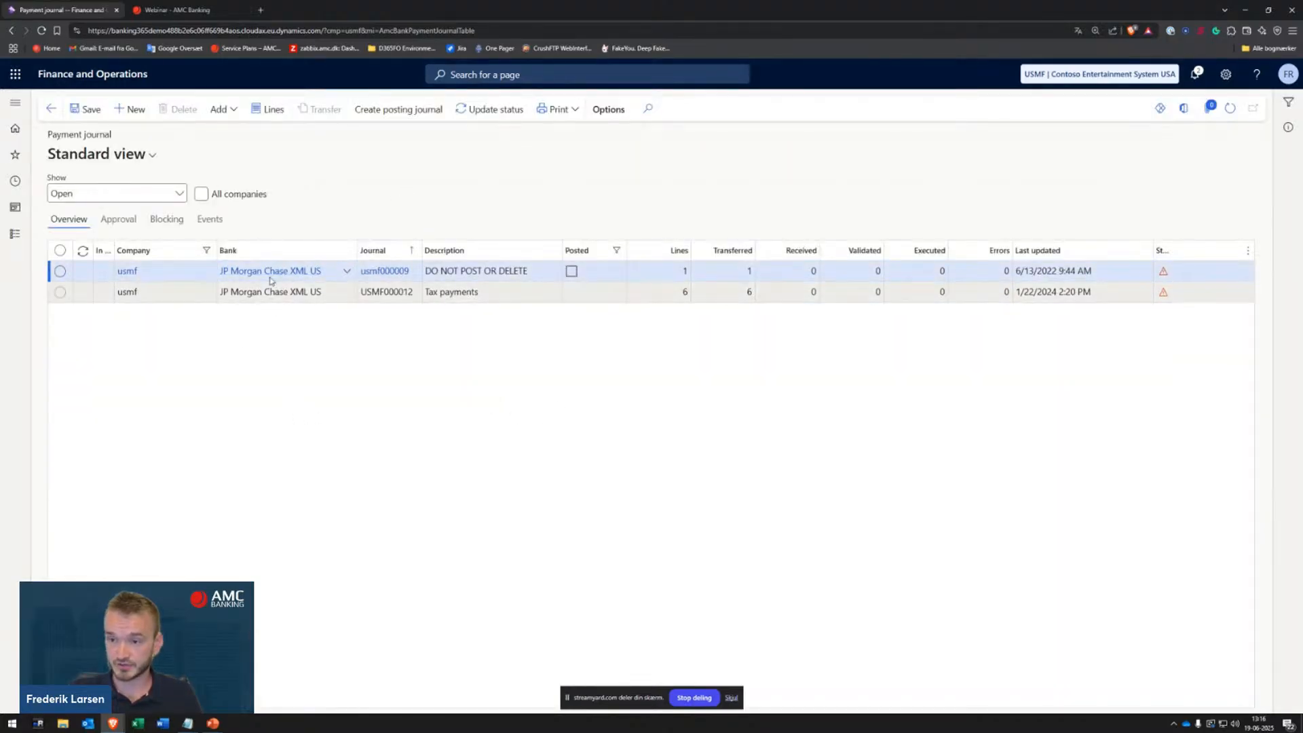
left_click(129, 109)
left_click(347, 272)
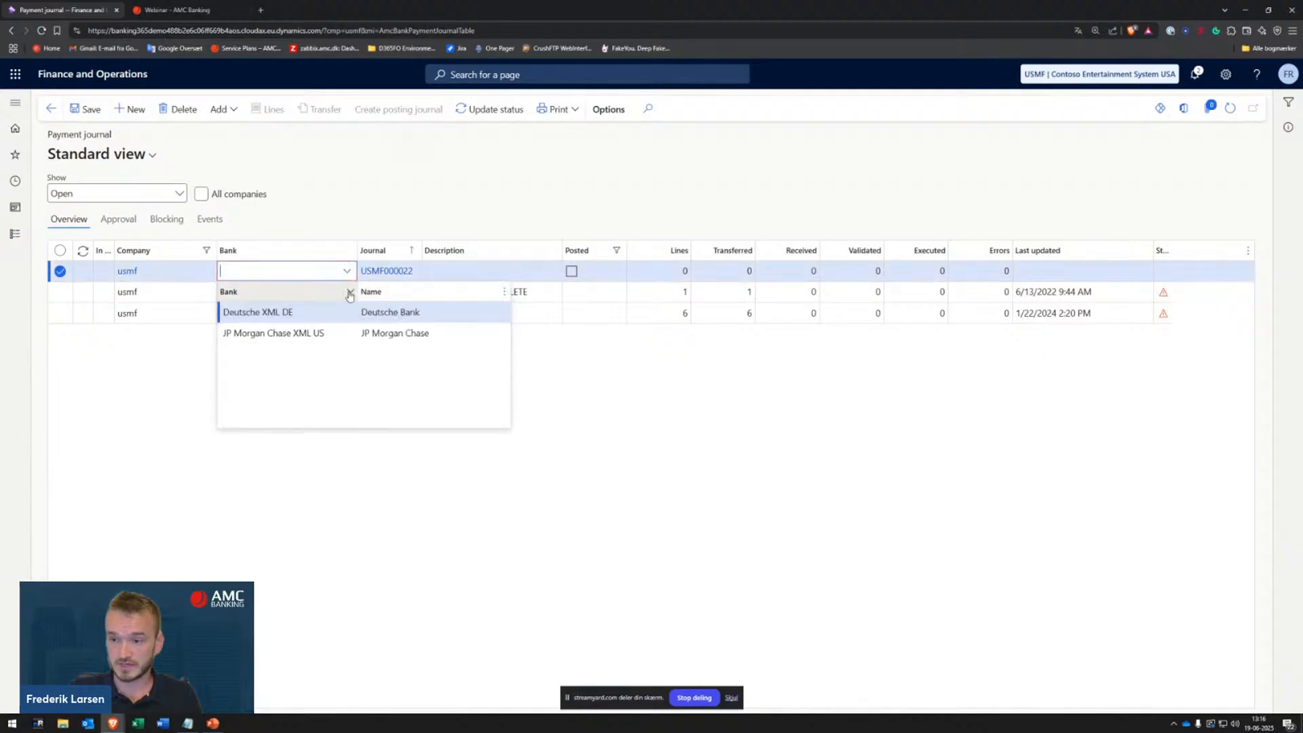
left_click(251, 313)
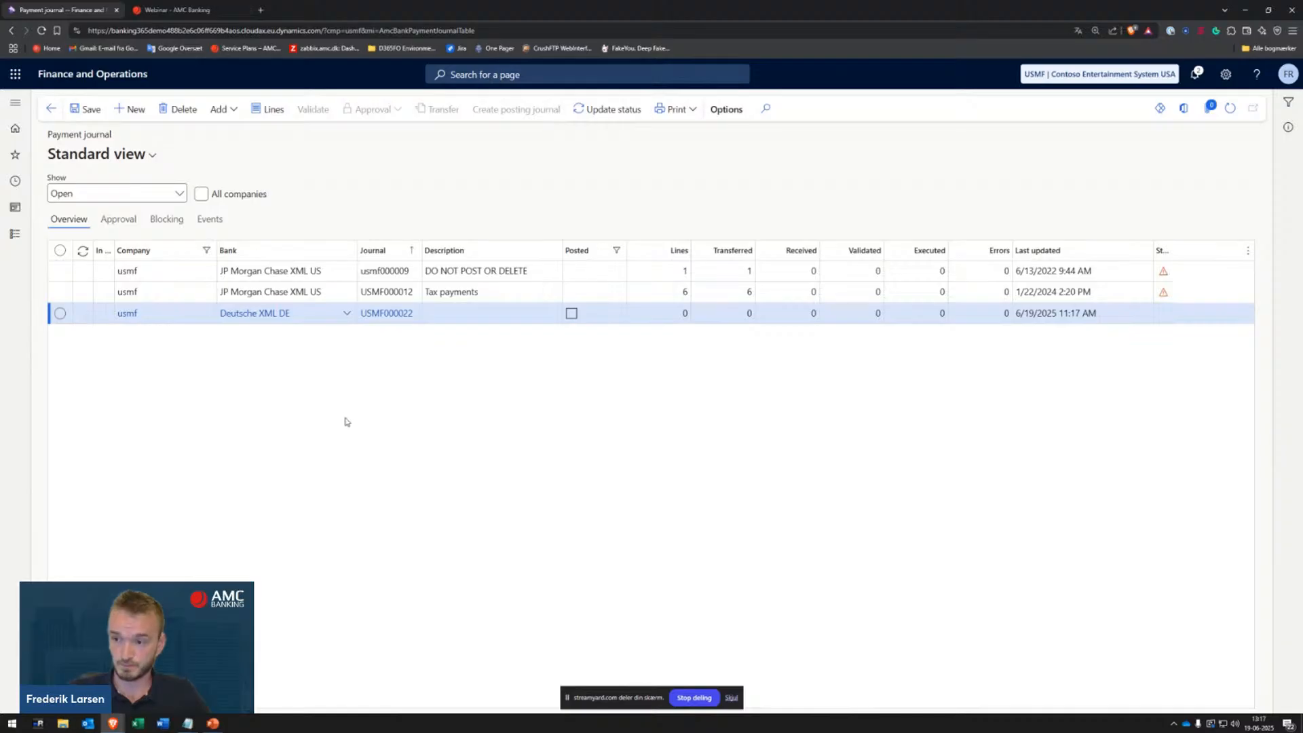
left_click(476, 313)
type("CP DEMO")
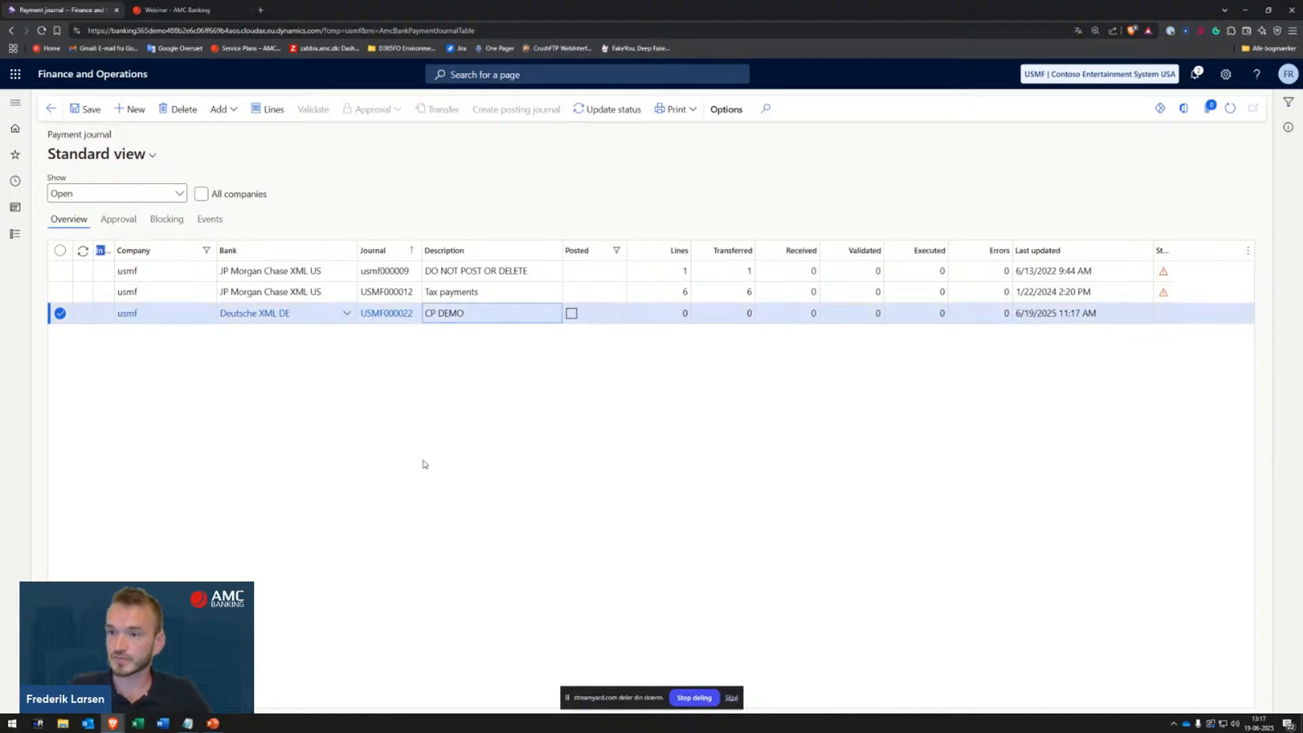
Step: Open the CP DEMO journal's lines and add the vendor payments in EUR without a pay-to date
left_click(271, 109)
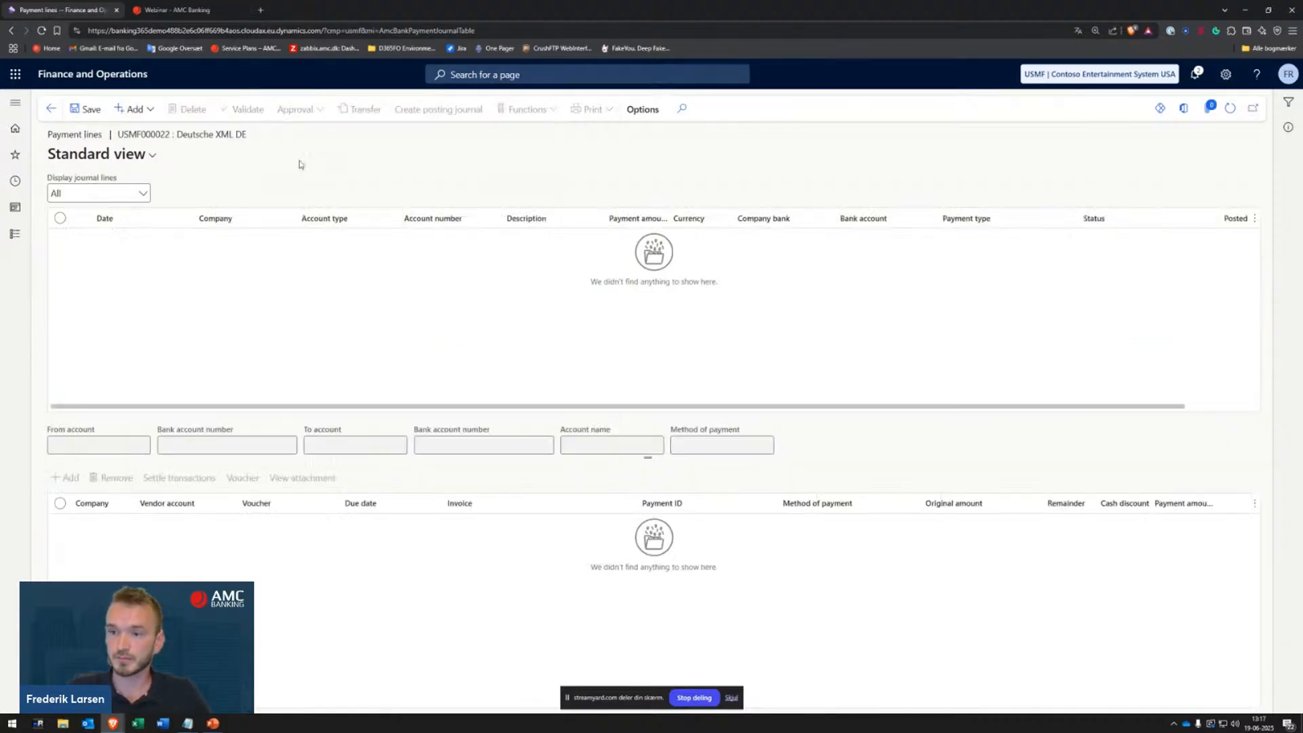
left_click(132, 109)
left_click(154, 130)
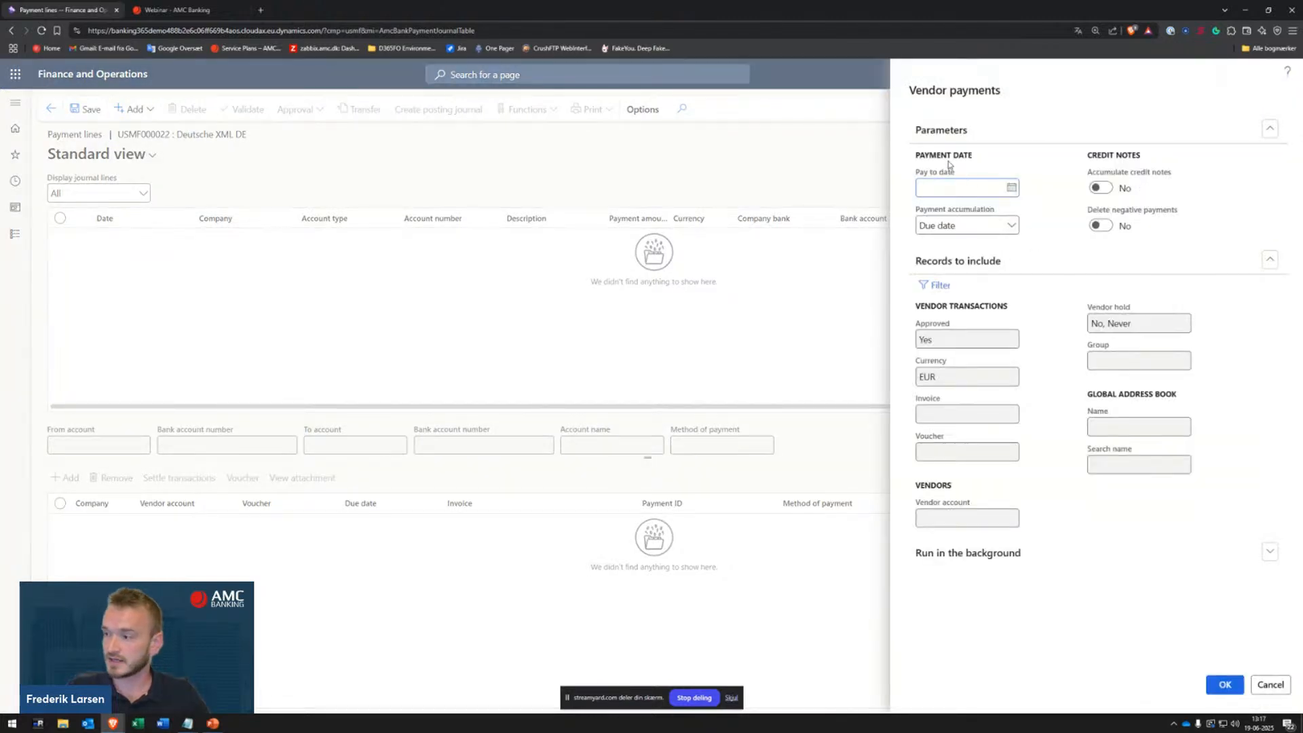
left_click(980, 379)
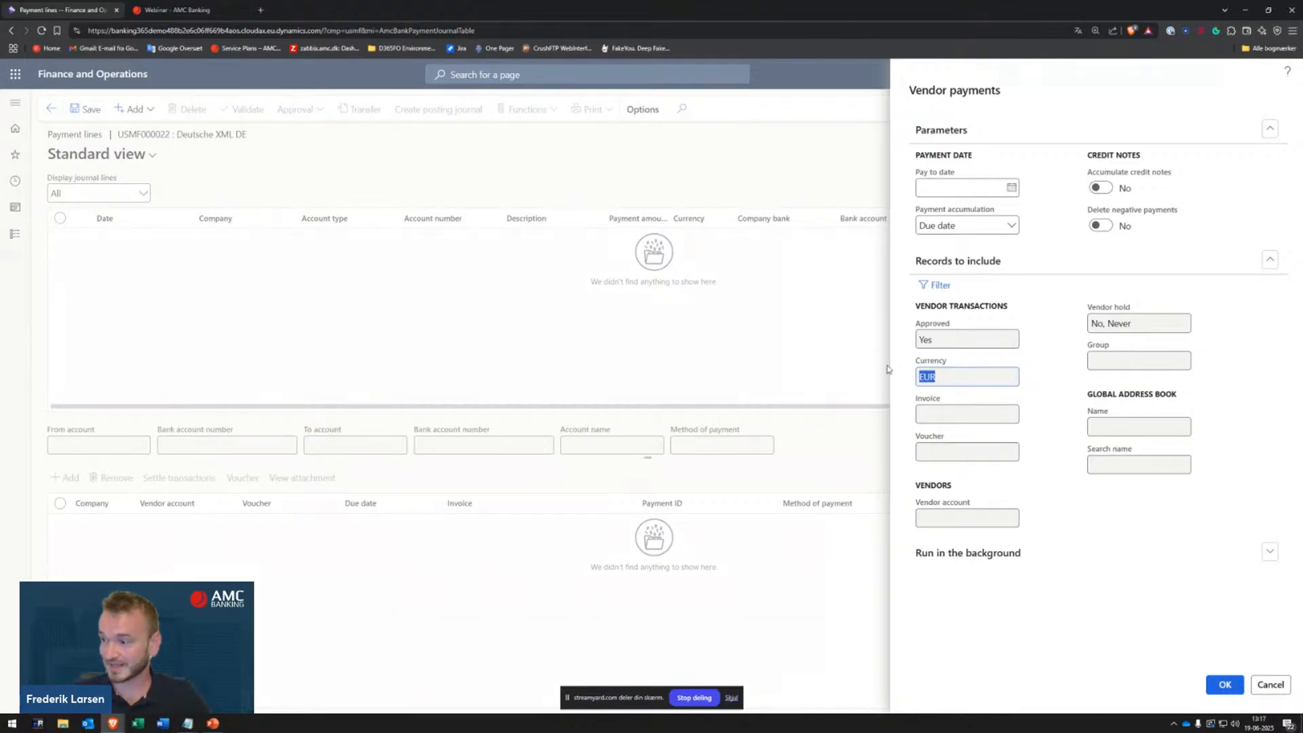
left_click(1030, 383)
left_click(1225, 685)
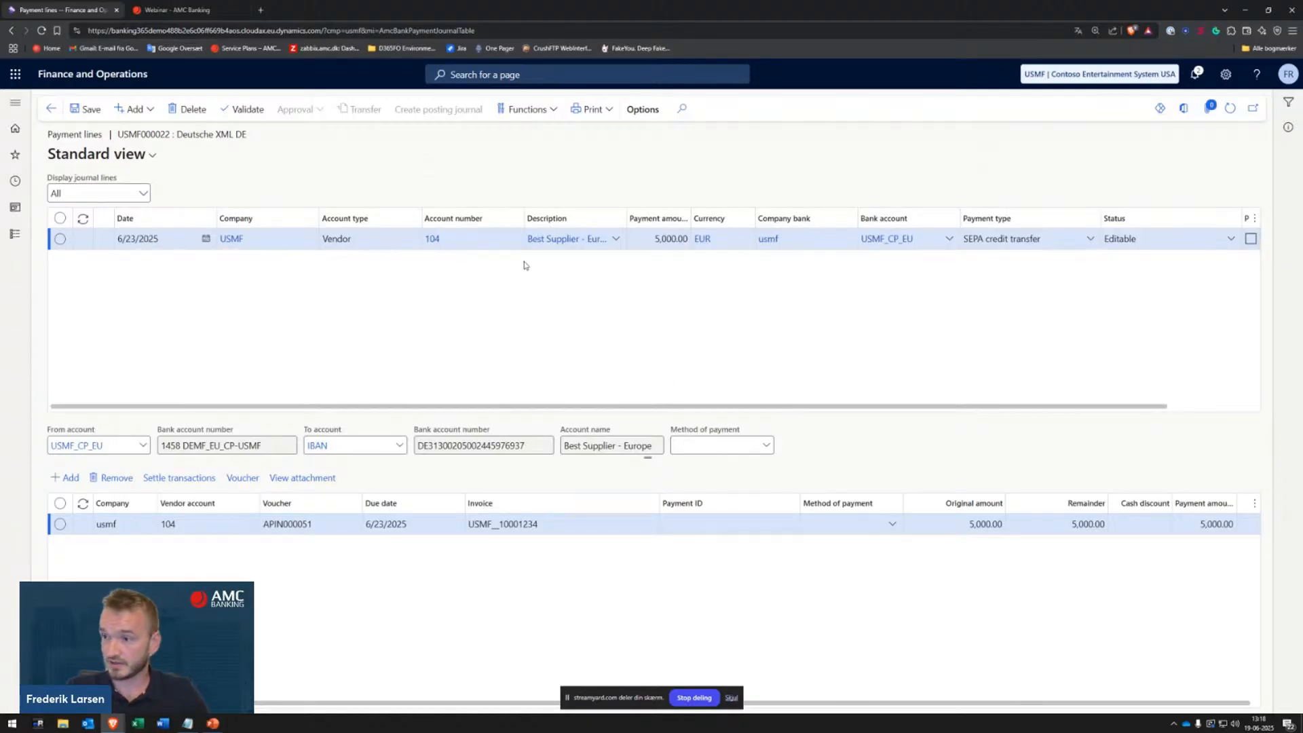
Step: Validate the vendor payment in the CP DEMO journal and approve it with the approver's username and password
left_click(243, 110)
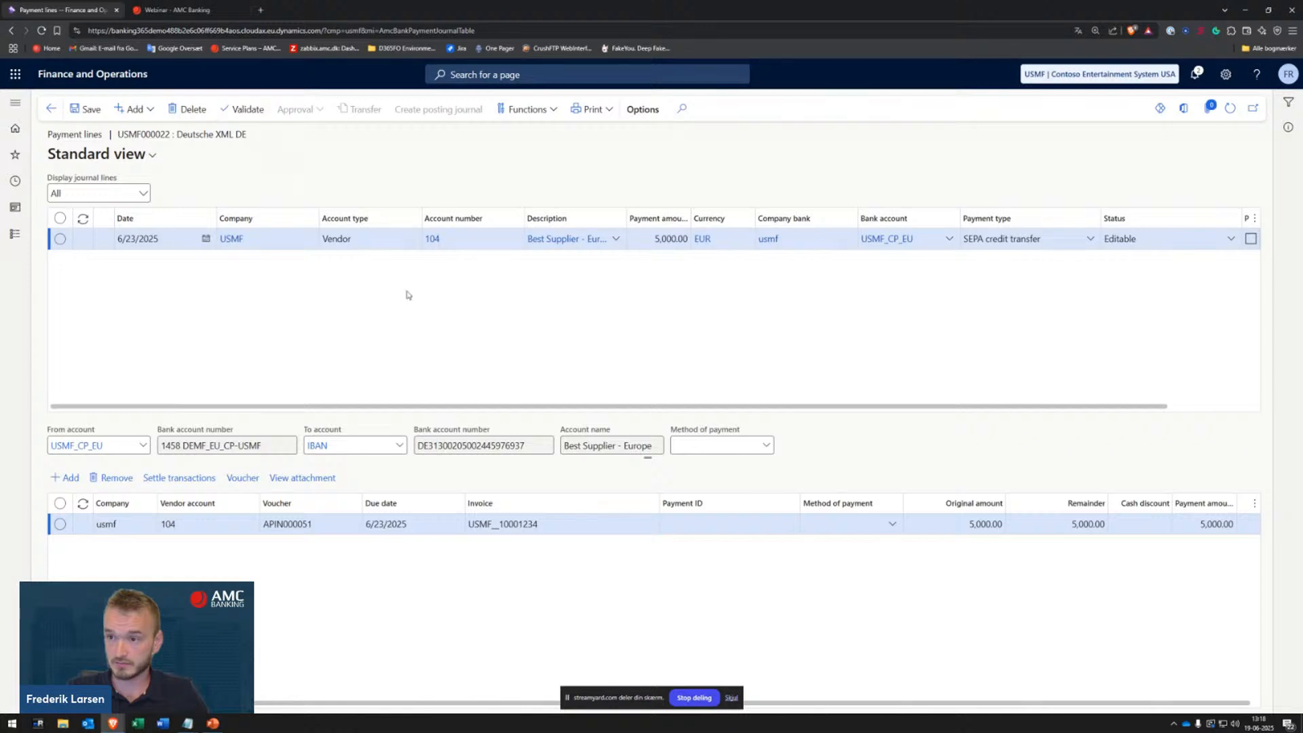
left_click(1214, 679)
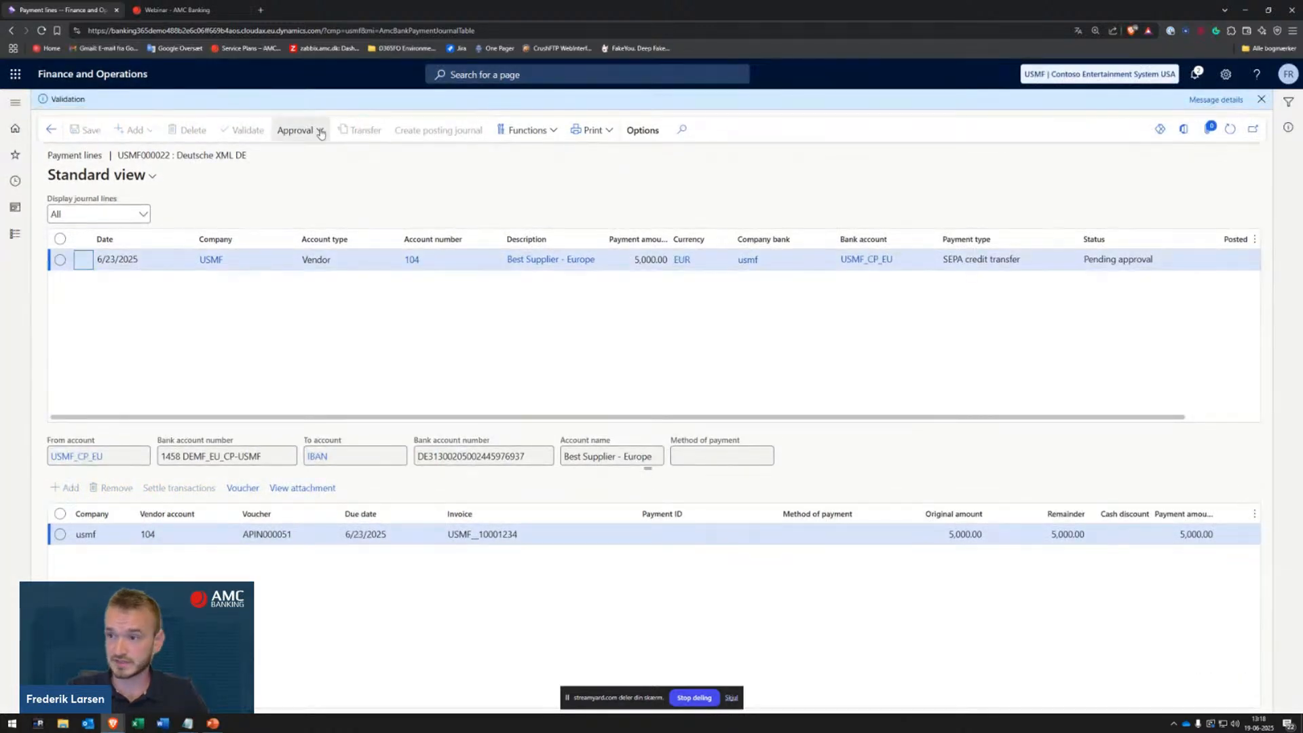
left_click(319, 131)
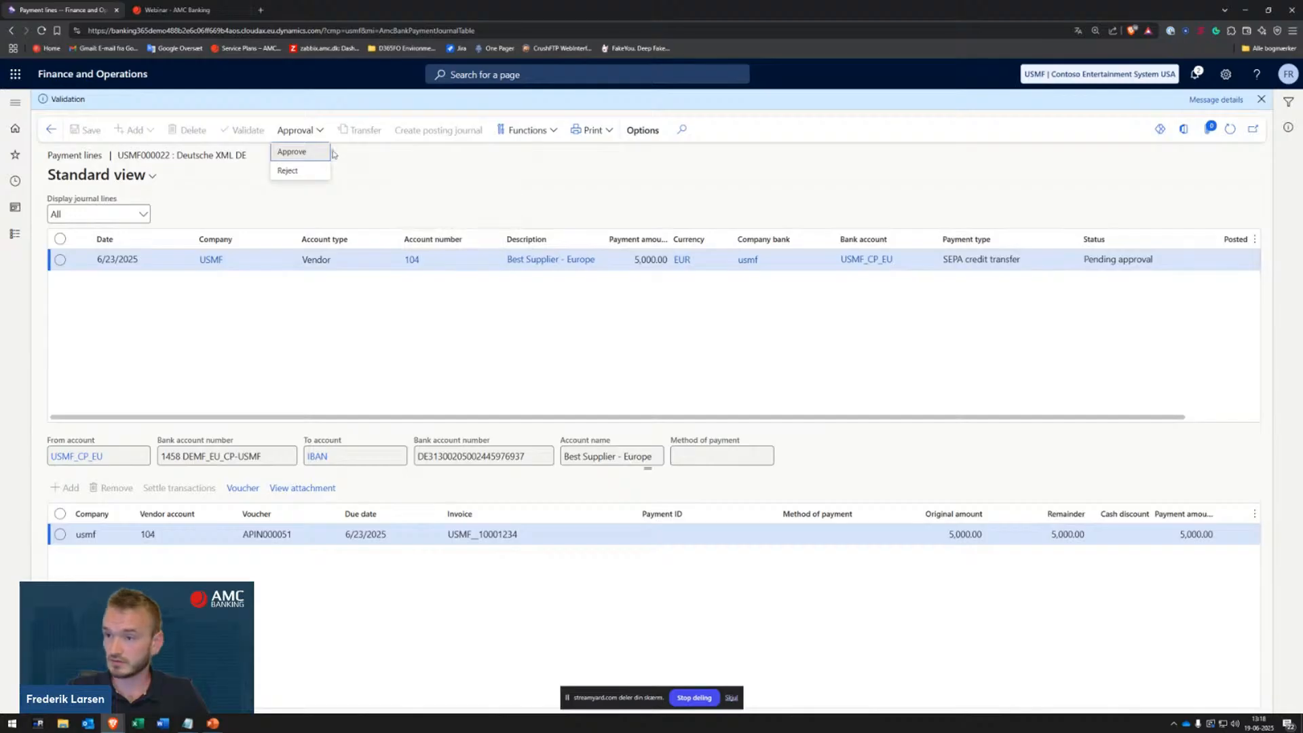
left_click(306, 152)
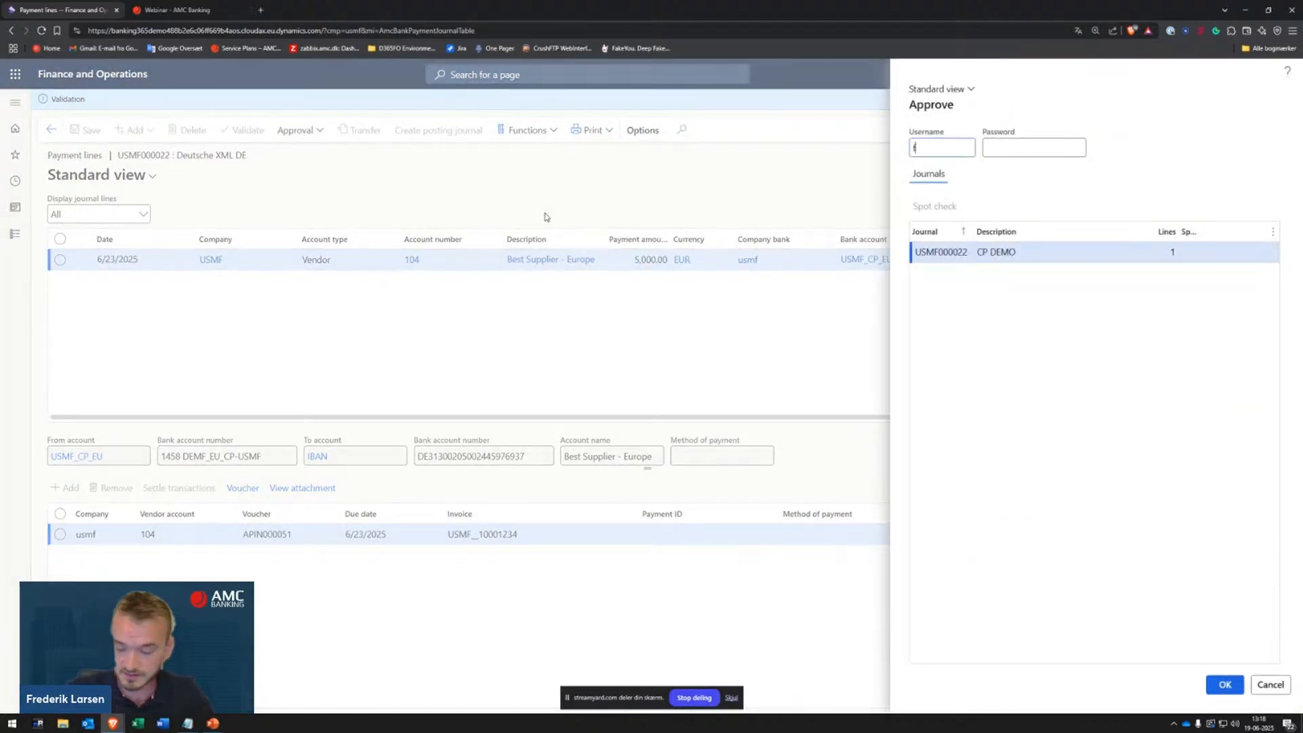
type("•••")
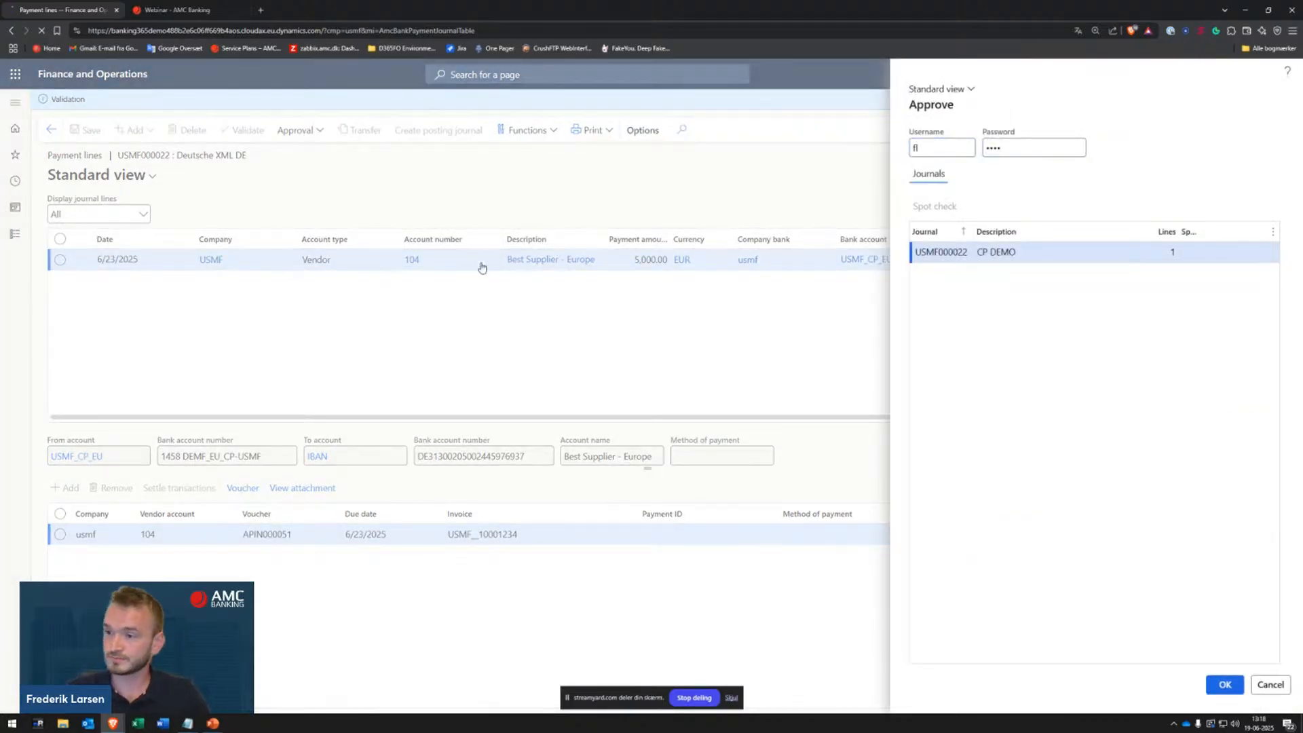
key("Return")
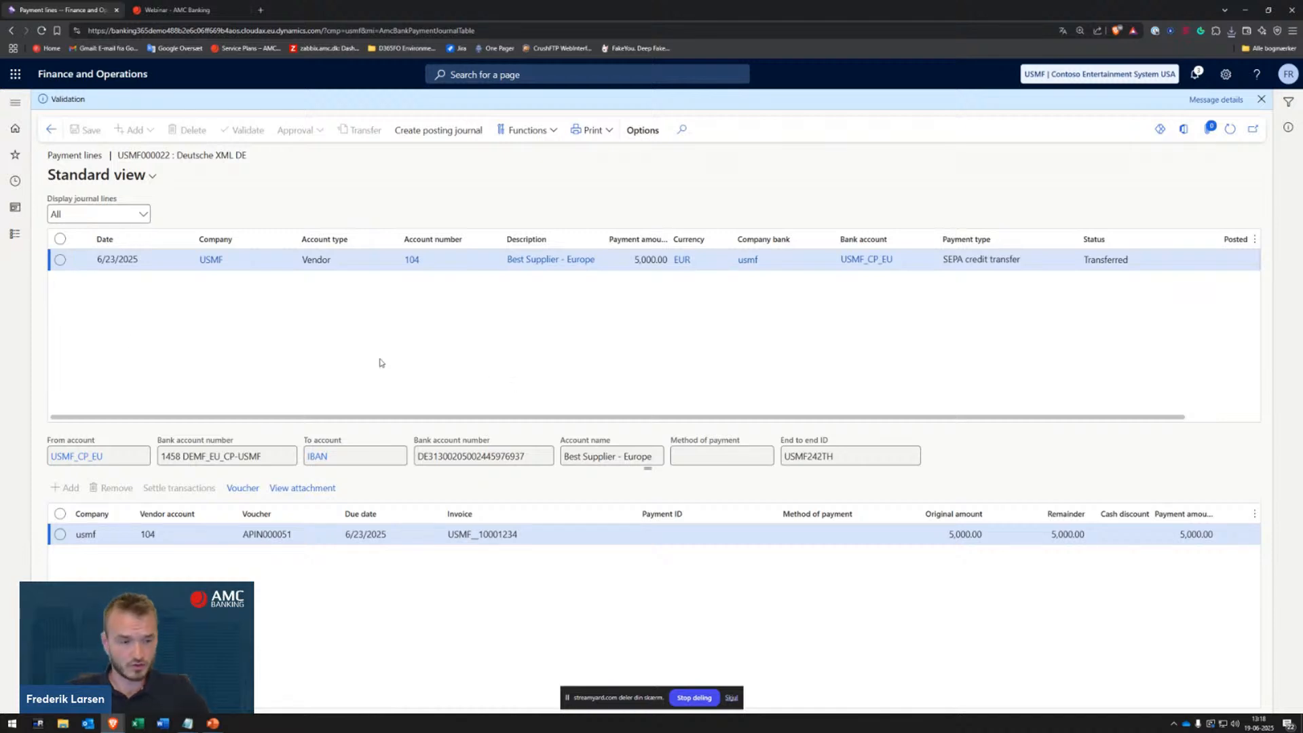
key("alt+Tab")
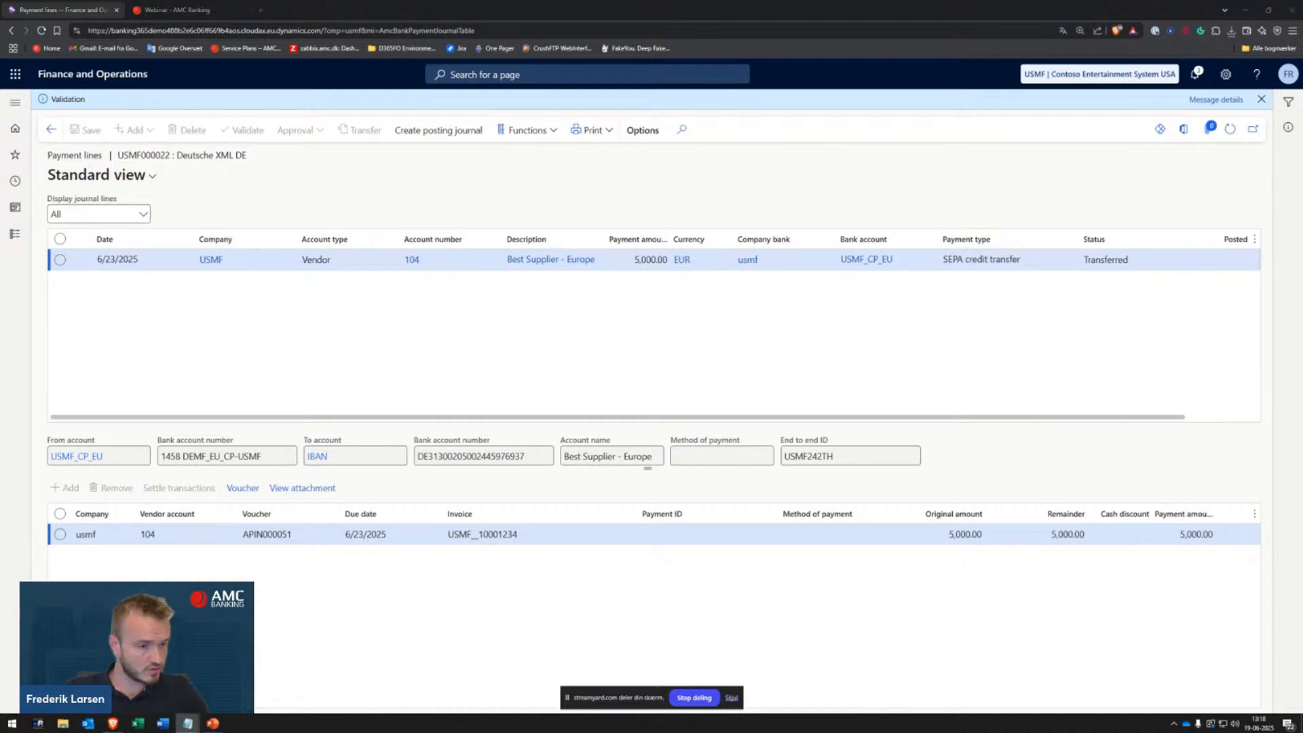
left_click(452, 343)
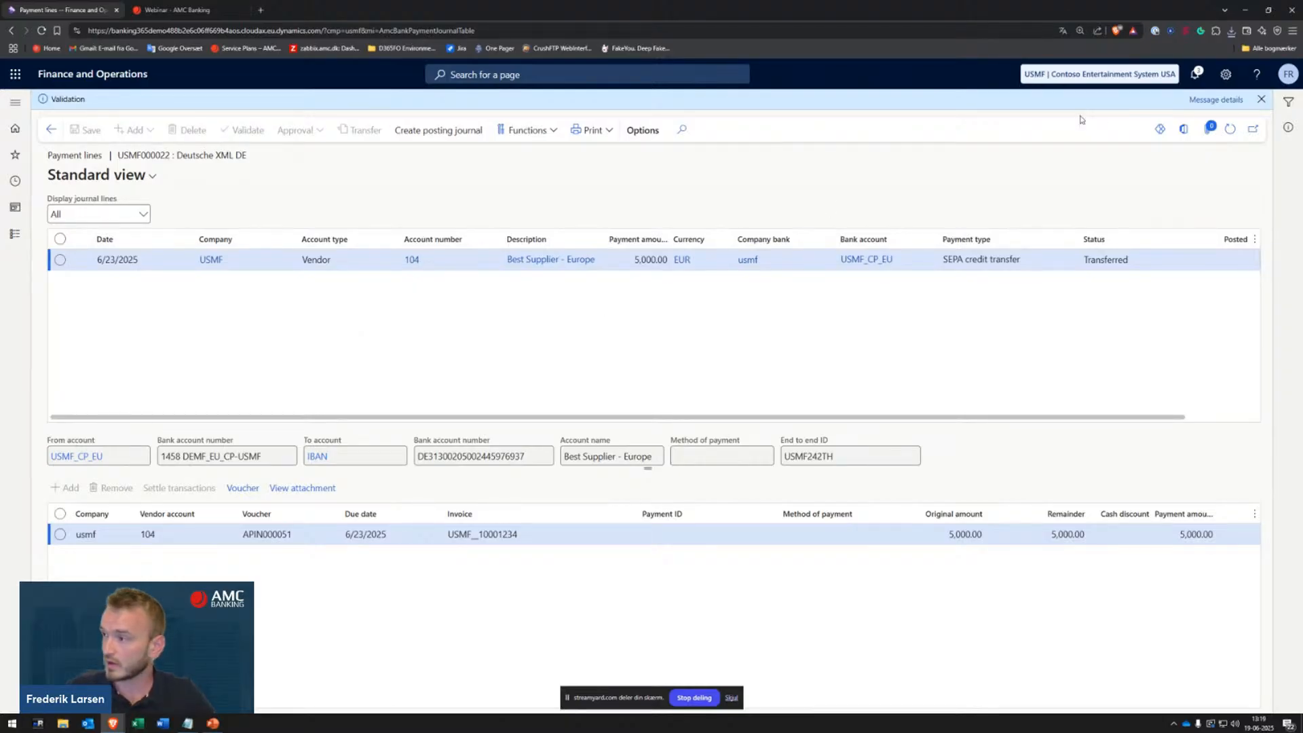
Step: Switch the active company from USMF to DEMF, Contoso Entertainment System Germany
left_click(1066, 71)
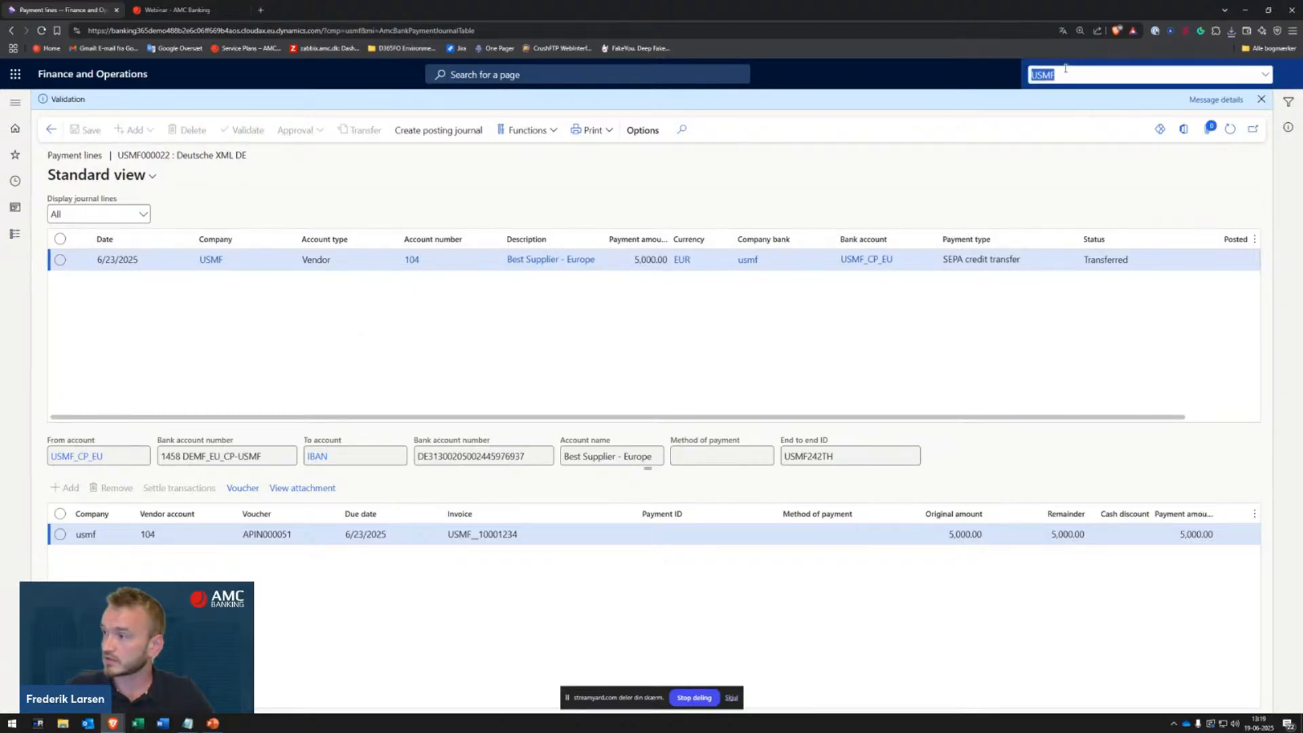
left_click(835, 452)
left_click(1065, 74)
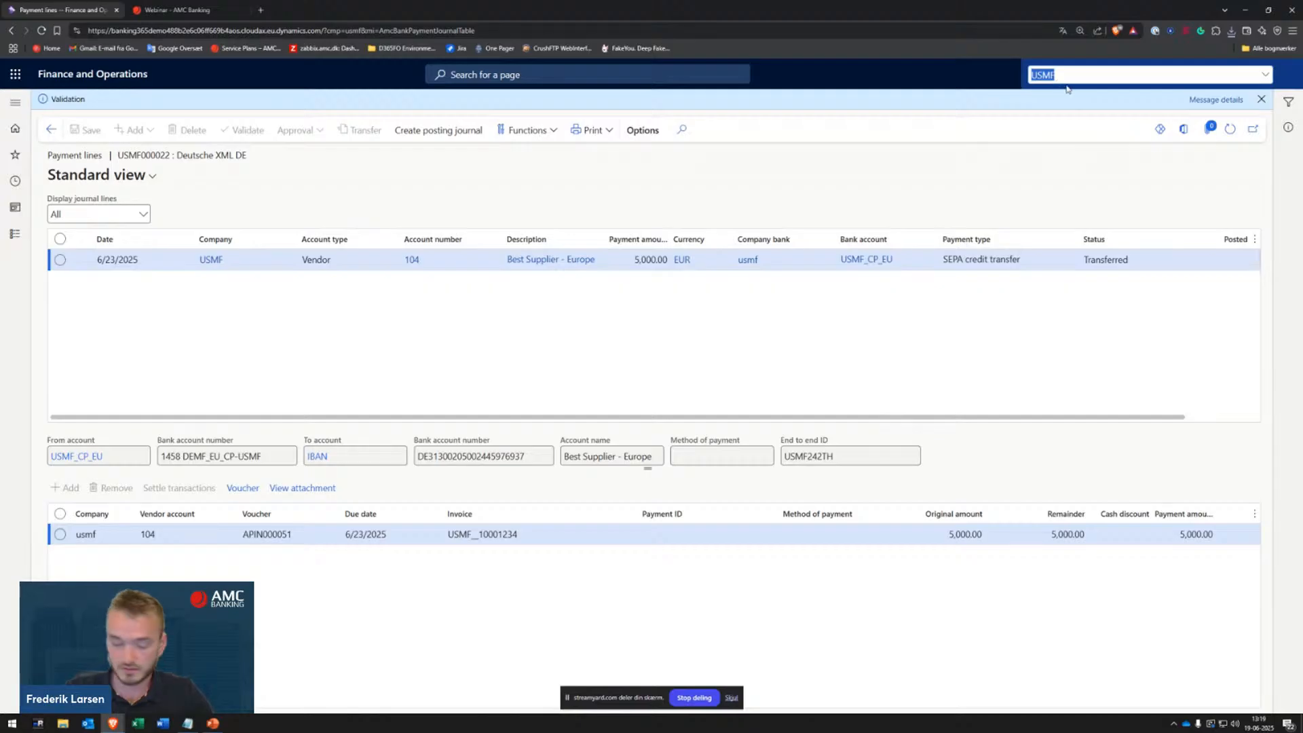
type("DEMF")
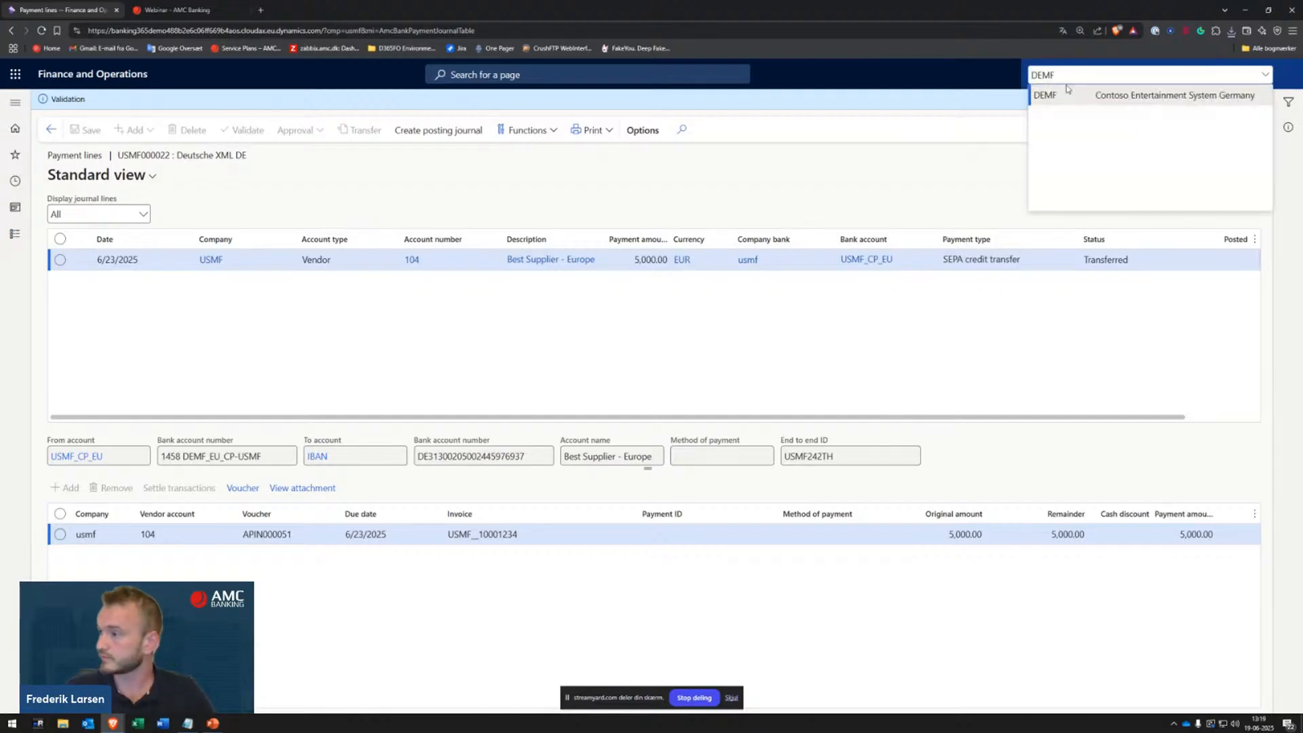
left_click(1068, 92)
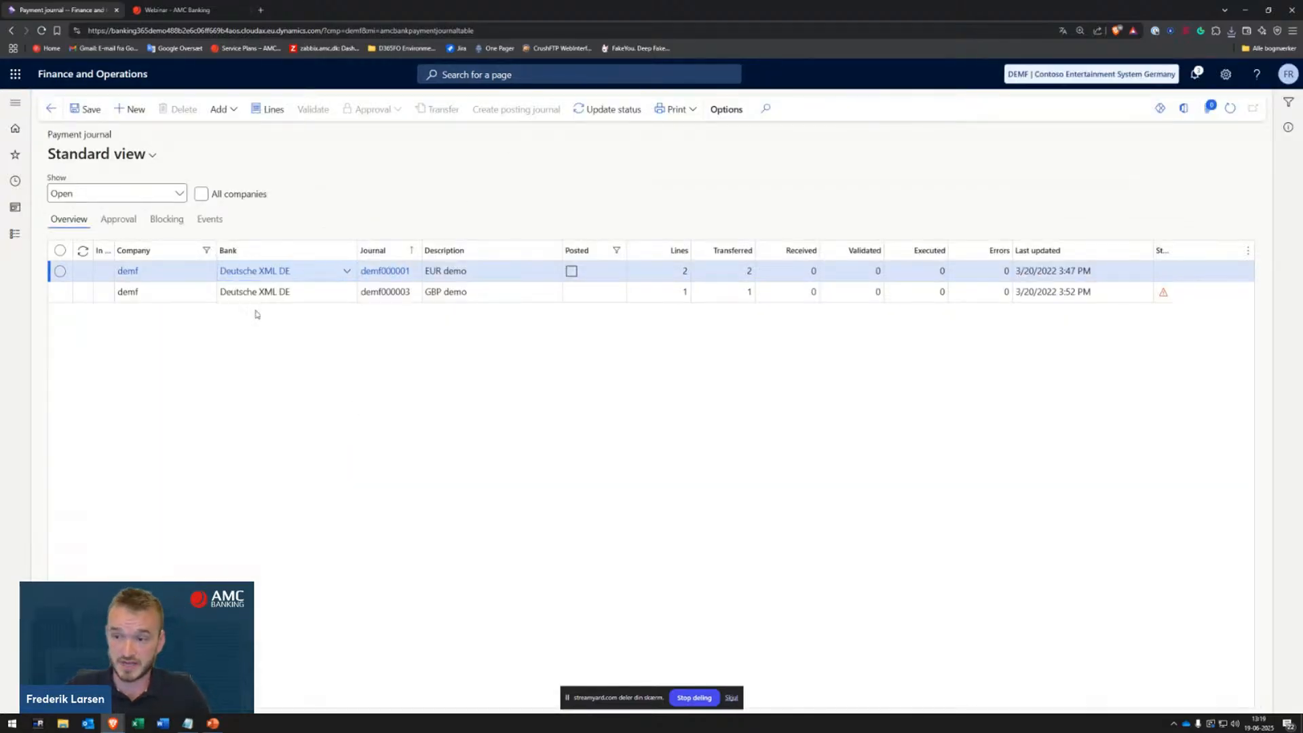
Step: Open the lines of AP posting journal 00196 in AMC Banking and run the automatic matching on them
left_click(15, 233)
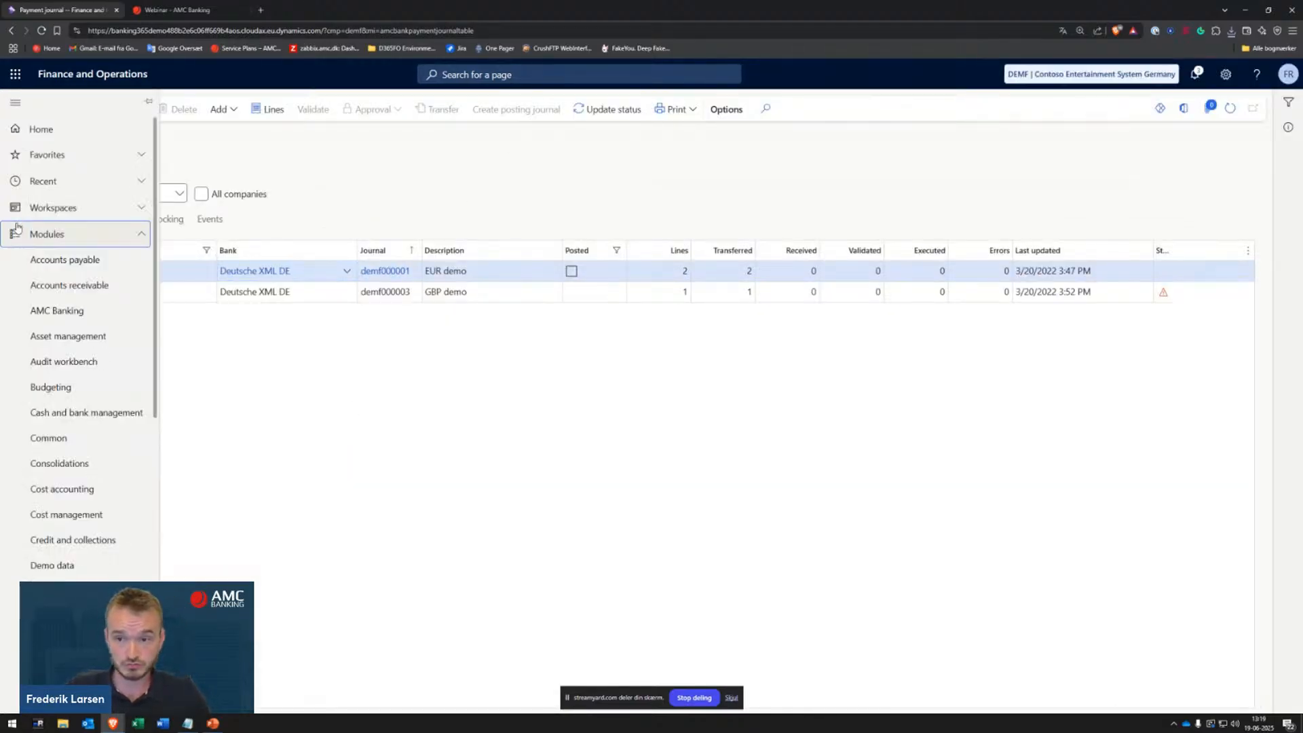
left_click(80, 316)
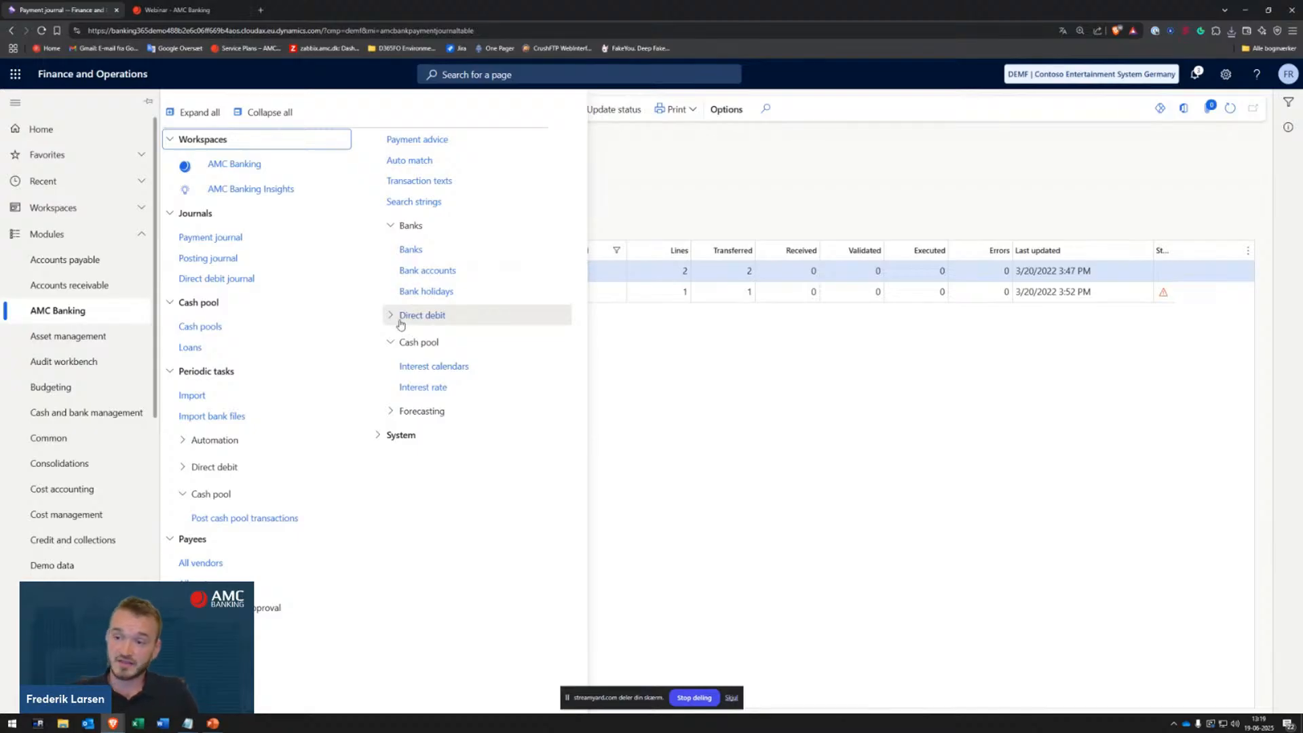
left_click(204, 260)
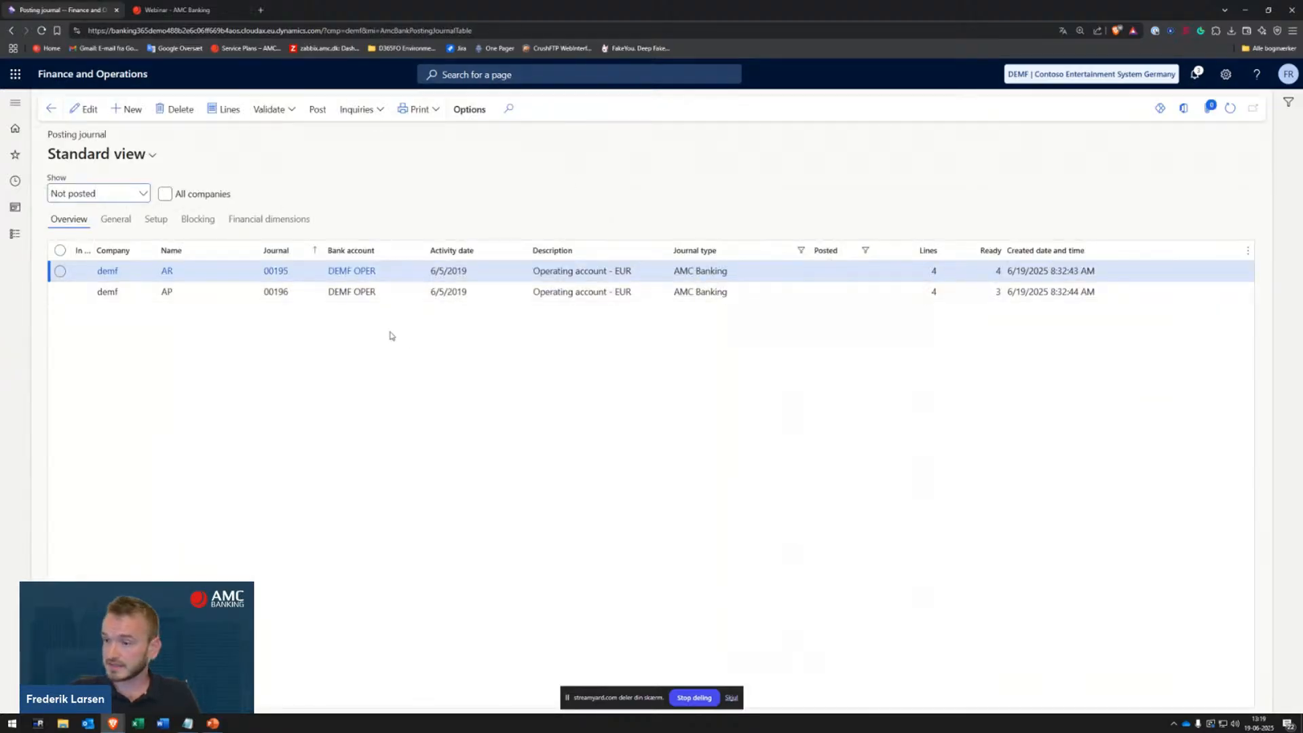
left_click(412, 293)
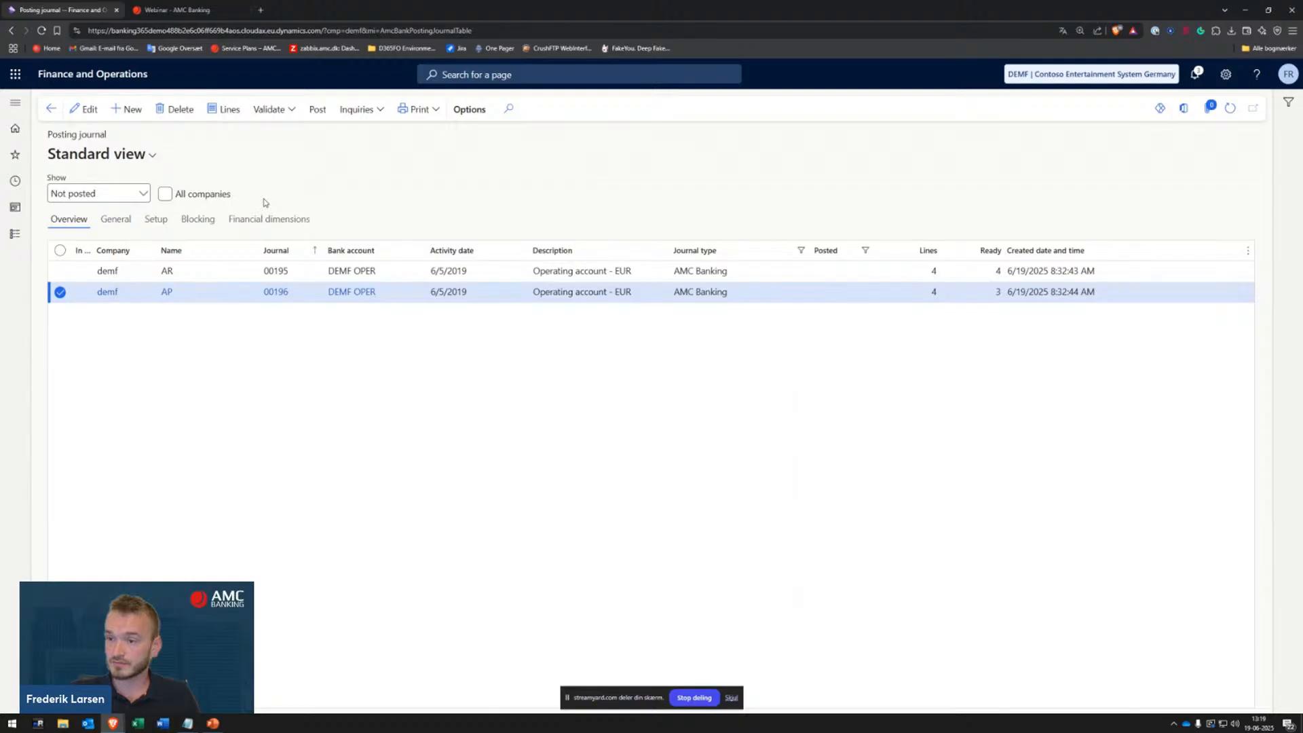
left_click(219, 108)
left_click(255, 148)
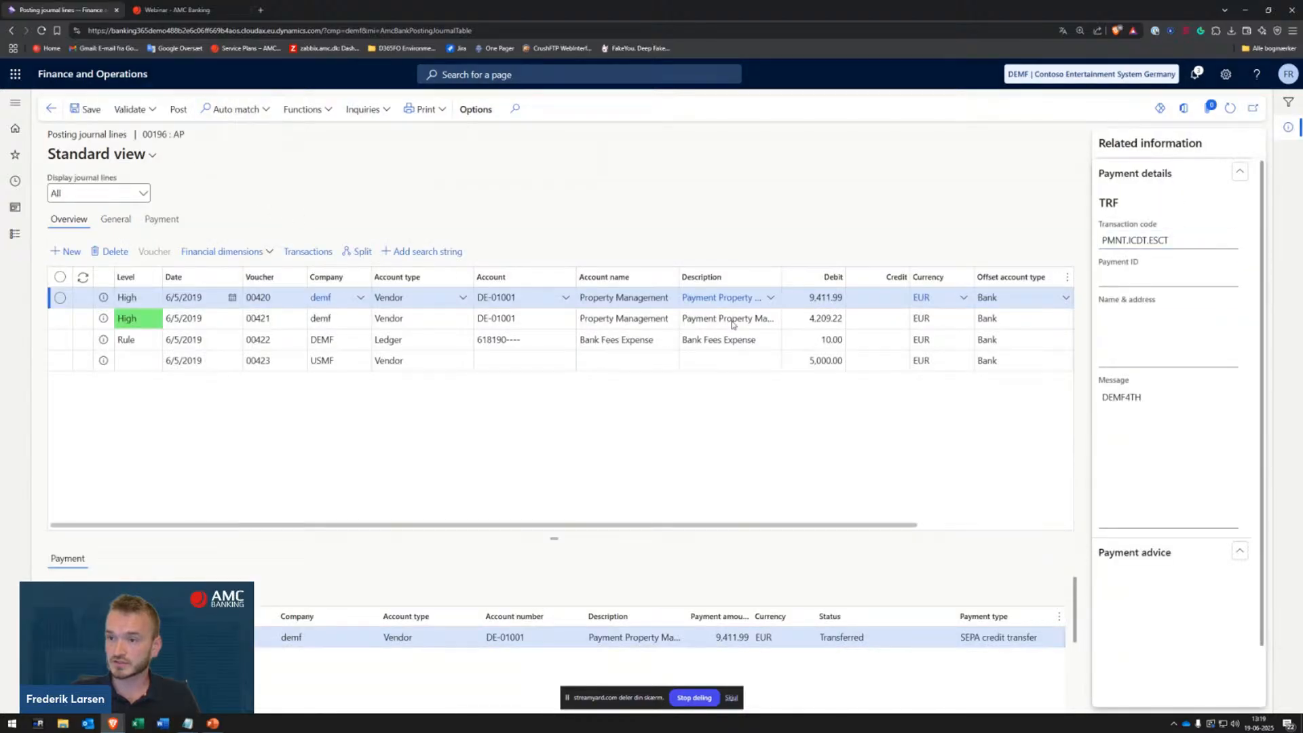
left_click(1225, 685)
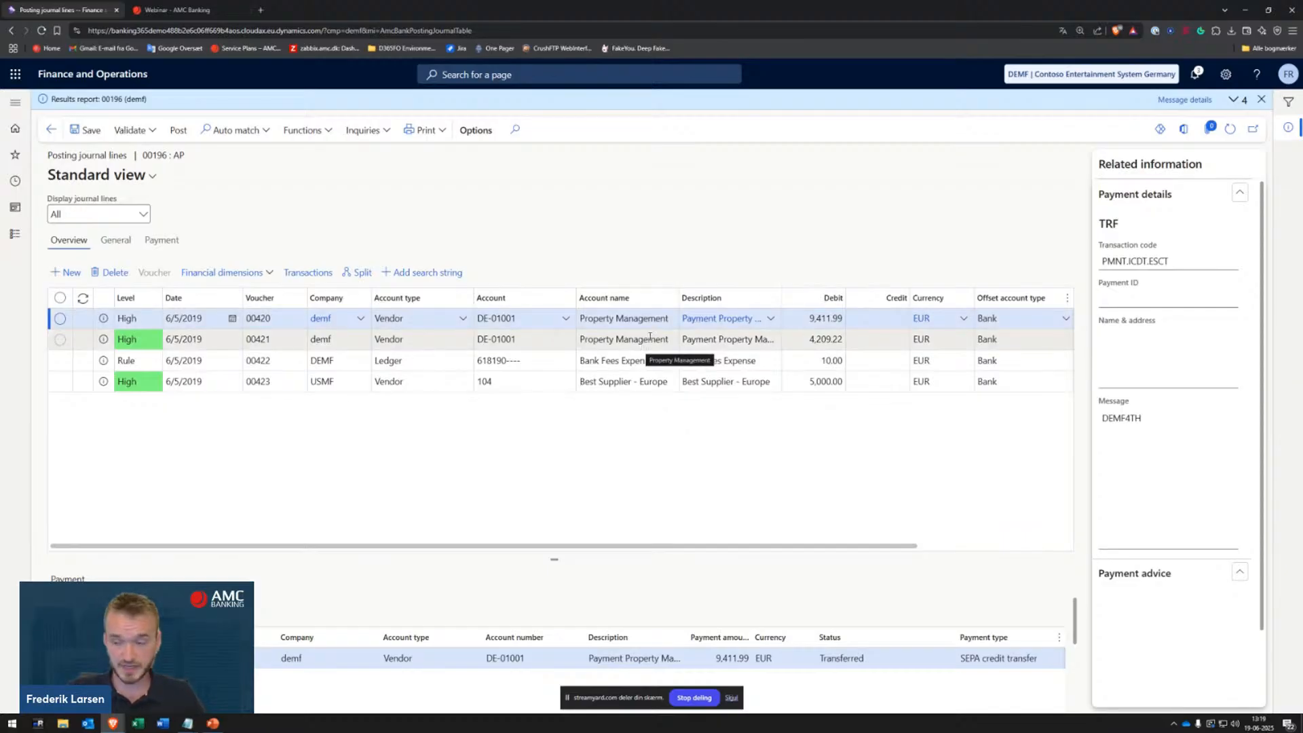
Step: Review the USMF vendor line for Best Supplier - Europe and post journal 00196 with Transfer errors set to No
left_click(653, 361)
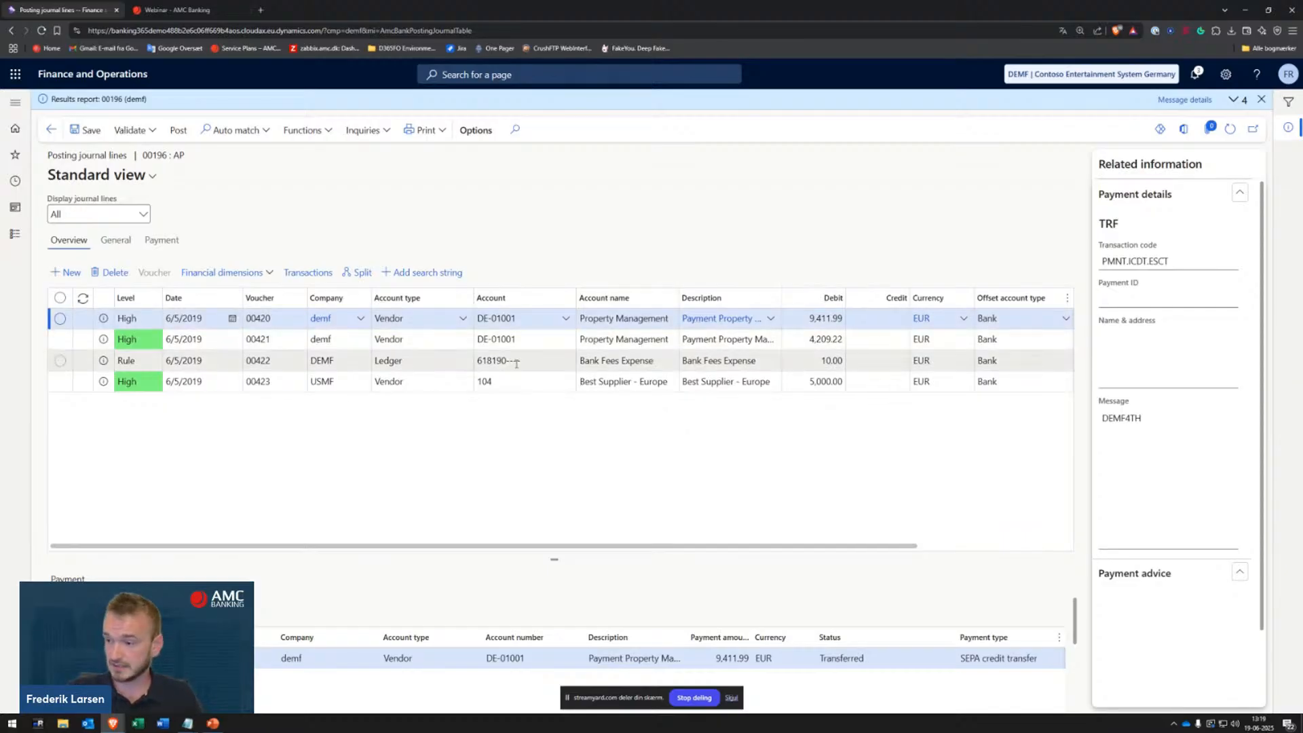
left_click(573, 252)
left_click(386, 385)
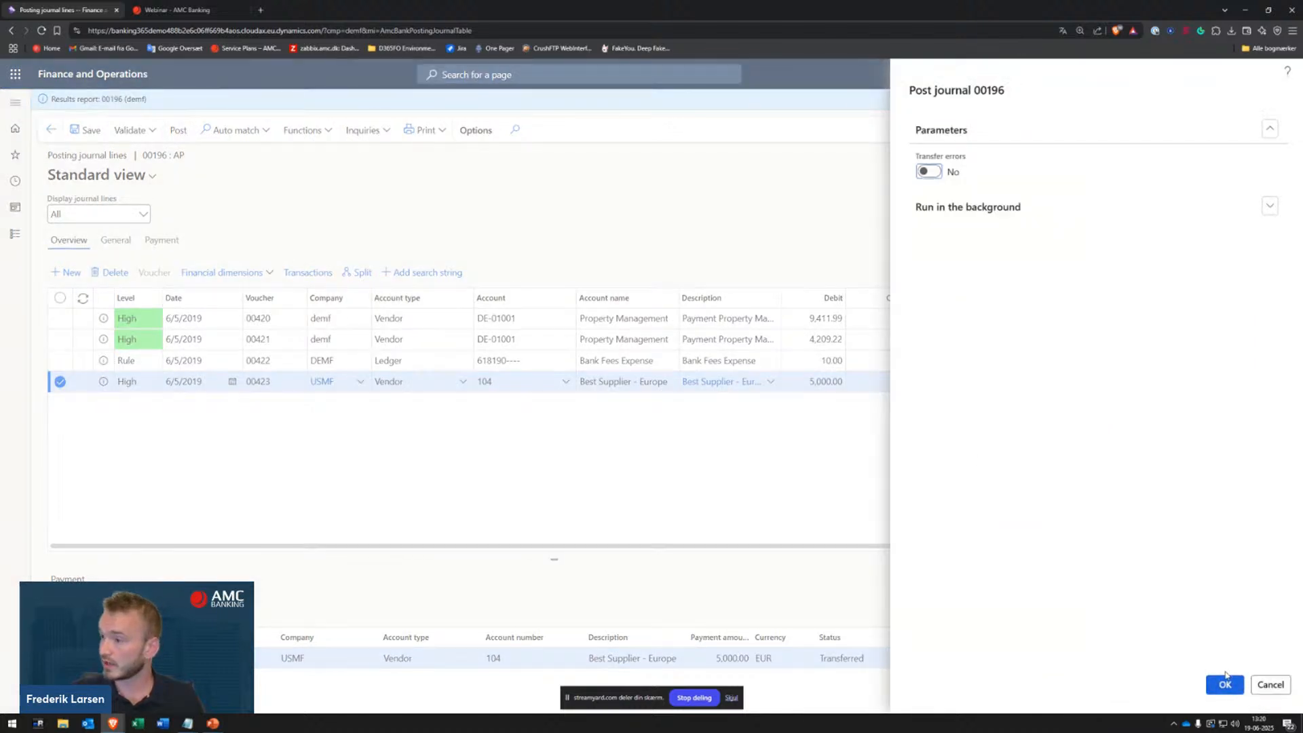
left_click(1226, 683)
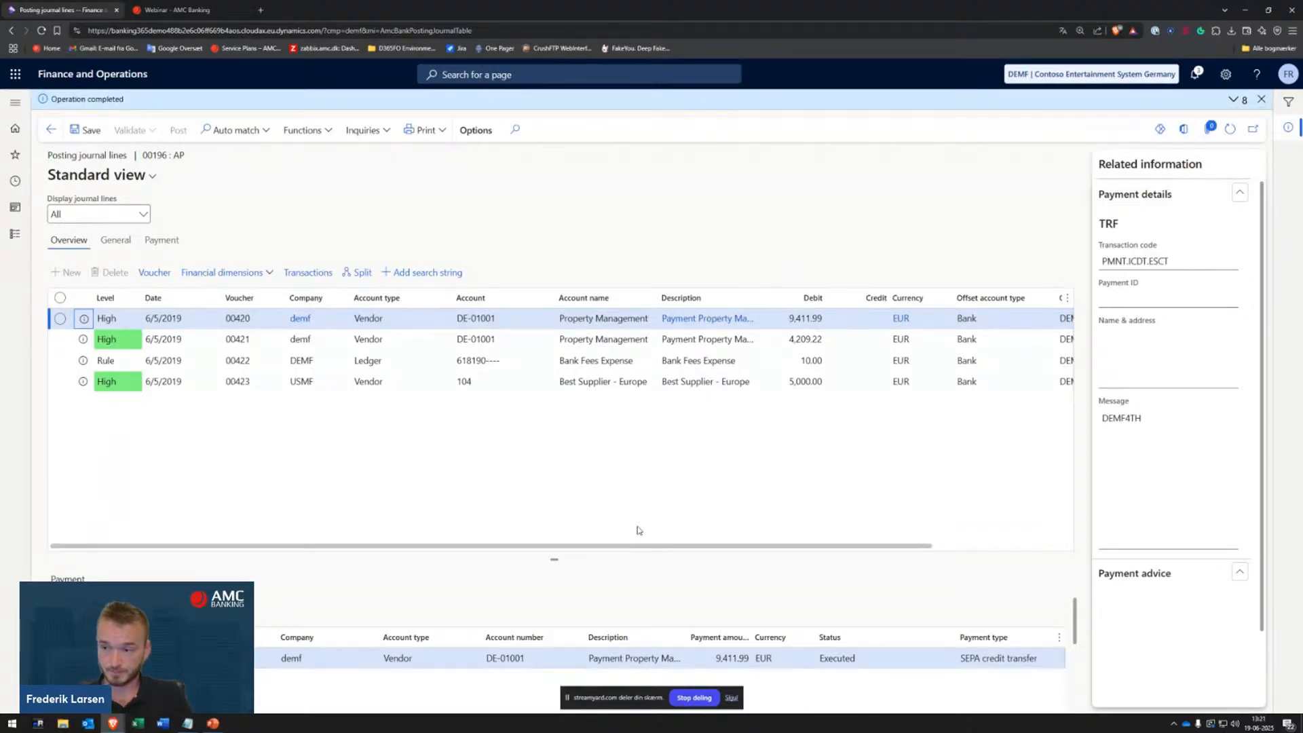
left_click(15, 236)
left_click(466, 500)
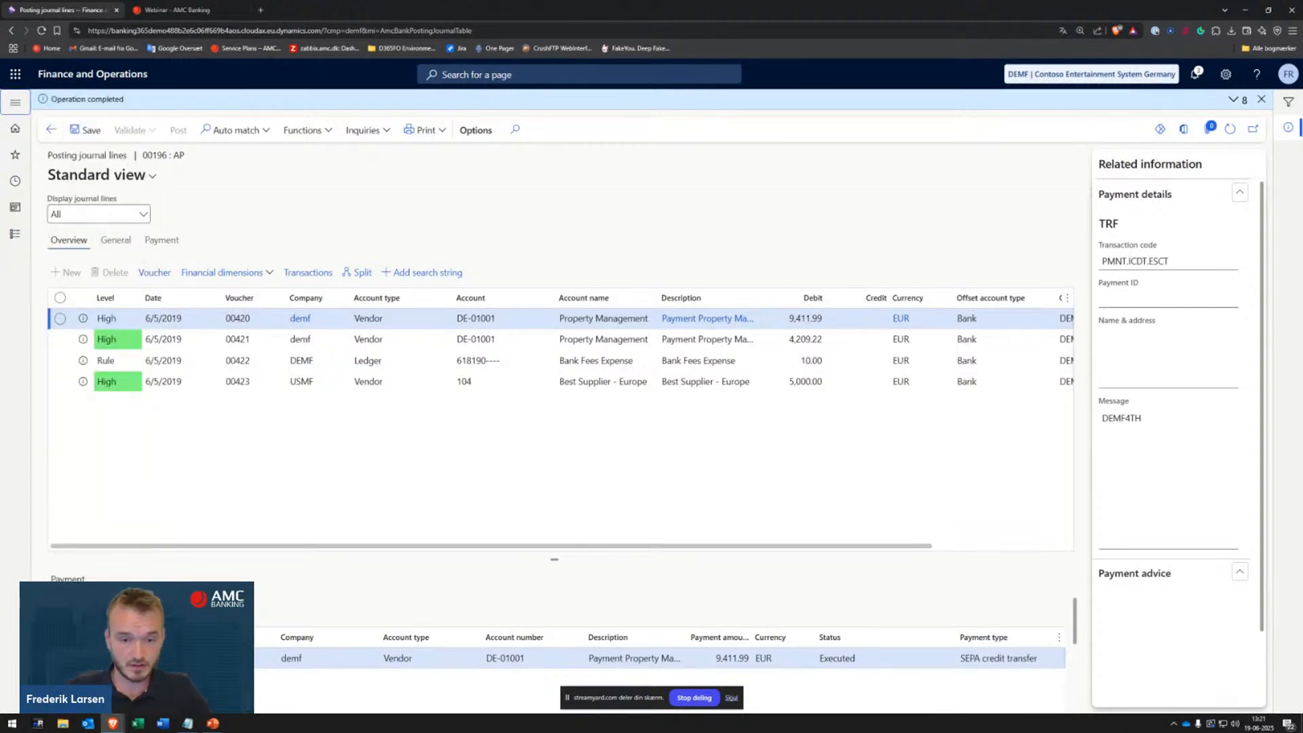
key("alt+Tab")
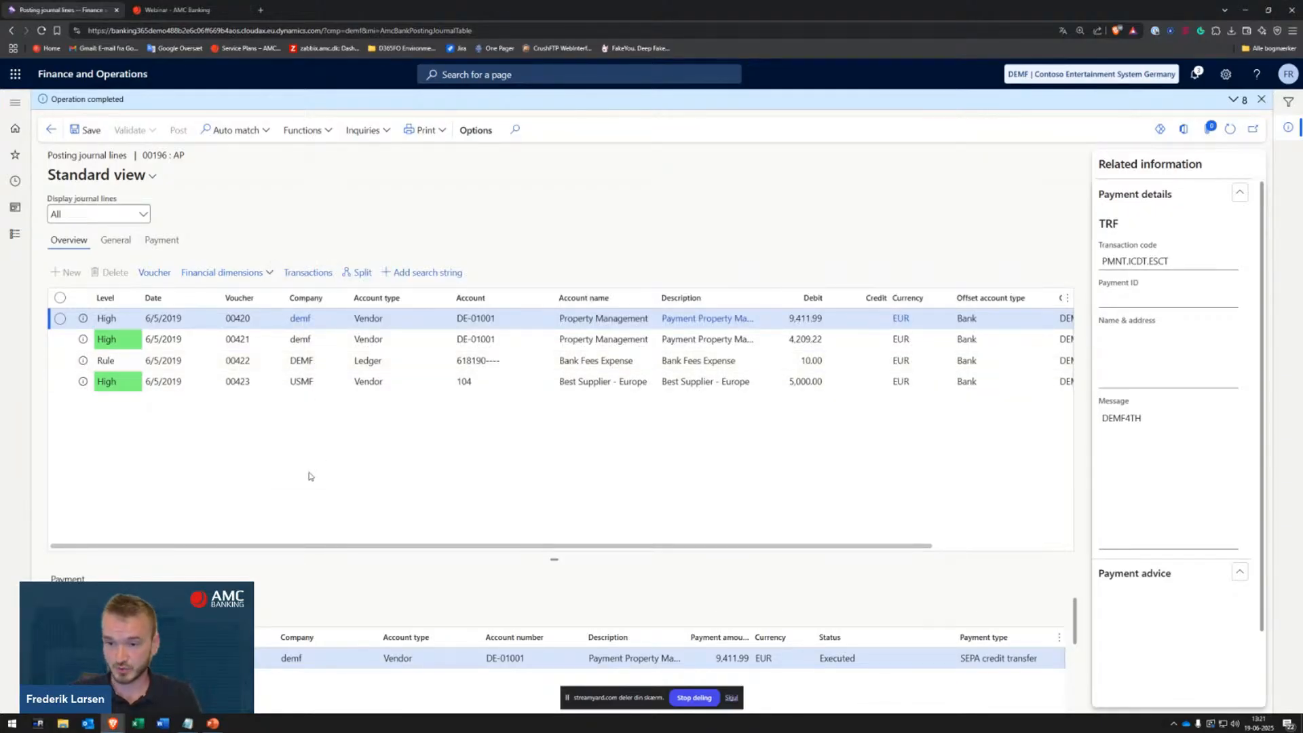
Step: Try to post the cash pool transactions by calculating interest for the DEMF_CP_EUR pool
left_click(15, 233)
left_click(48, 314)
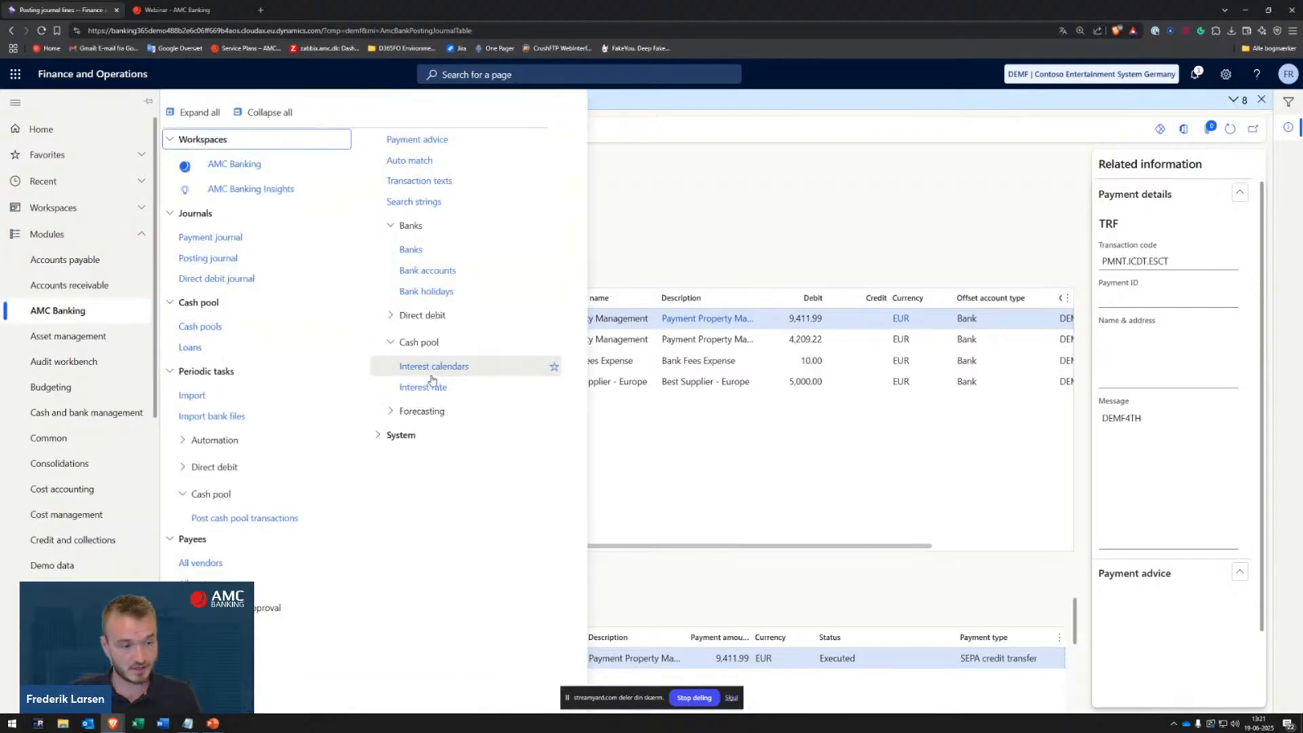
left_click(241, 520)
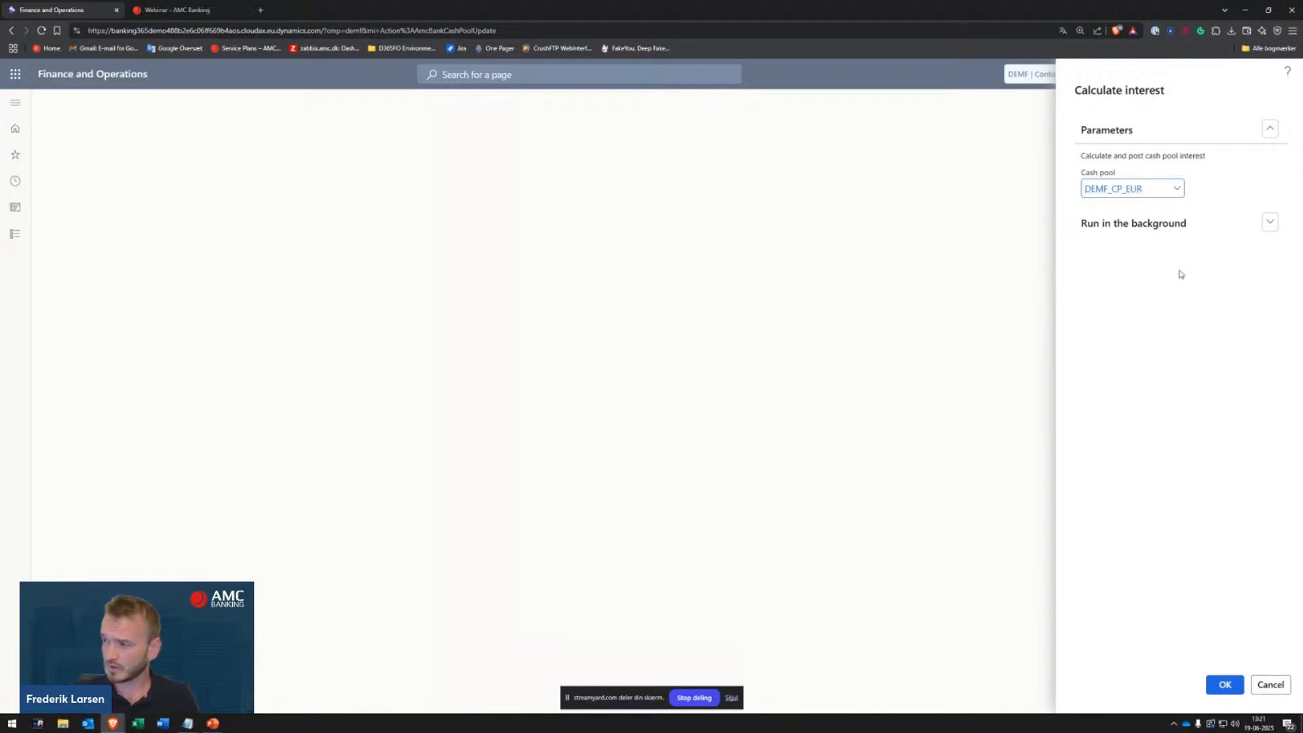
left_click(1219, 686)
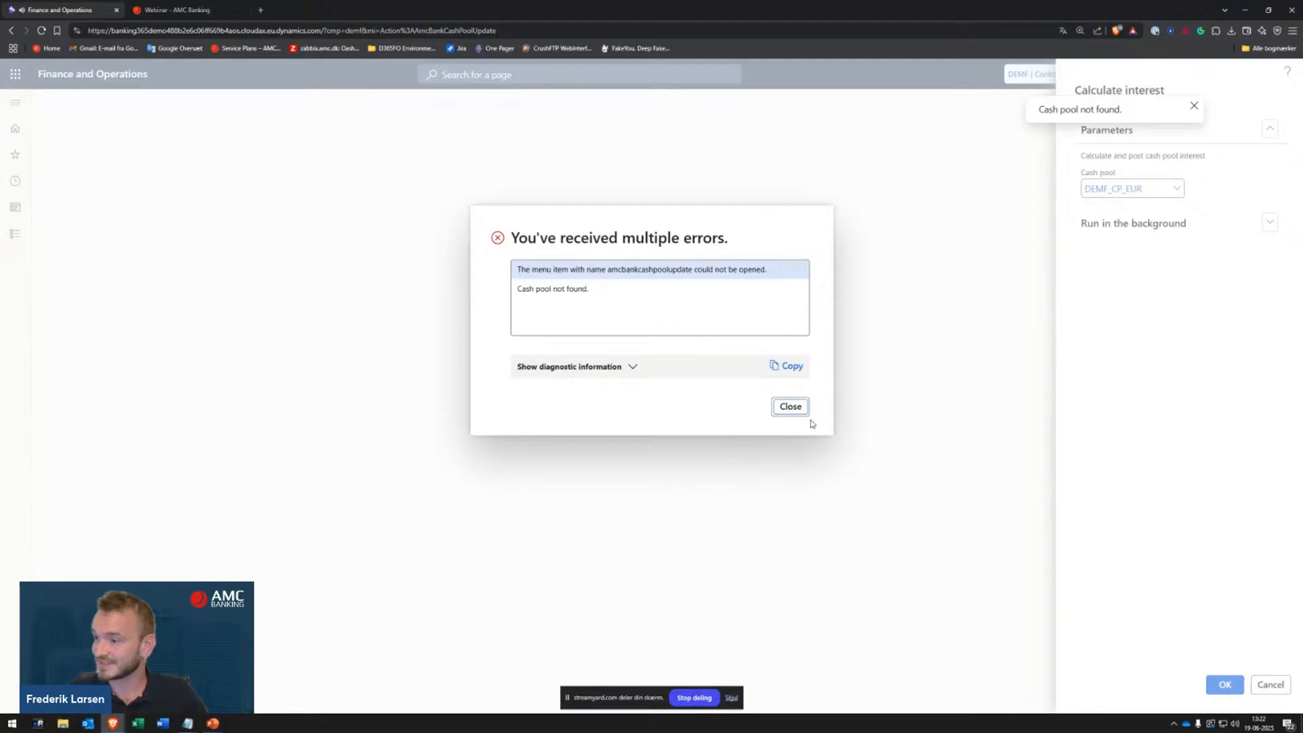
left_click(790, 406)
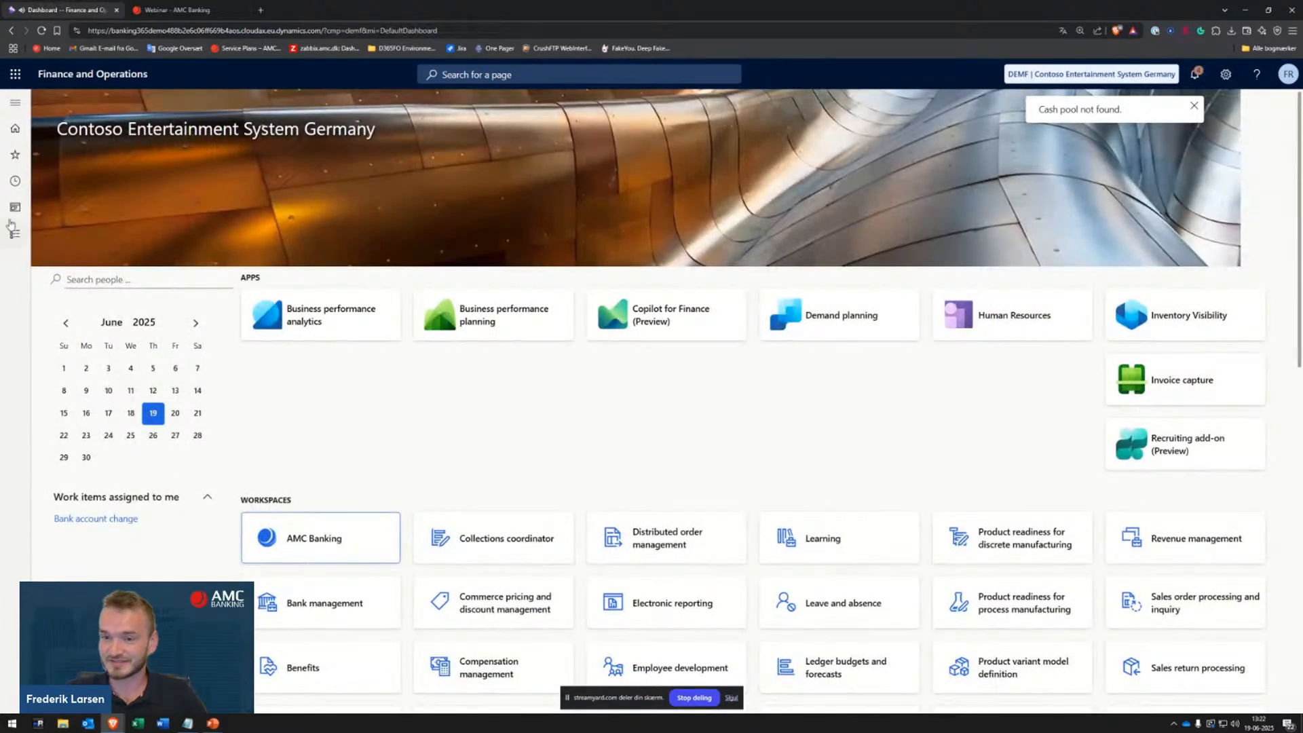
Step: Calculate and post the cash pool interest for the DEMF_EU_CP pool
left_click(10, 219)
left_click(203, 225)
left_click(14, 234)
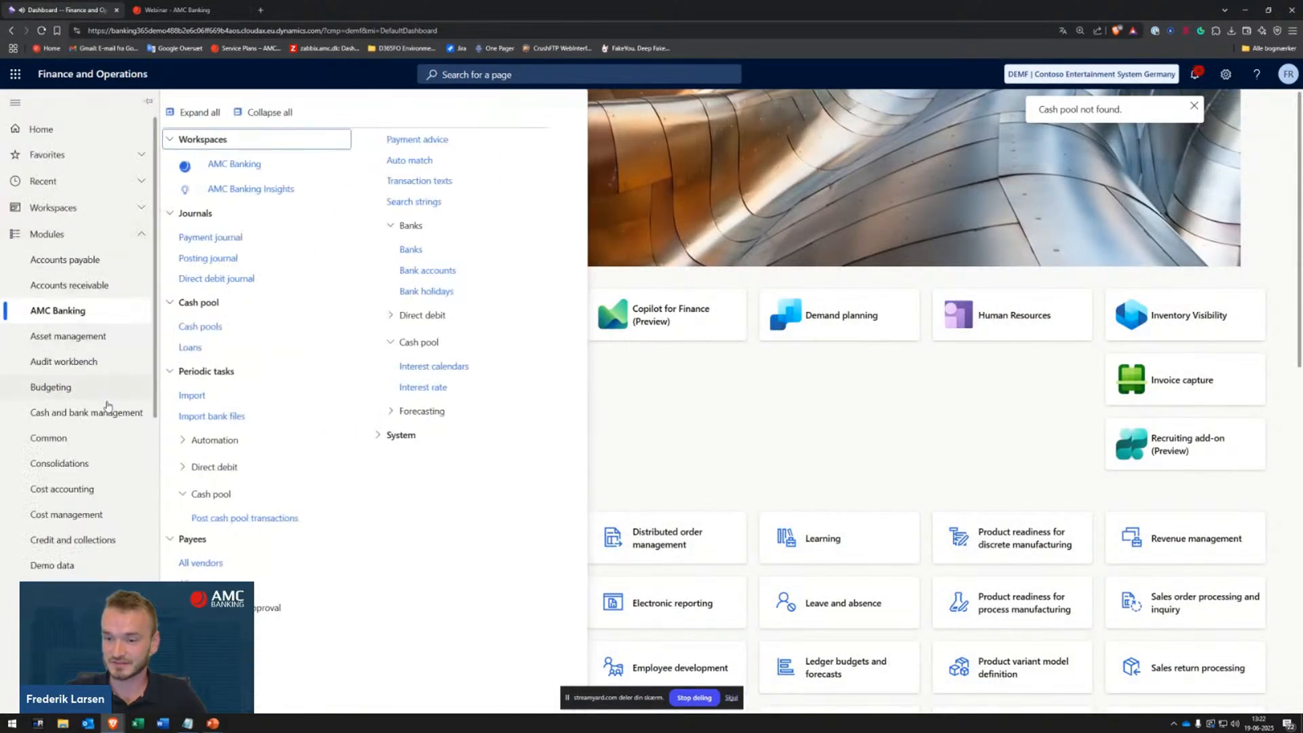
left_click(244, 518)
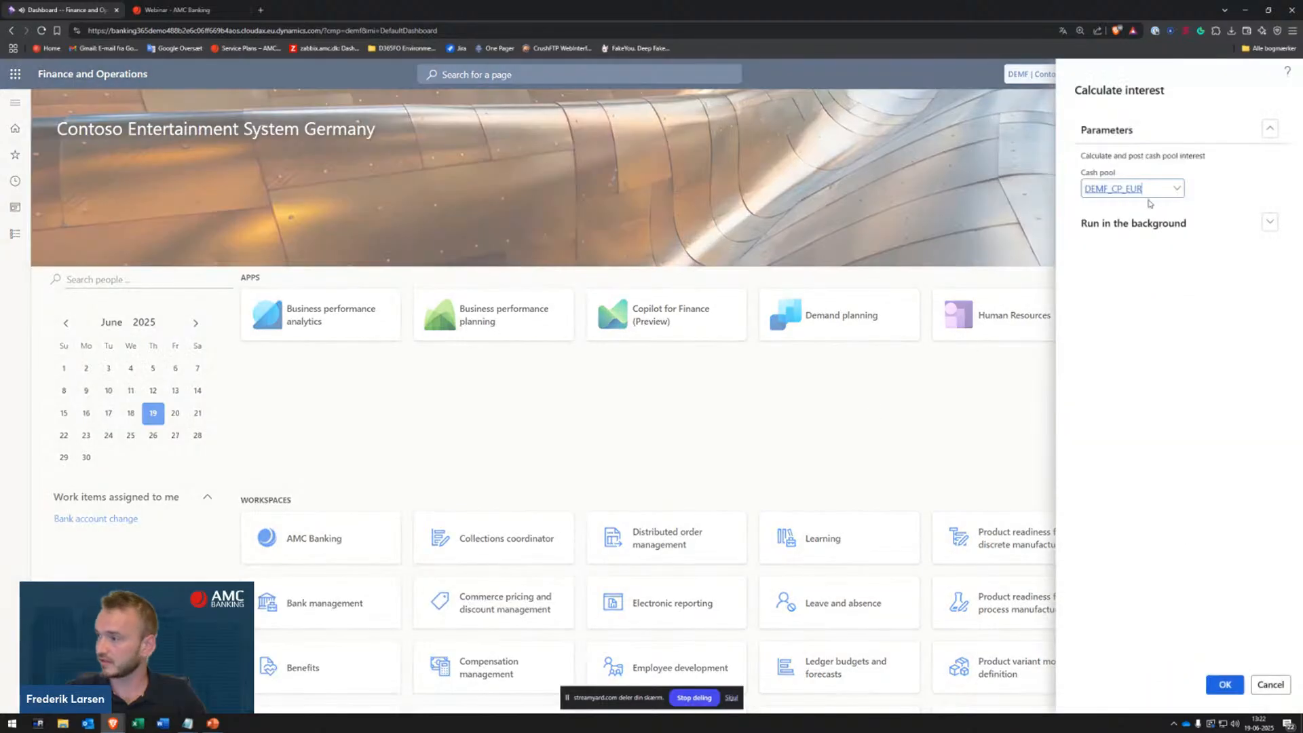
left_click(1177, 190)
left_click(1093, 230)
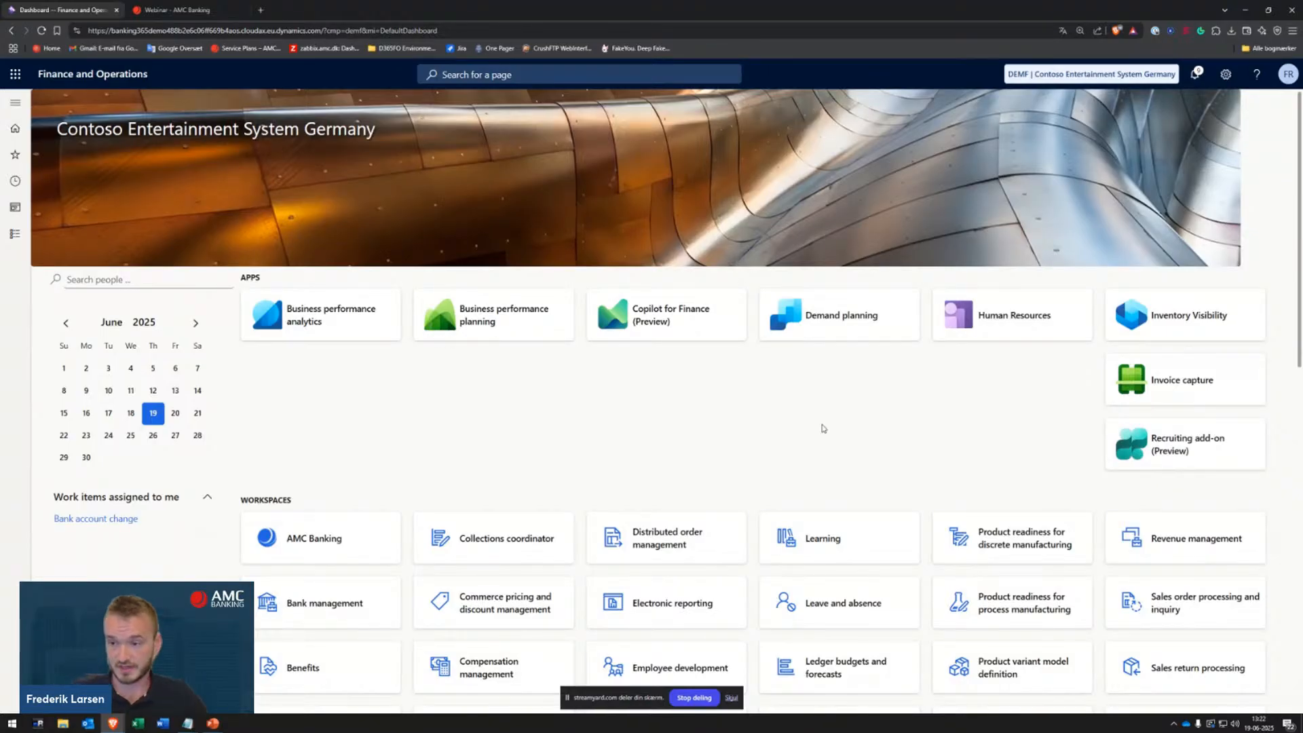
Step: Open the cash pools and examine the balances and interest setup of DEMF_EU_CP
left_click(15, 233)
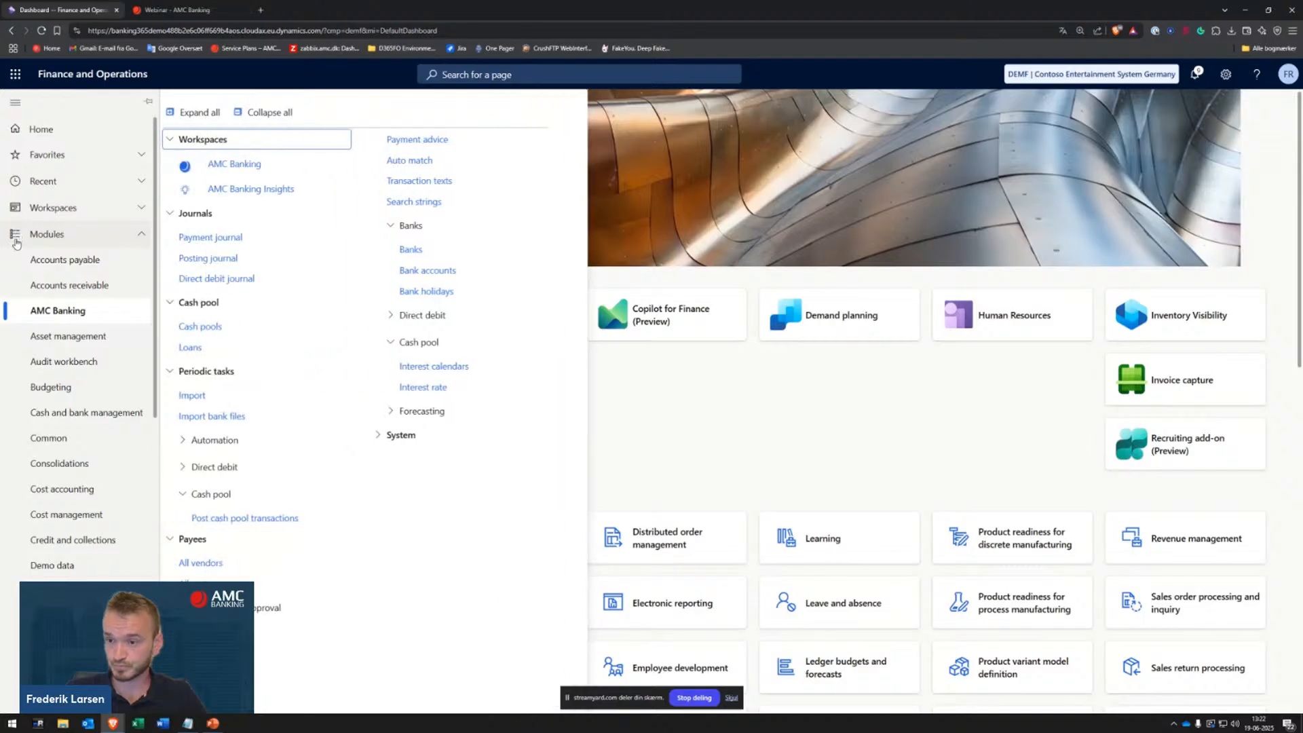
left_click(201, 328)
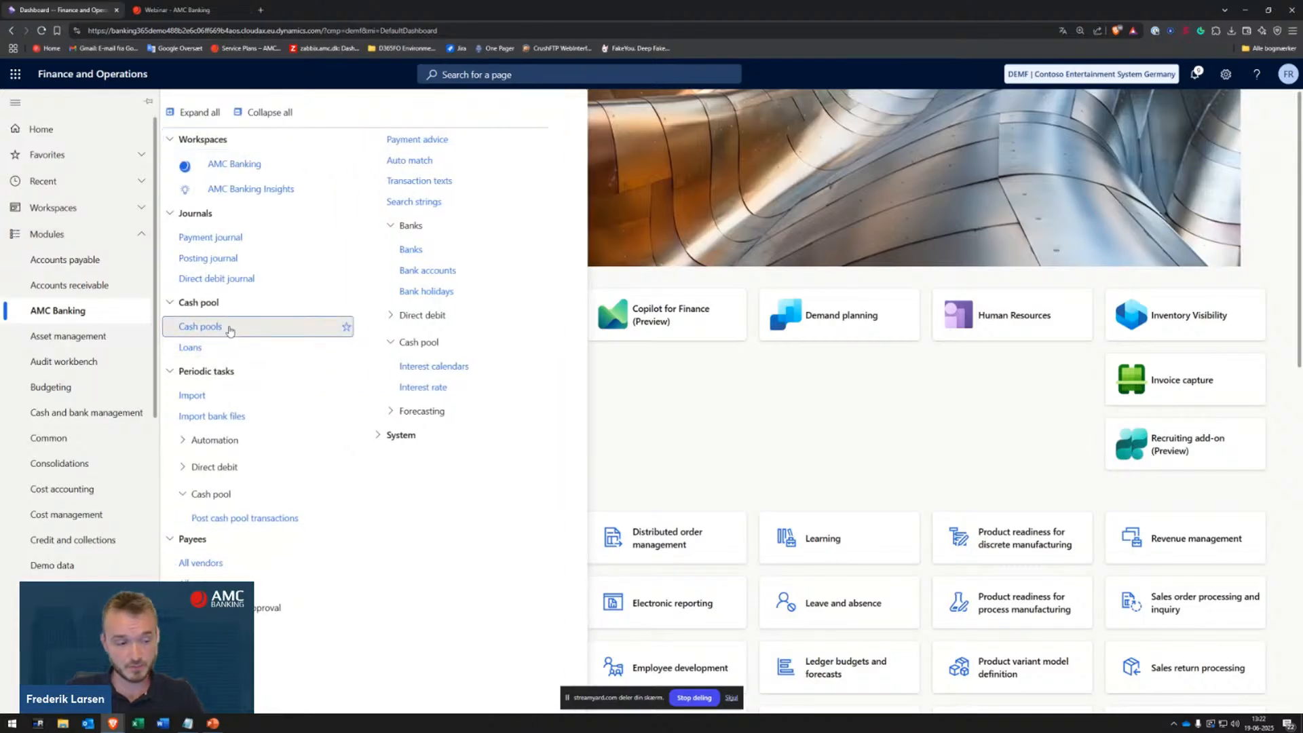
left_click(230, 330)
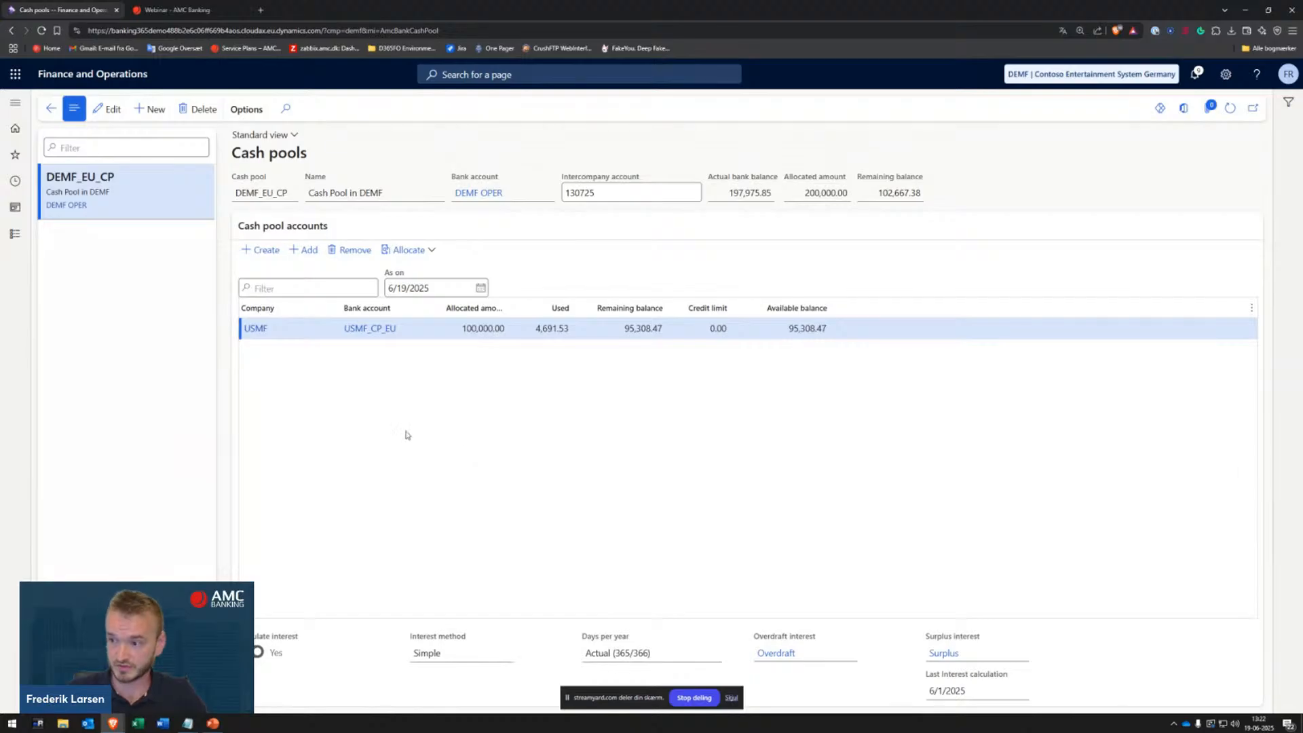
Step: Open the lines of AR posting journal 00195 and examine the USMF customer line for Contoso Europe
left_click(21, 236)
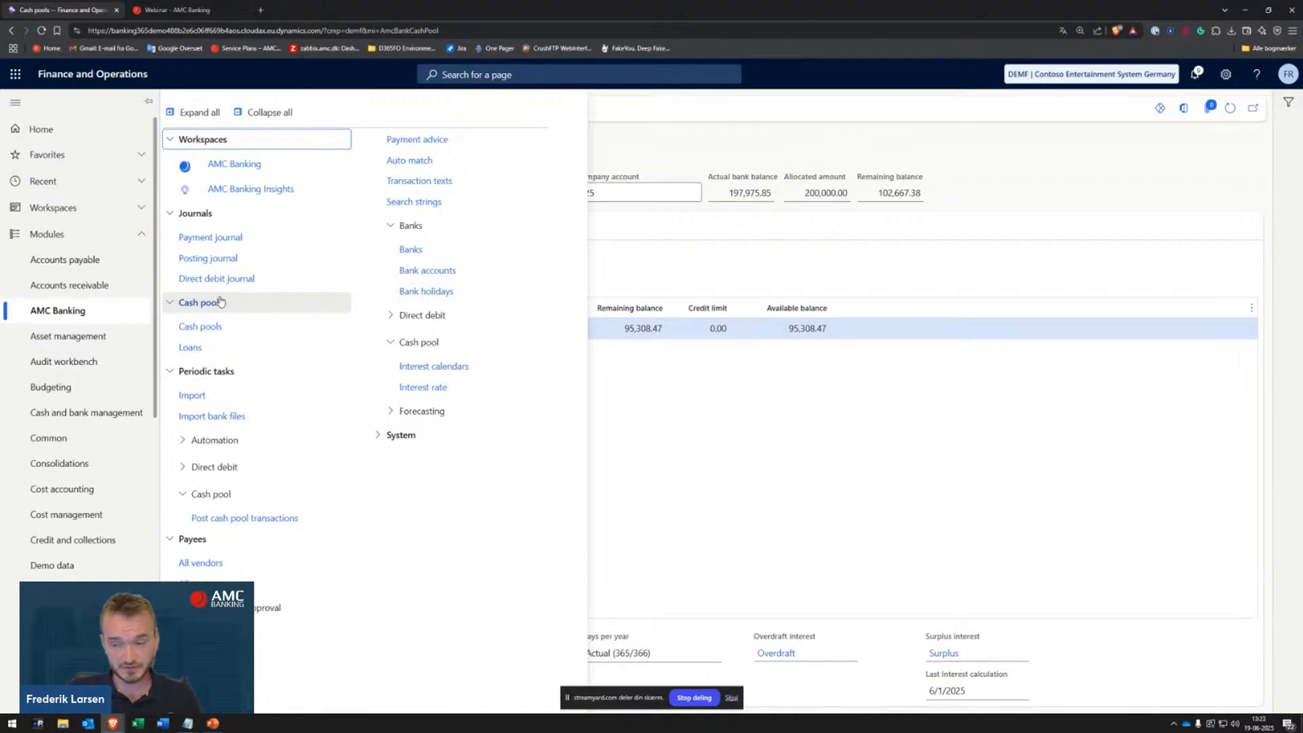
left_click(432, 547)
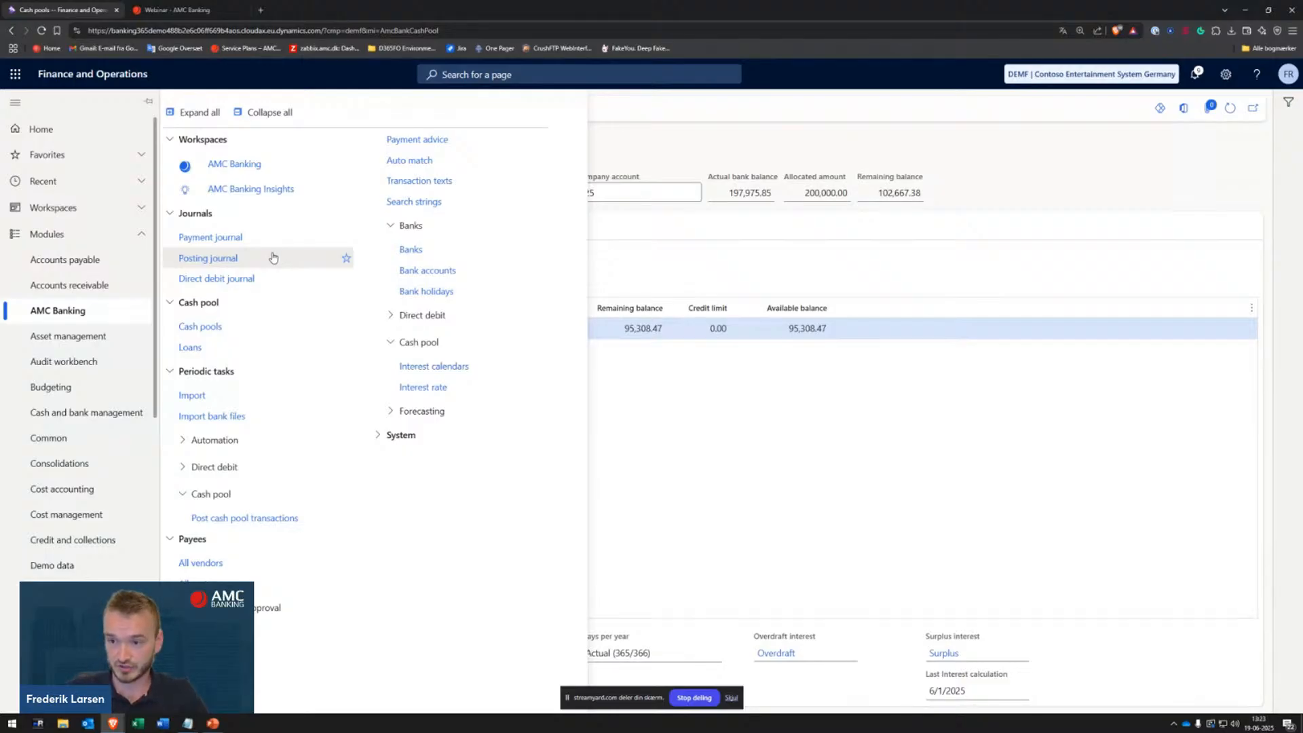
left_click(271, 258)
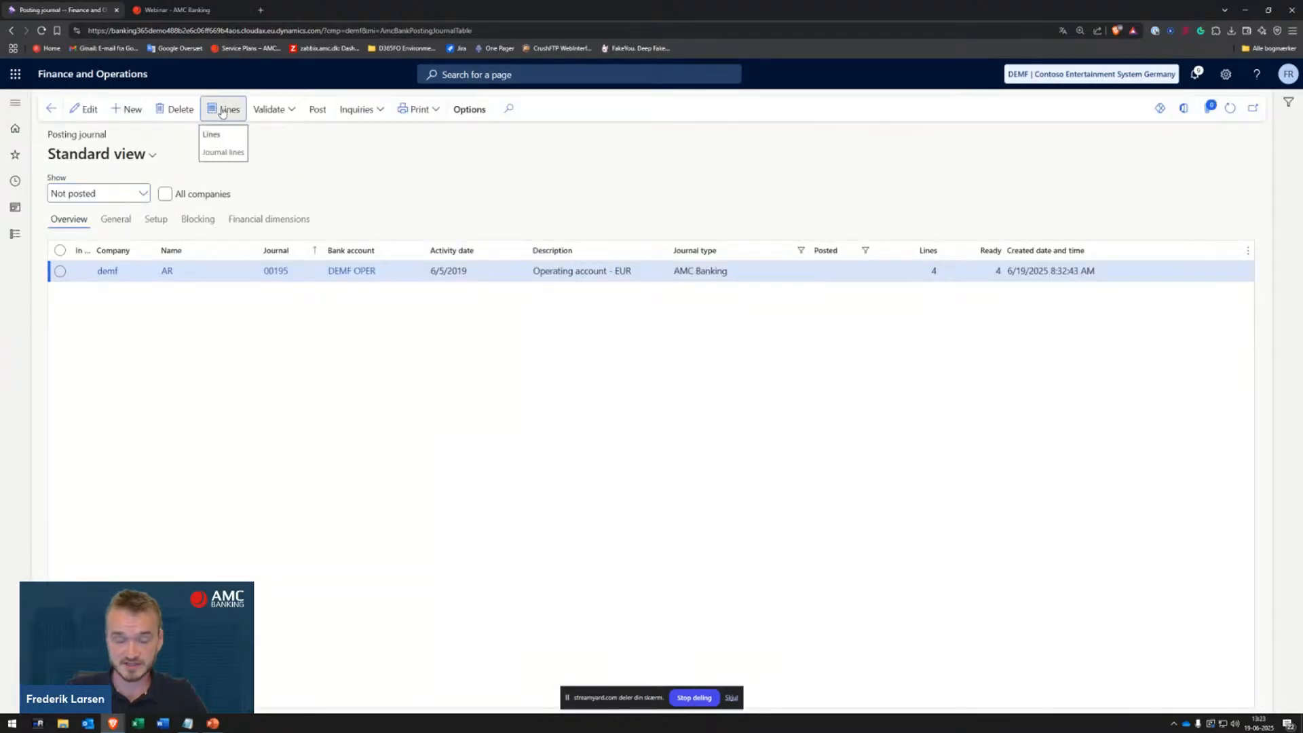
left_click(222, 110)
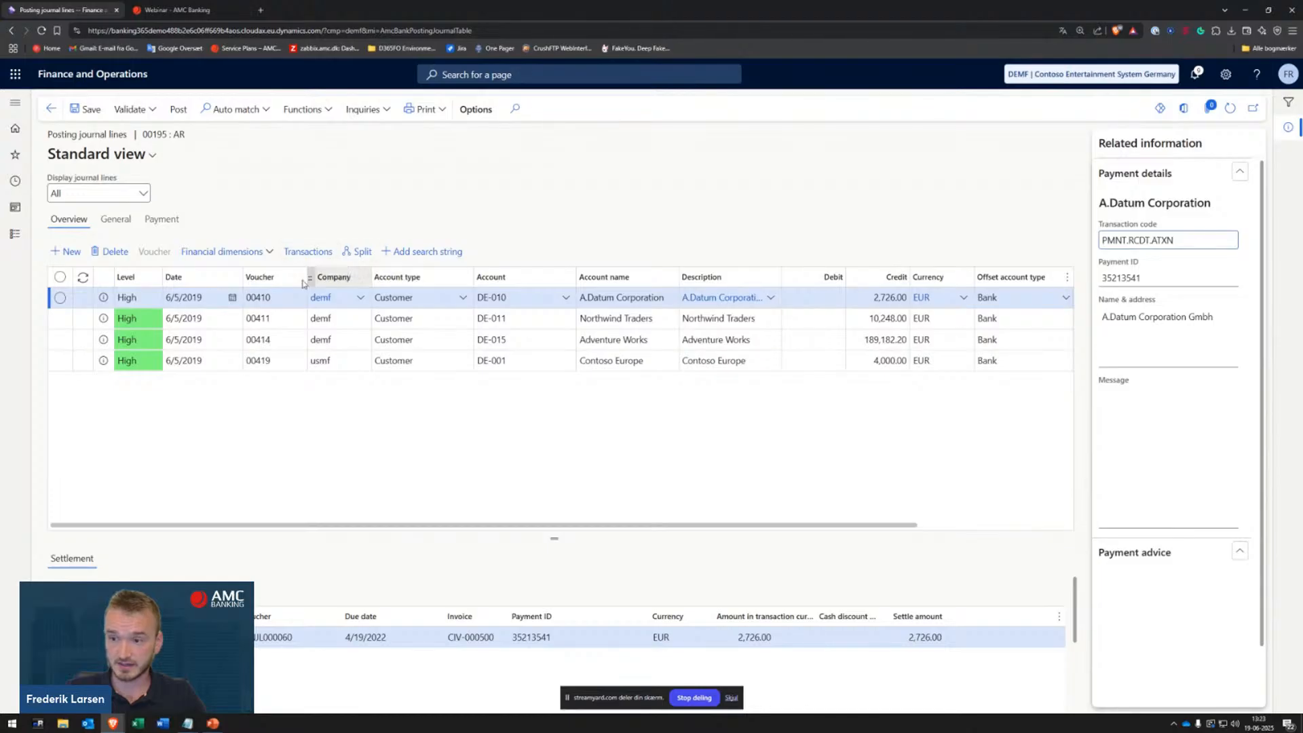
left_click(427, 367)
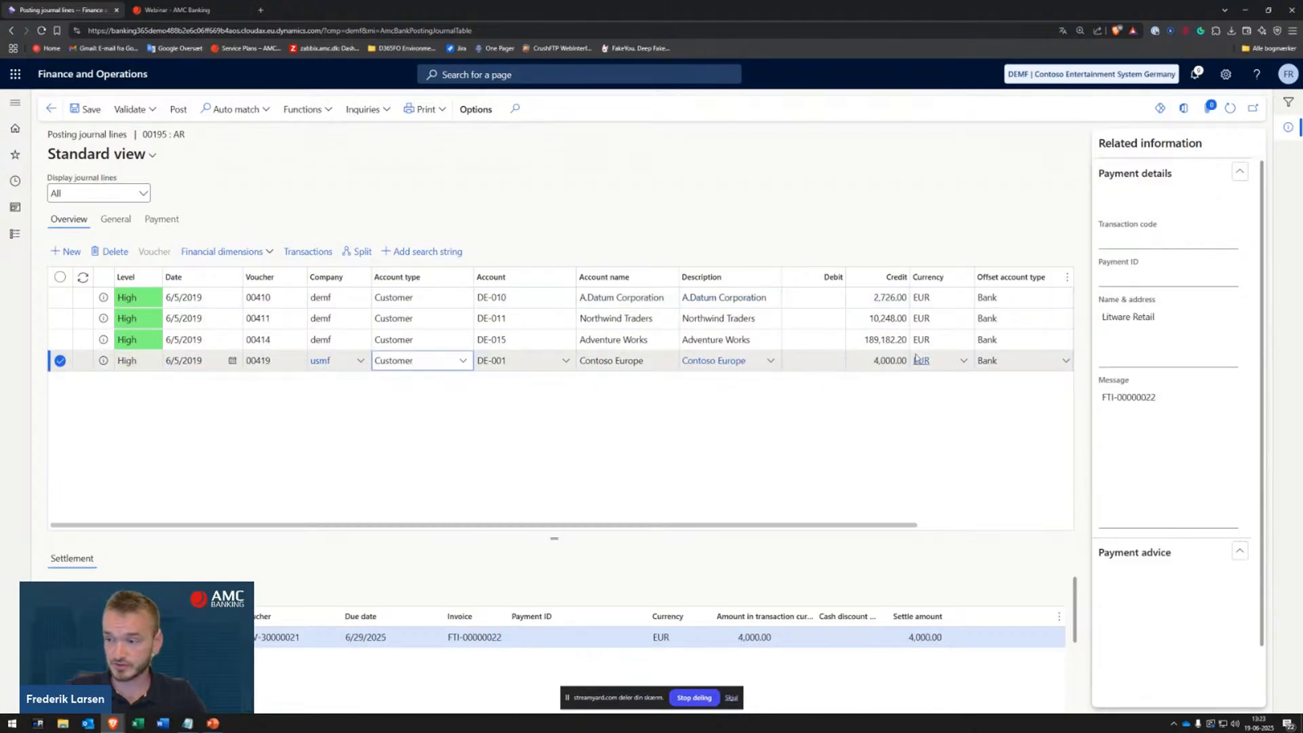
left_click(612, 435)
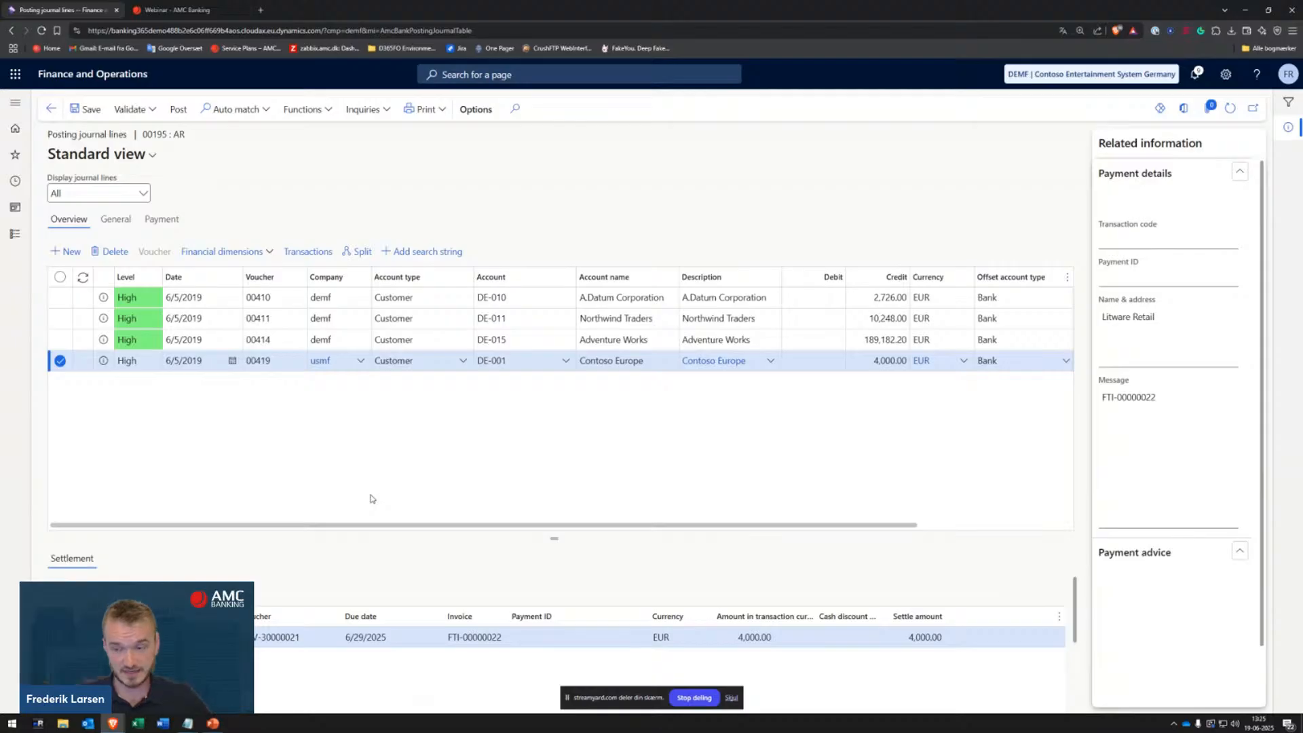
Step: Open the list of active cash pool loans in DEMF
left_click(16, 236)
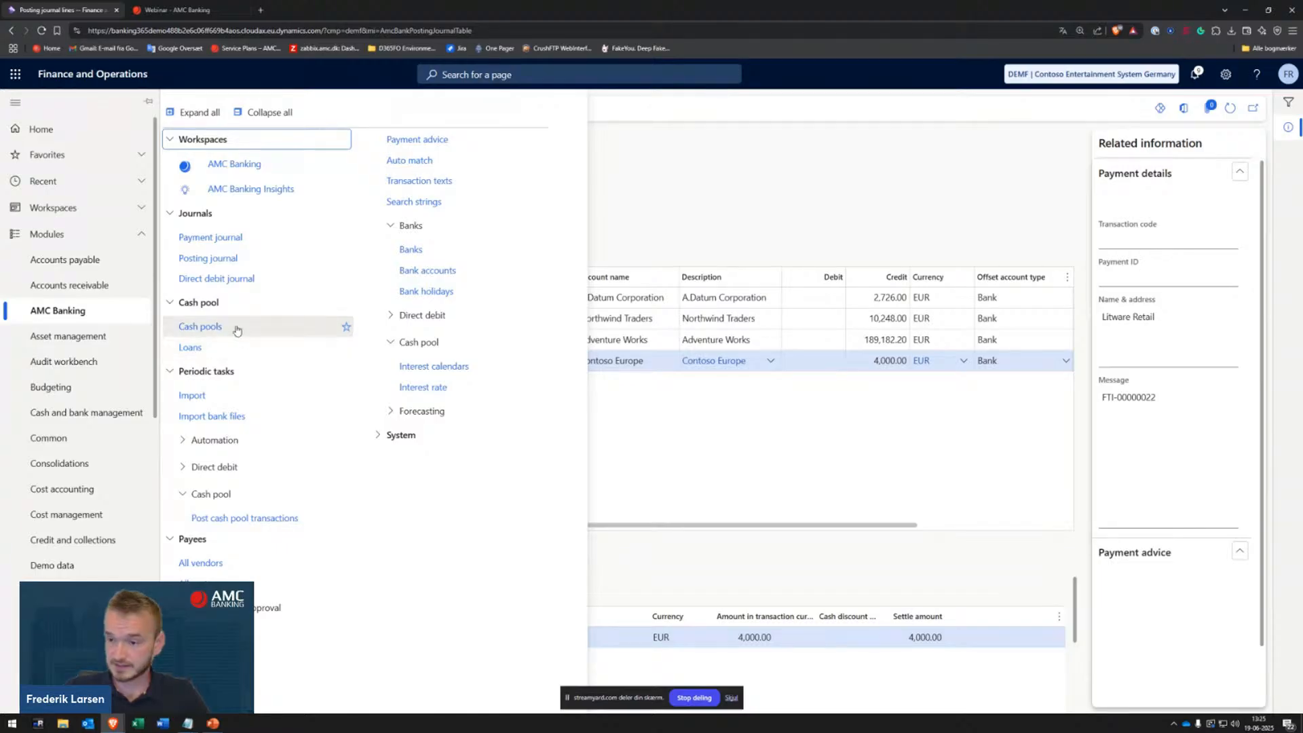
left_click(197, 347)
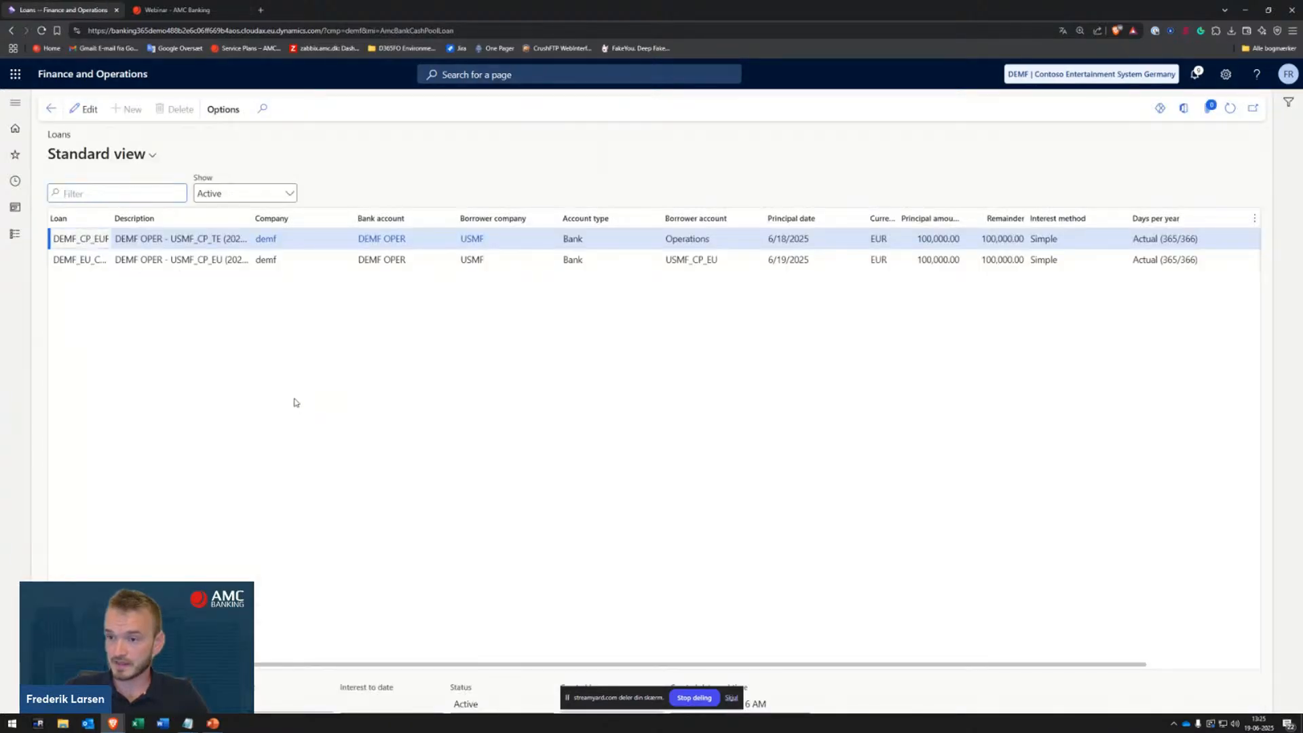